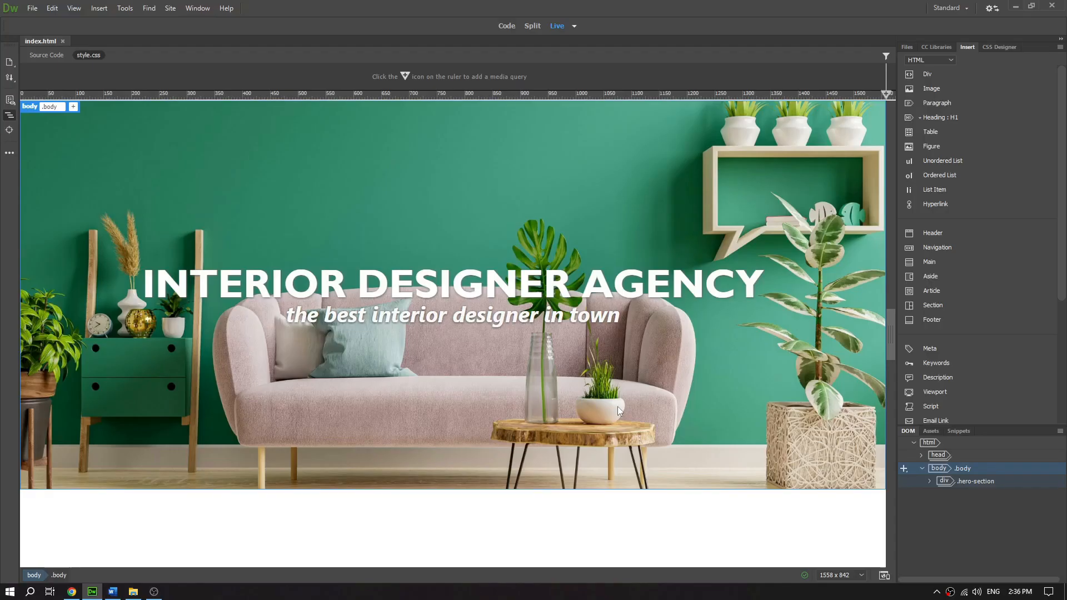
left_click_drag(144, 283, 701, 293)
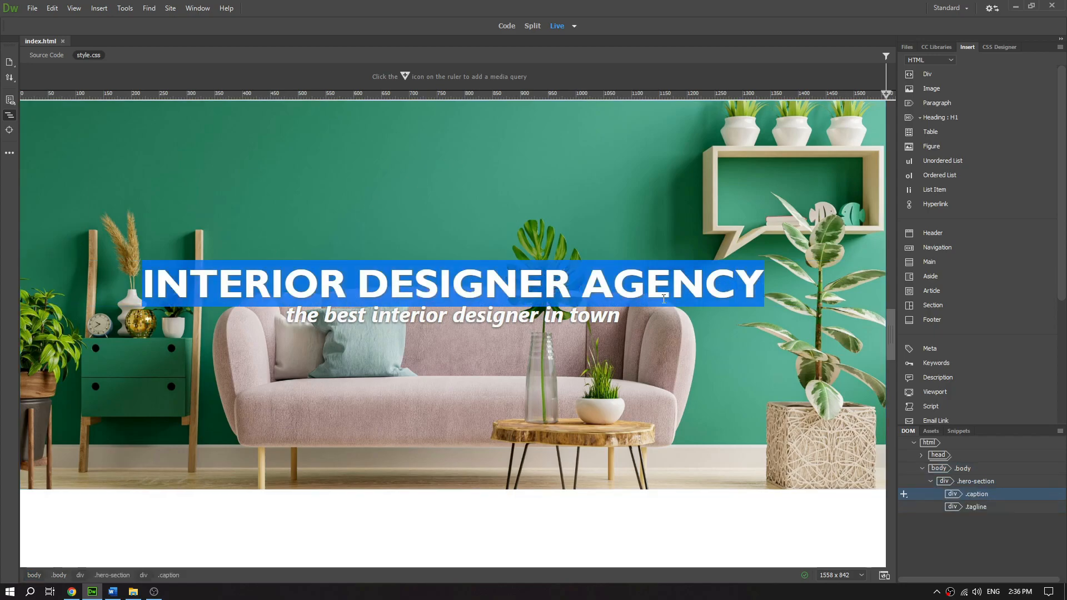
left_click_drag(283, 322, 649, 326)
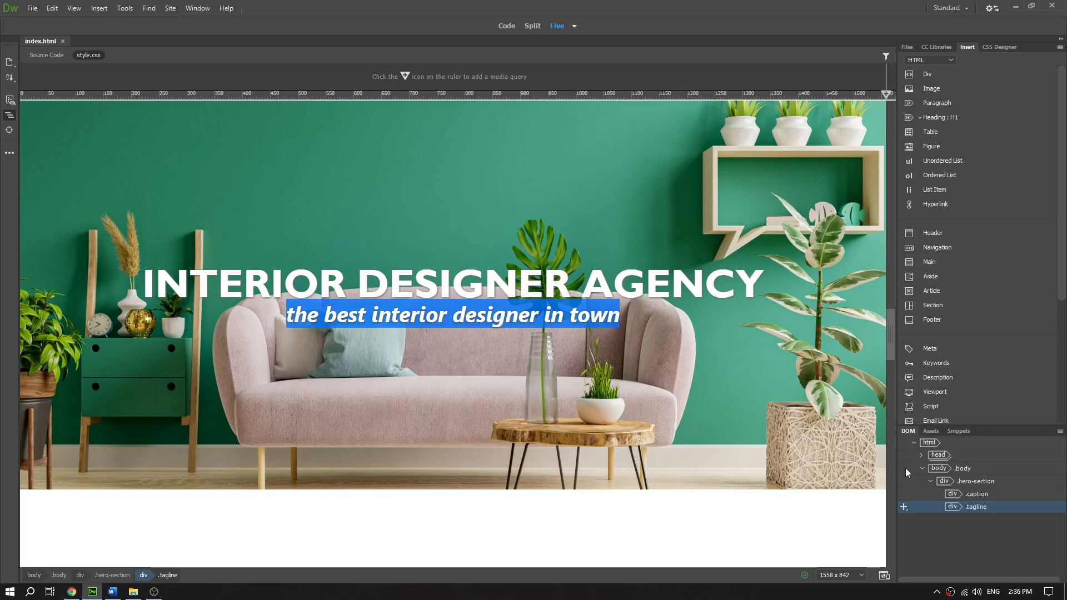
Insert a navigation element in the body above the hero section and assign it the class .nav, defined in style.css
left_click(940, 469)
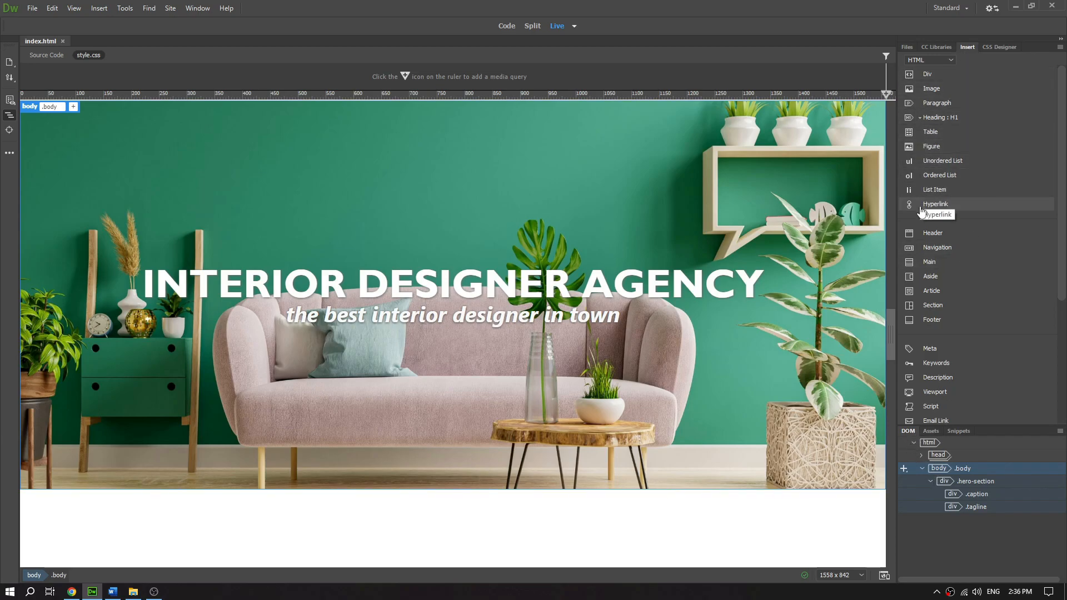
left_click(926, 247)
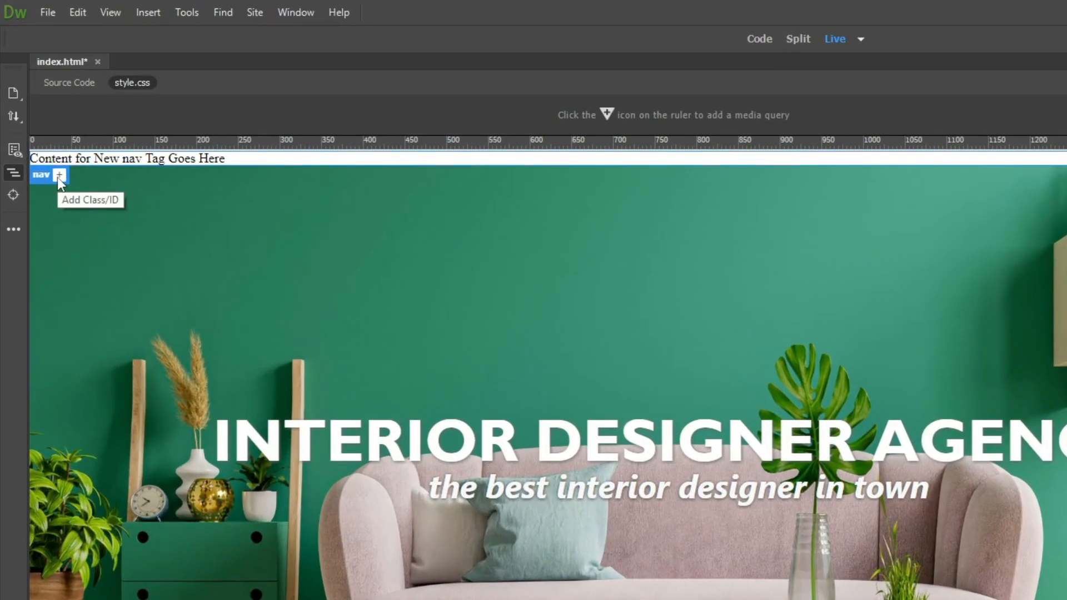
left_click(40, 117)
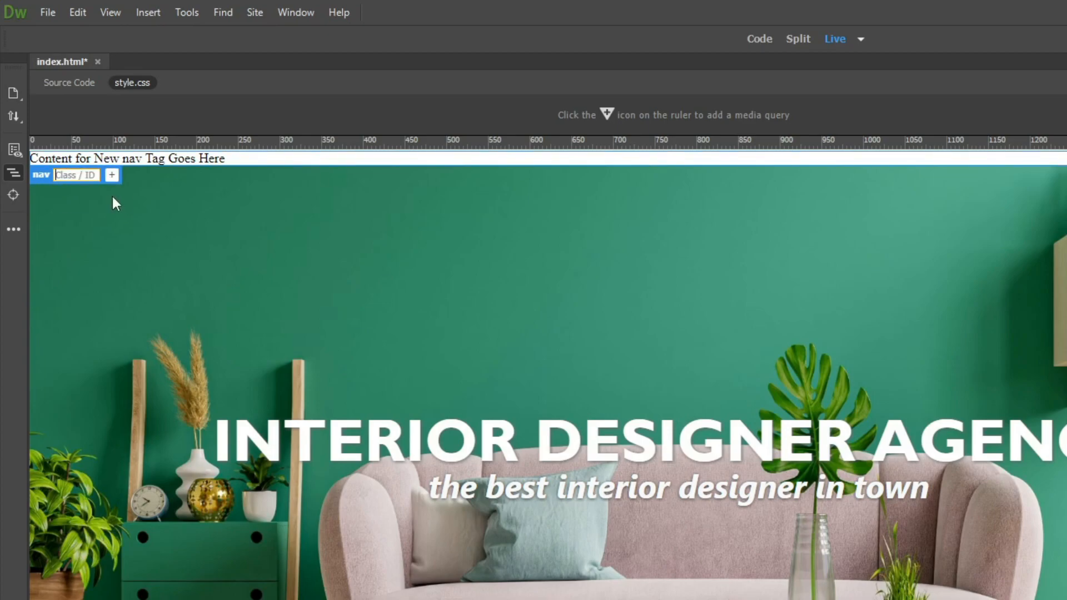
type("nav")
left_click(110, 174)
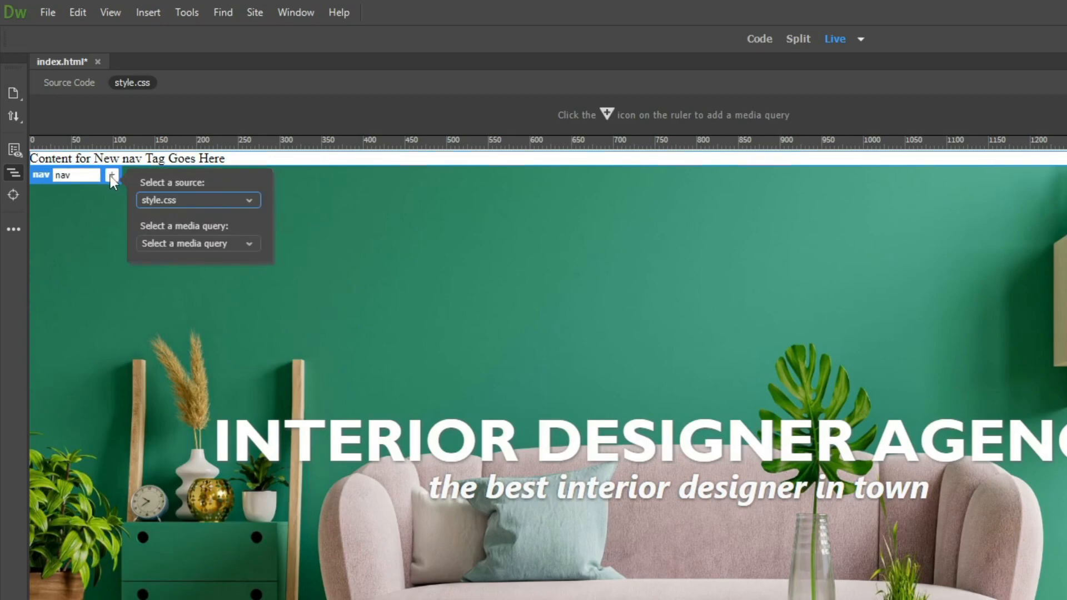
left_click(173, 206)
left_click(172, 214)
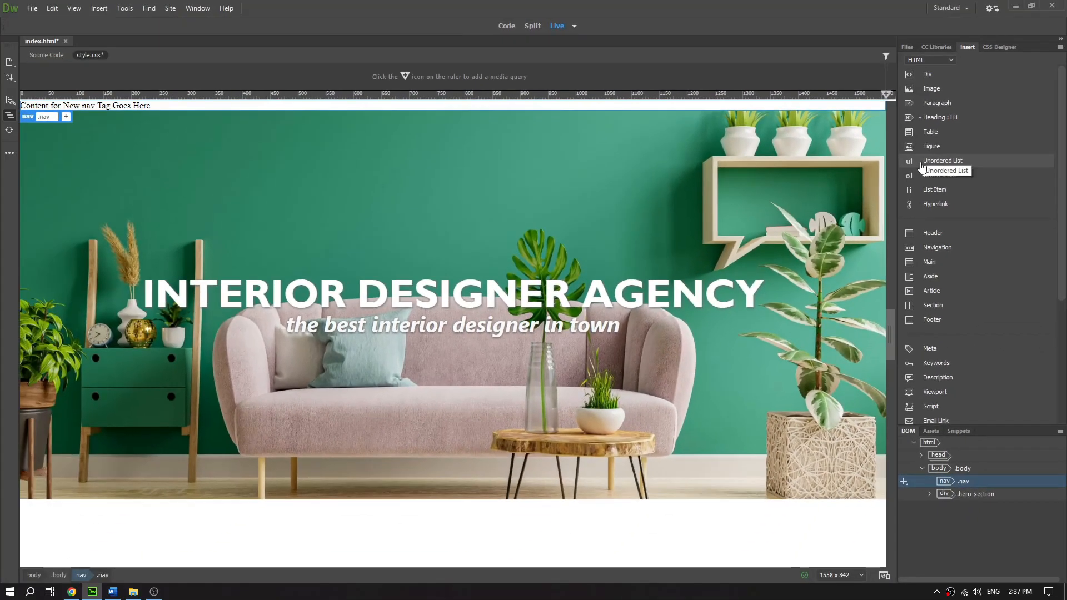
Insert an unordered list inside the nav element and expand it down to its list item
left_click(849, 246)
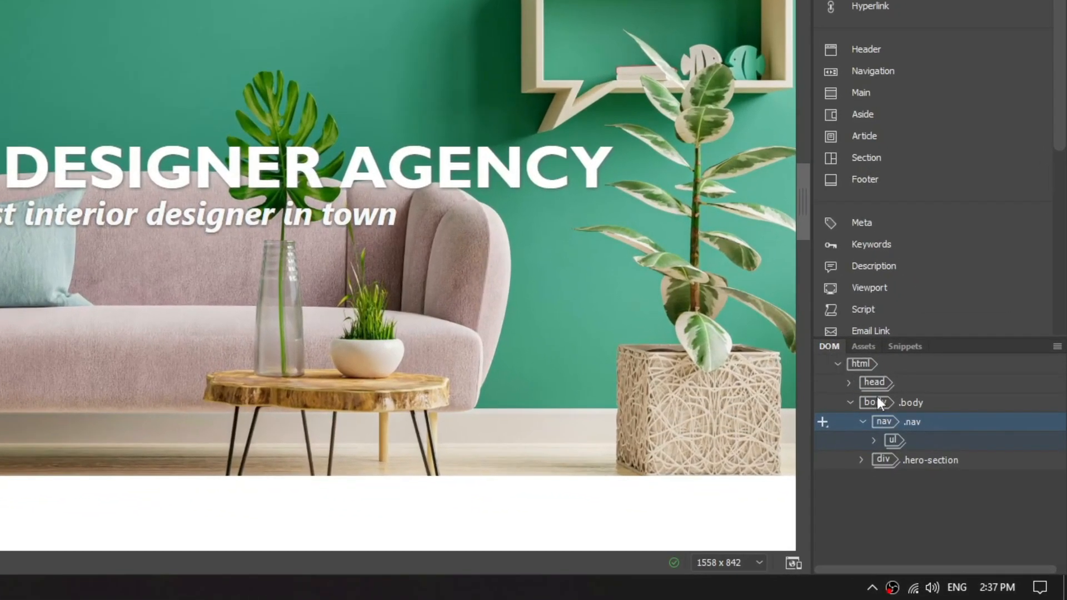
left_click(894, 442)
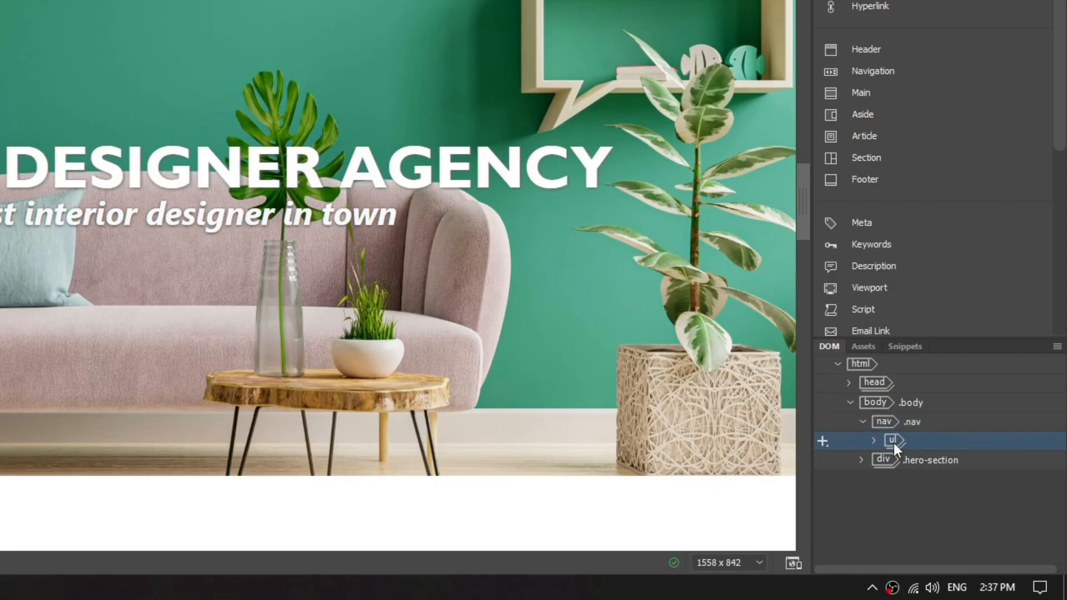
left_click(874, 442)
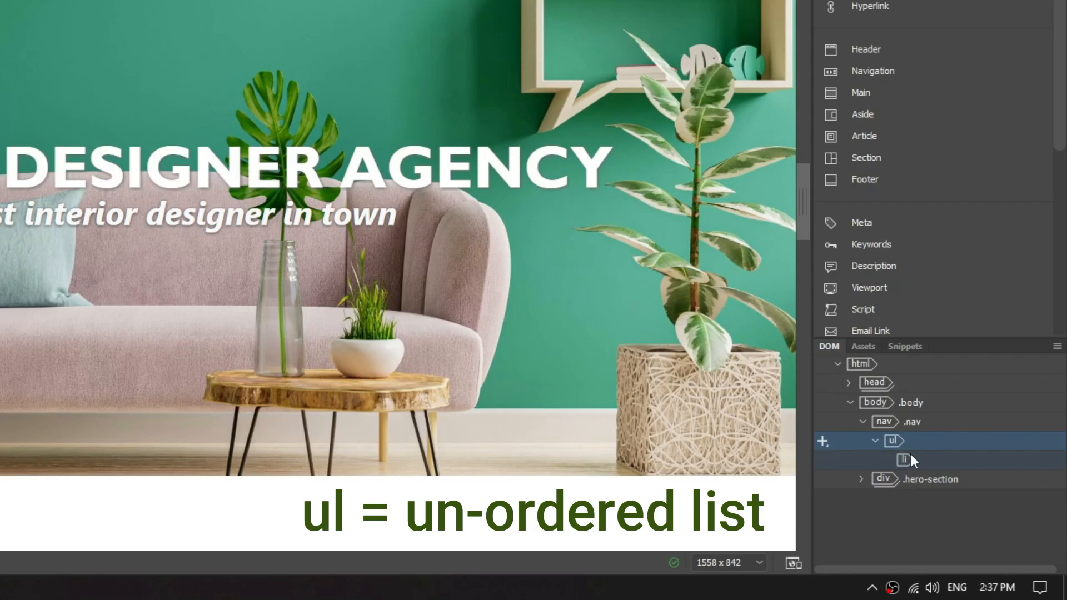
Examine how the ul and li elements inside the nav relate to the placeholder text on the page
left_click(910, 458)
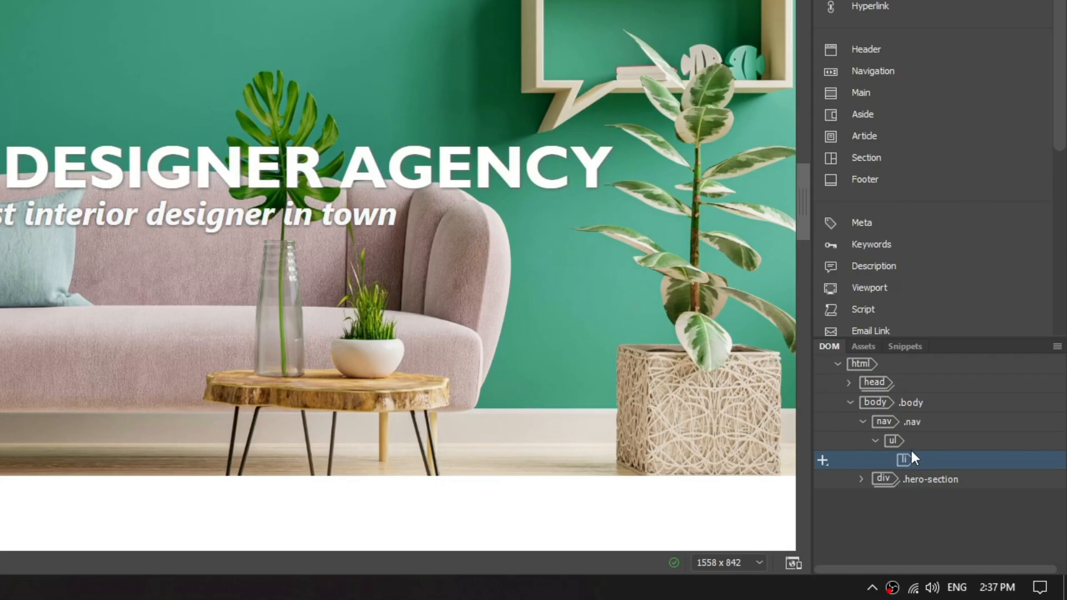
left_click(892, 441)
left_click(904, 460)
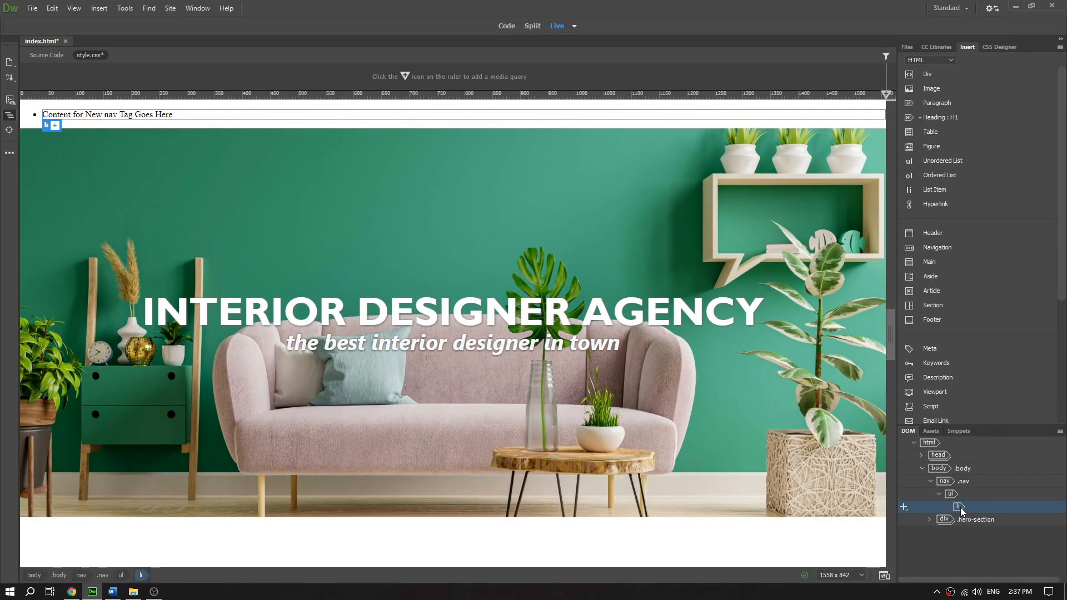
left_click(953, 493)
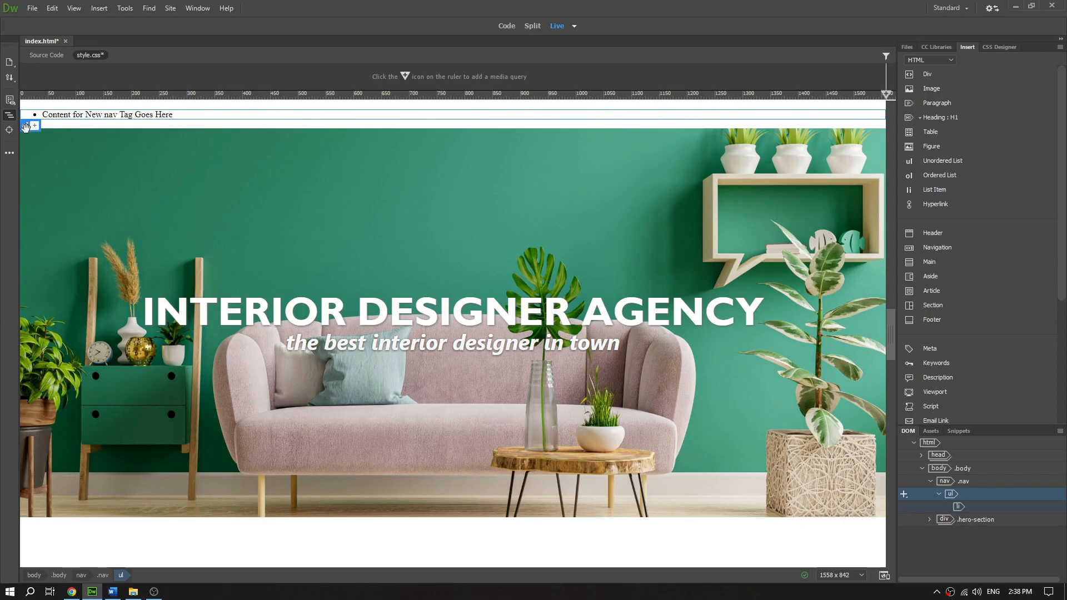
left_click(959, 507)
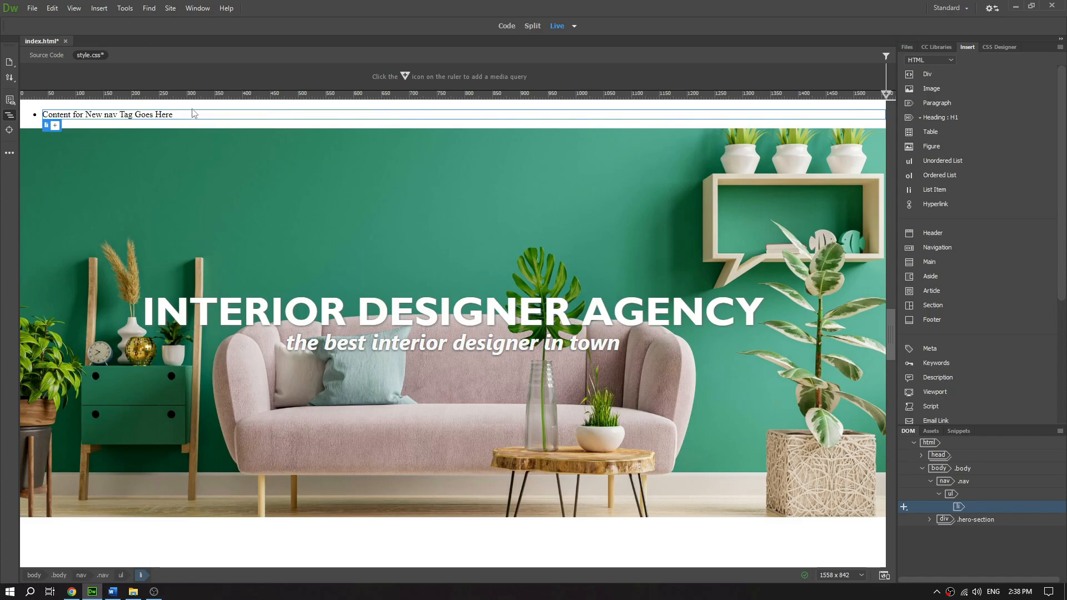
left_click(66, 114)
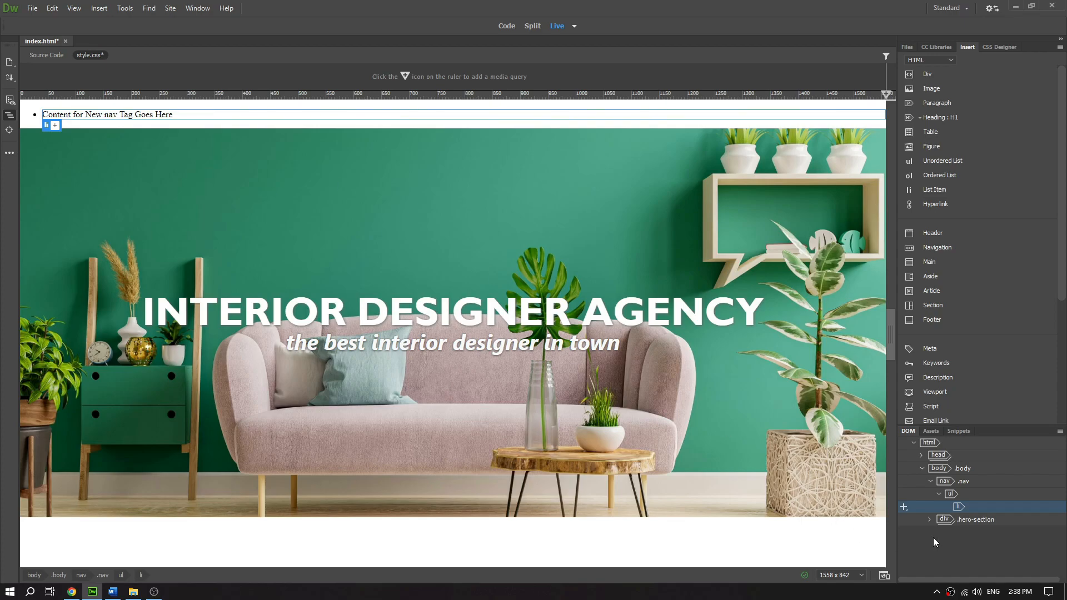
Give the ul element inside the nav the class .navlist, defined in style.css
left_click(957, 496)
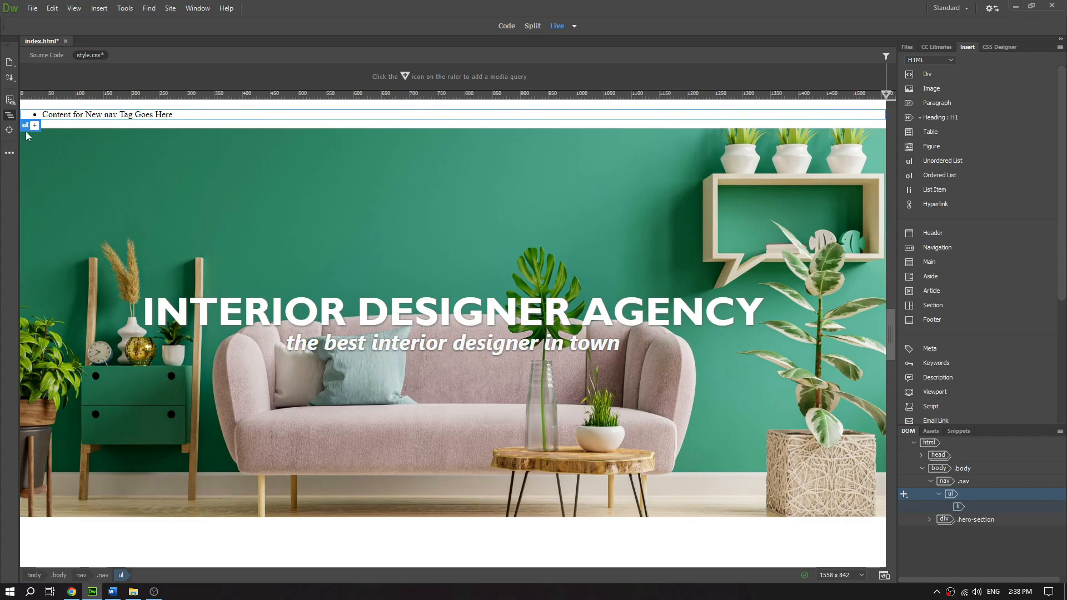
left_click(33, 125)
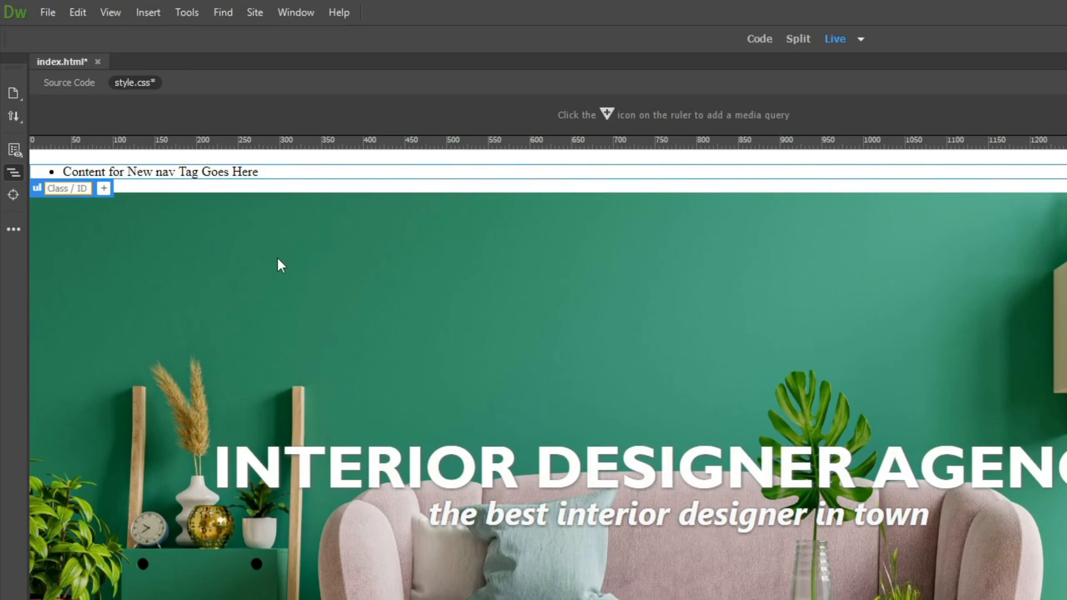
type("navlis")
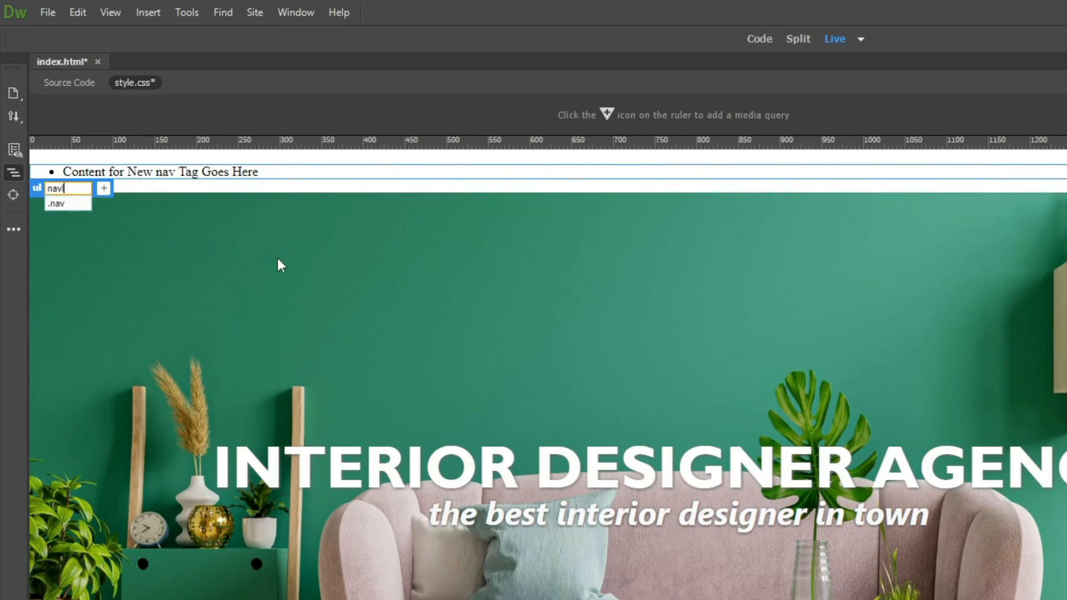
type("t")
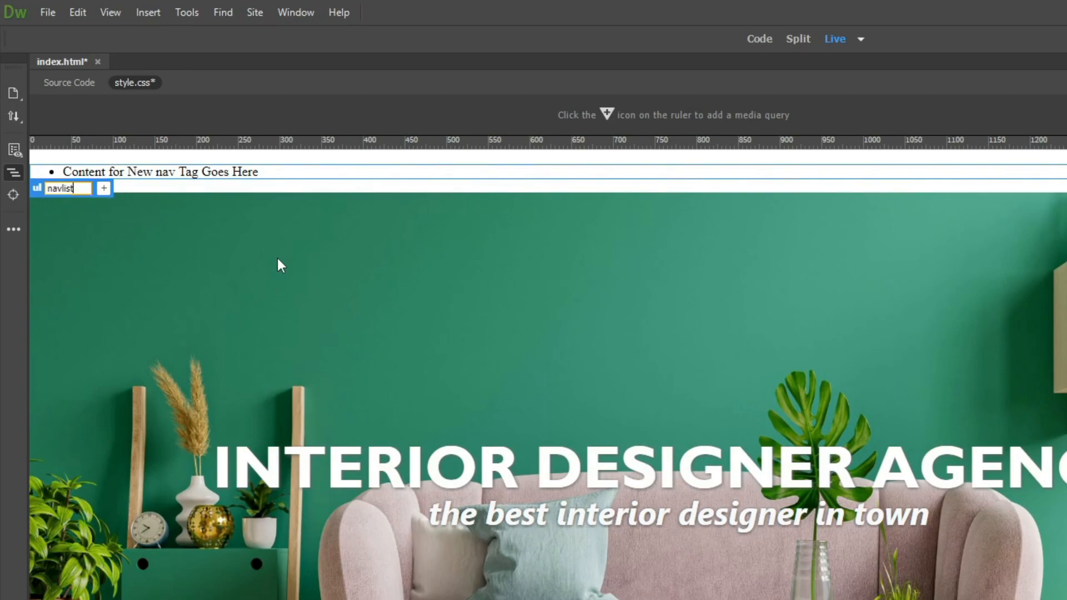
key("Return")
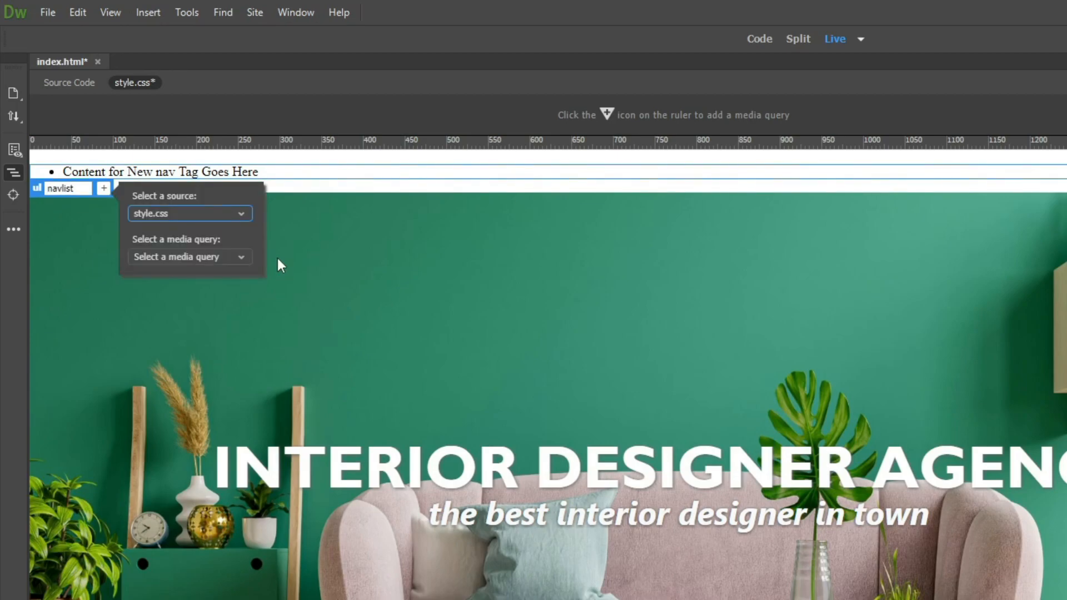
key("Return")
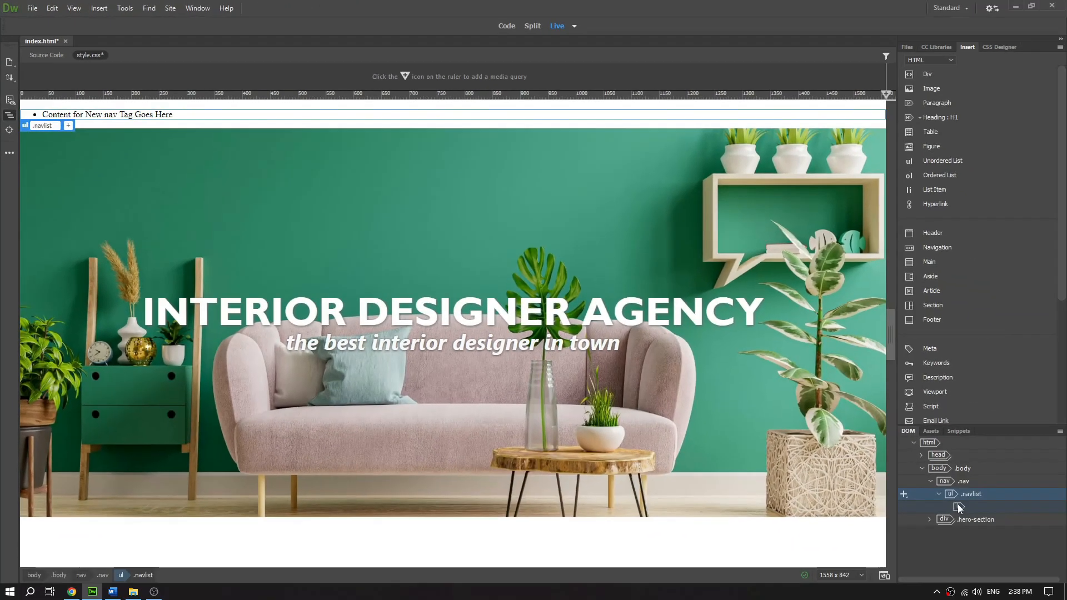
Give the li element inside the unordered list the class .navlistitem, defined in style.css
left_click(957, 506)
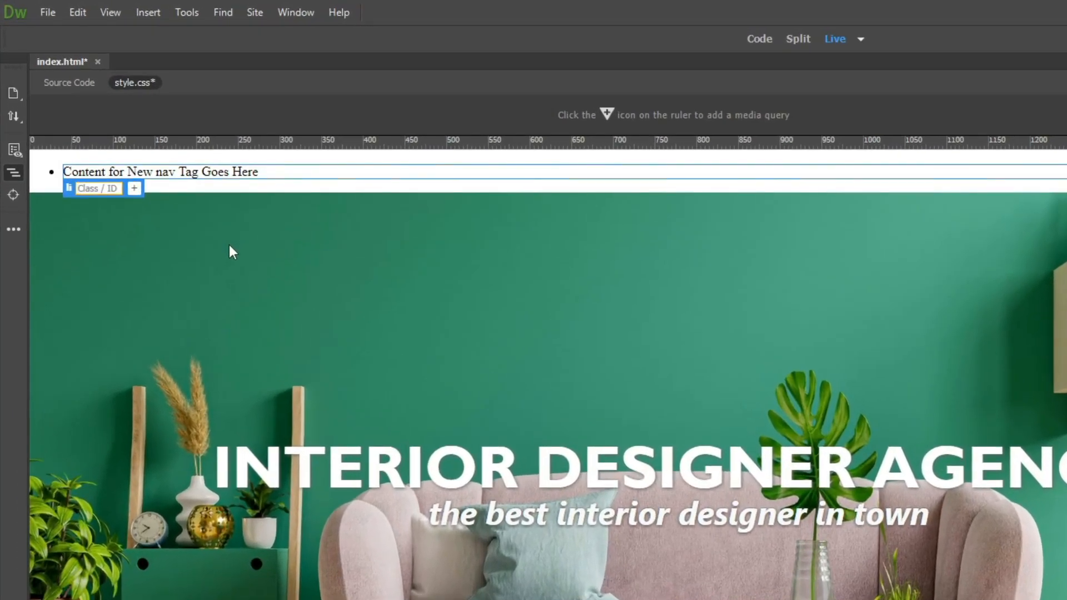
type("navlistitem")
key("Return")
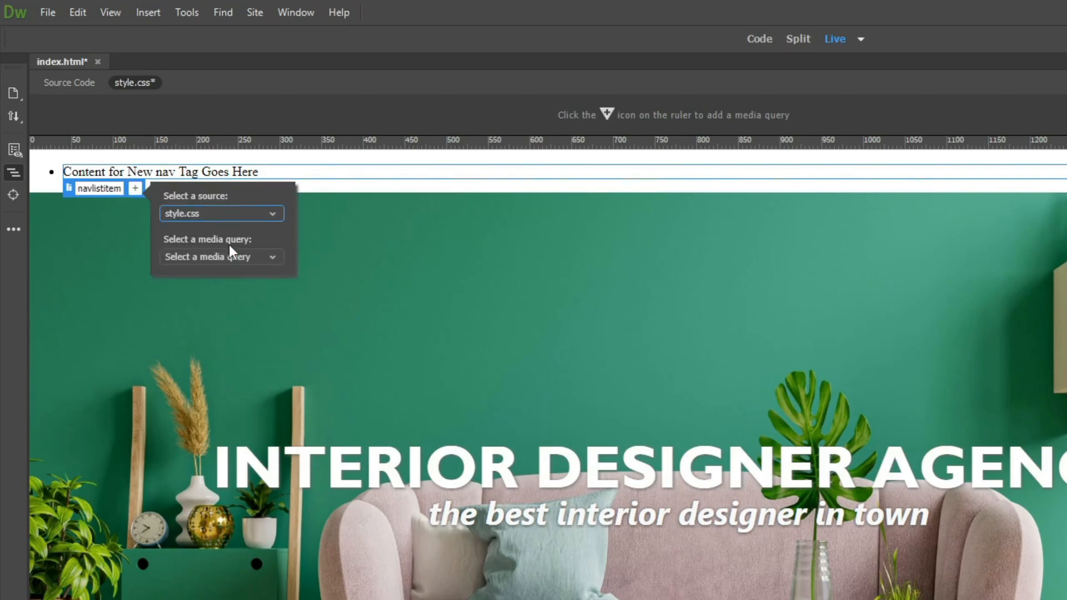
key("Return")
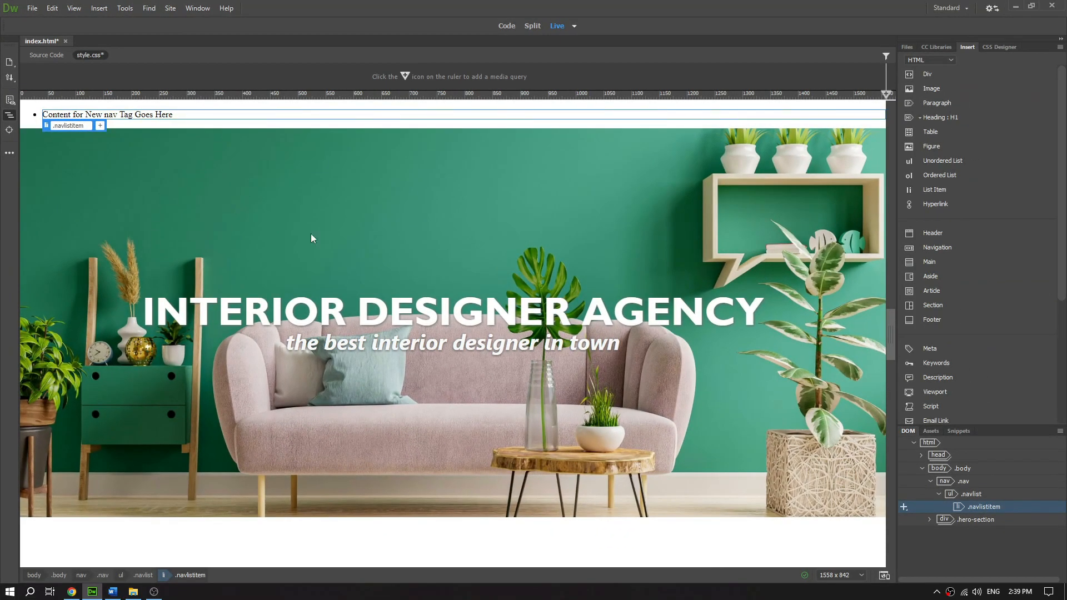
Review the nav, ul and li elements in the page structure and their .nav, .navlist and .navlistitem selectors in CSS Designer
left_click(949, 481)
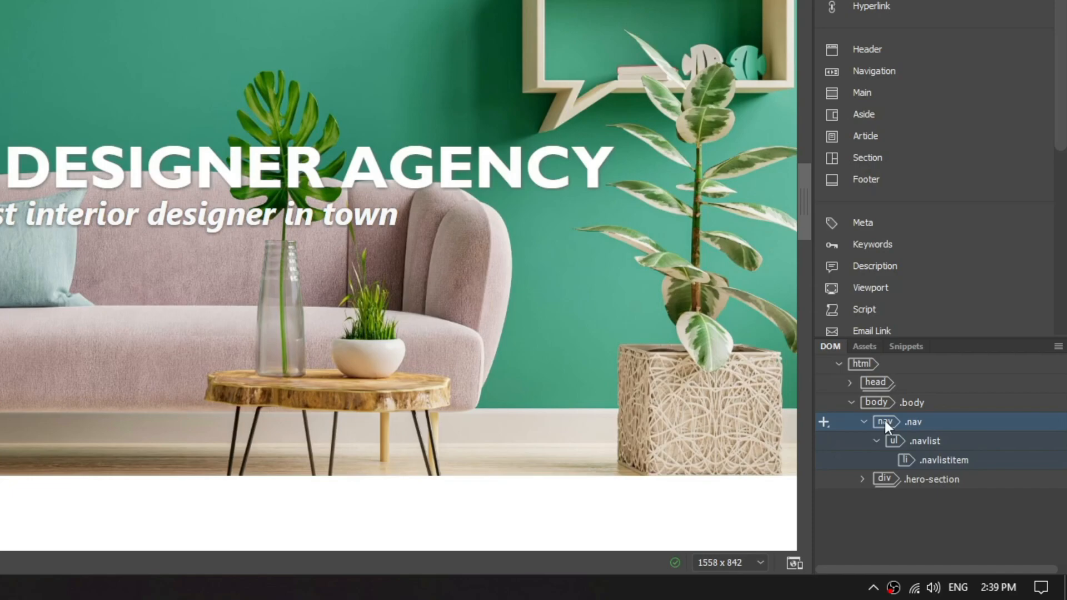
left_click(898, 444)
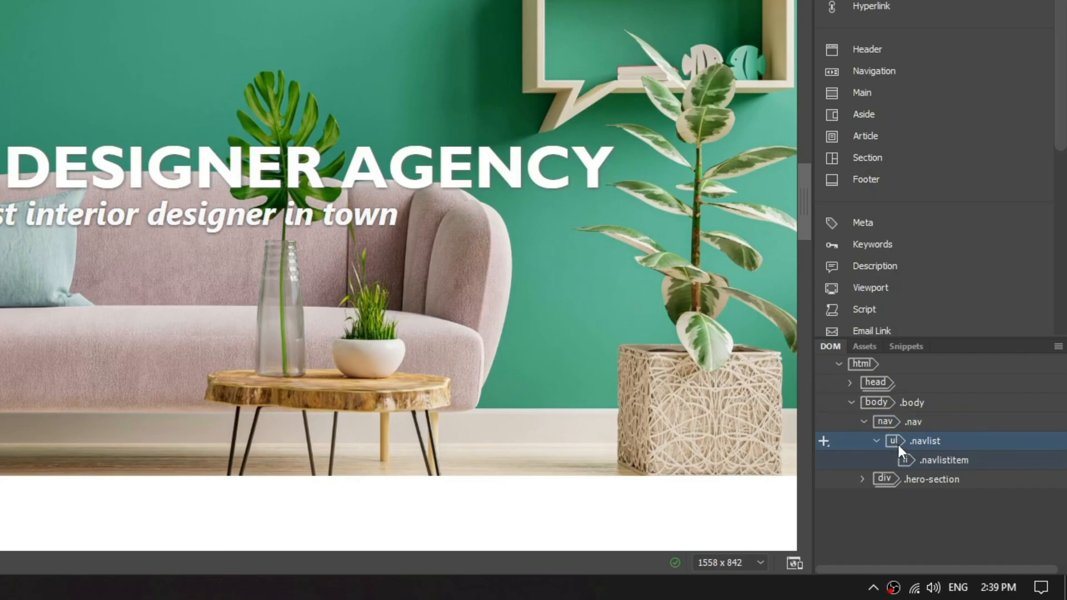
left_click(914, 464)
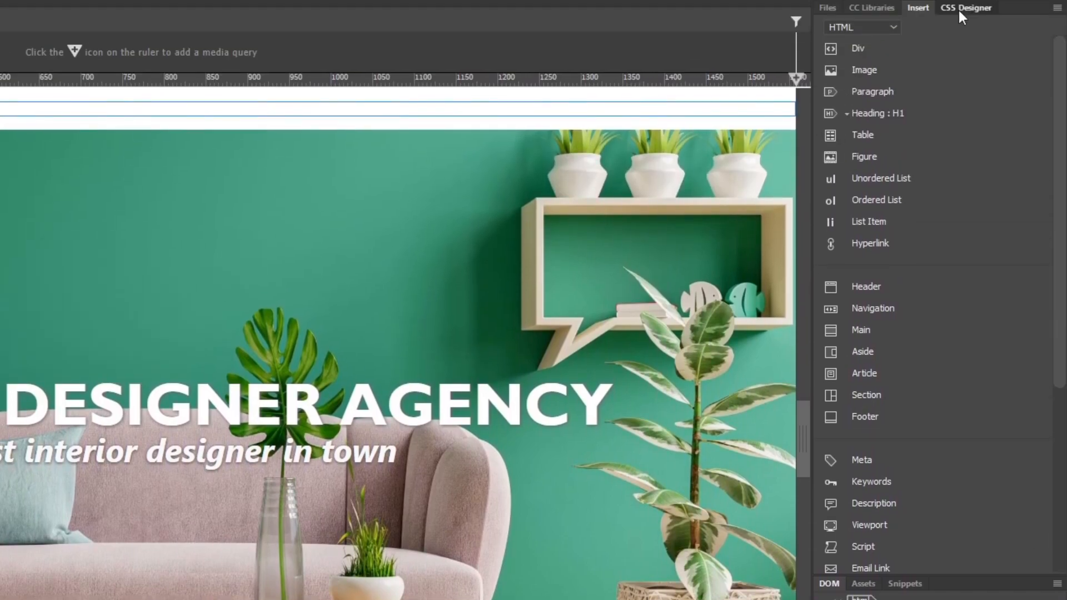
left_click(960, 14)
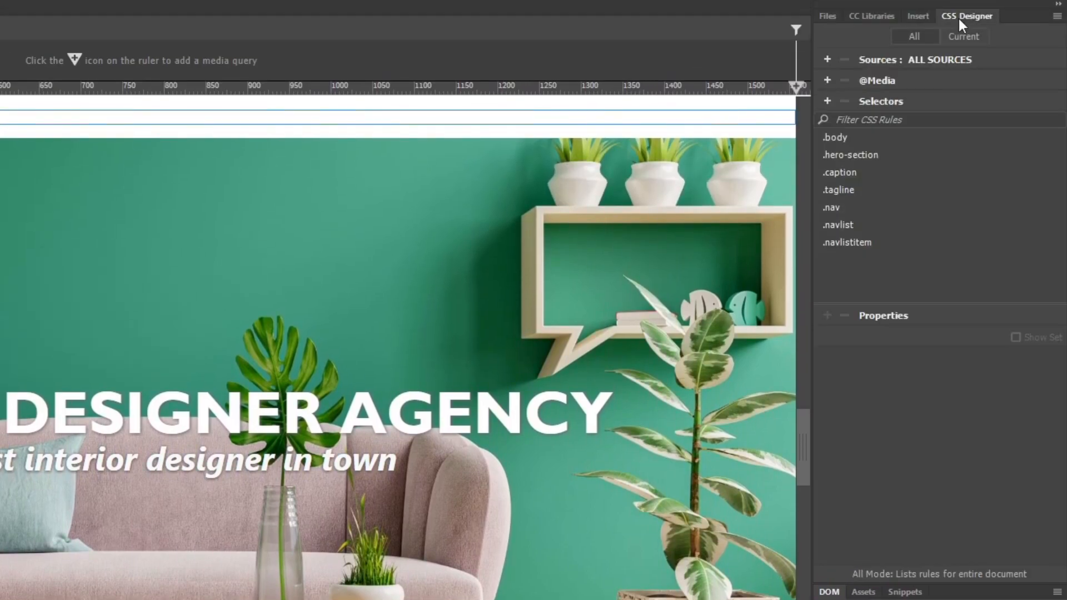
left_click(845, 209)
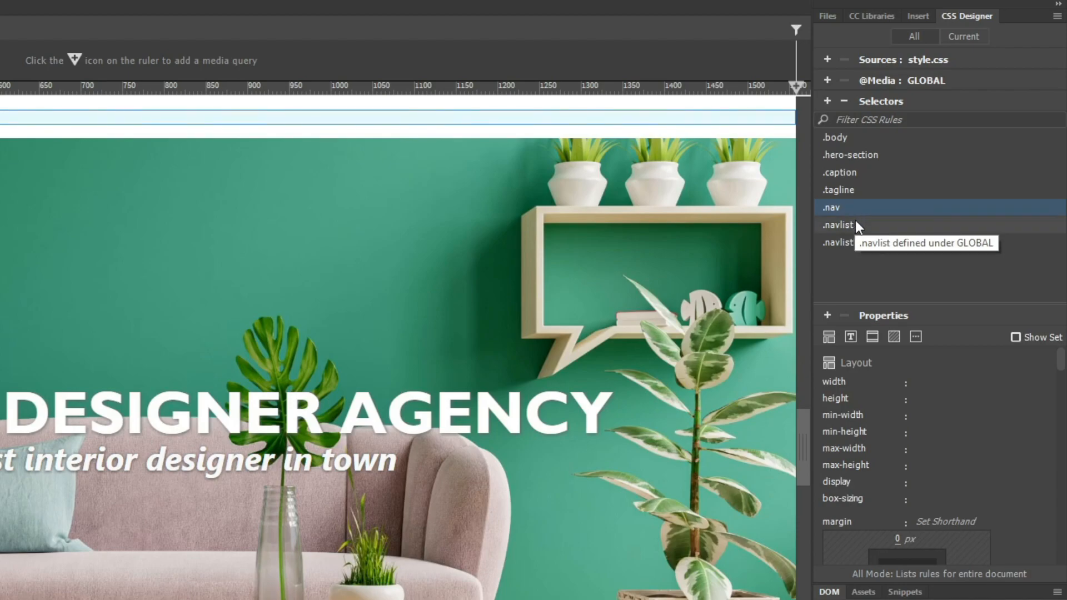
left_click(856, 221)
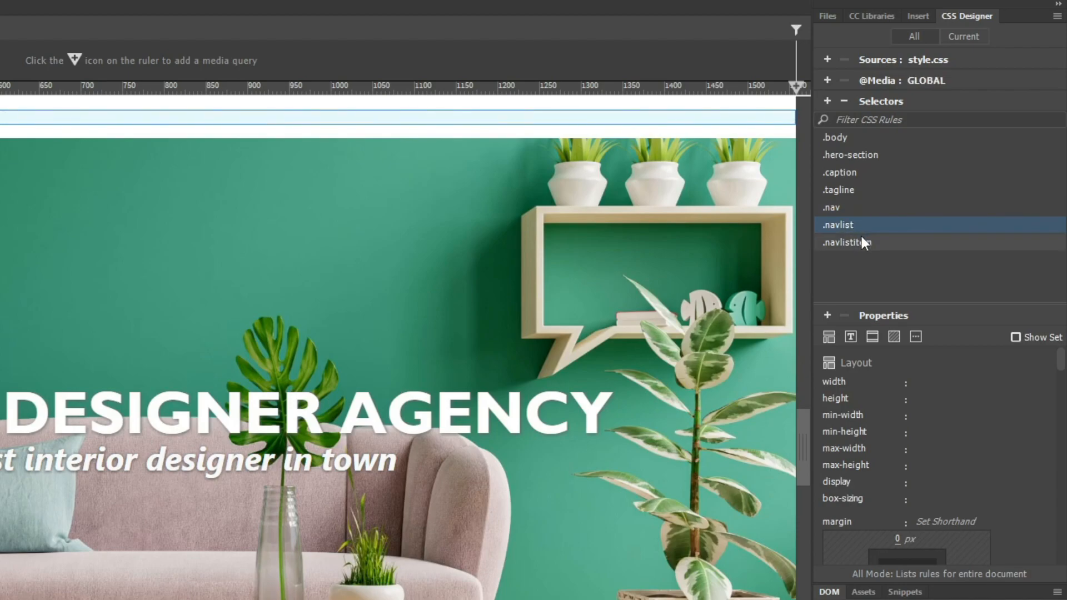
left_click(861, 241)
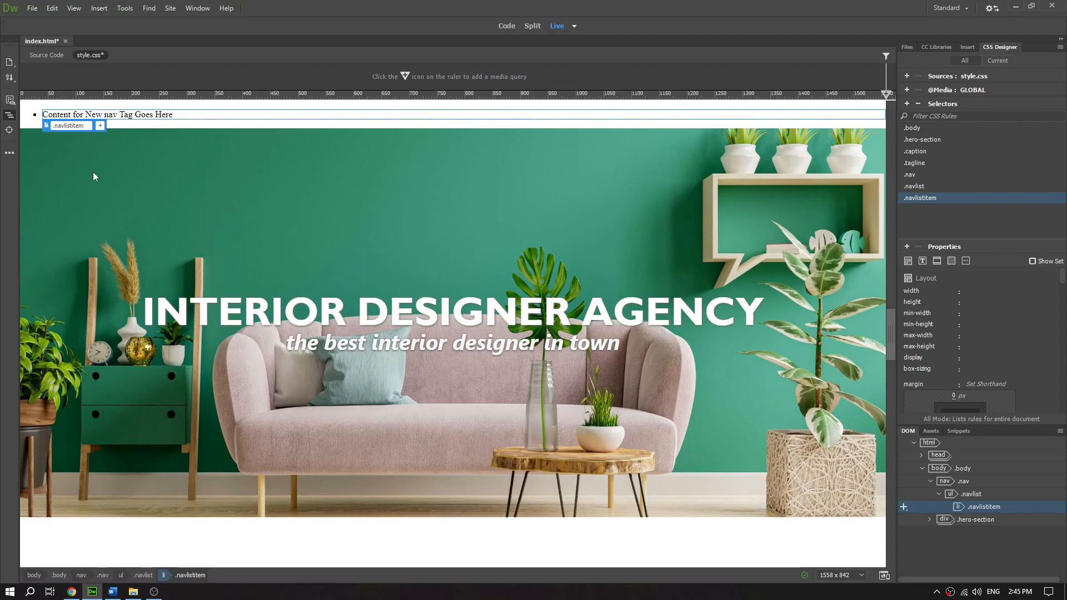
Replace the placeholder text of the list item inside the nav with "menu"
left_click(131, 117)
double_click(156, 115)
triple_click(157, 115)
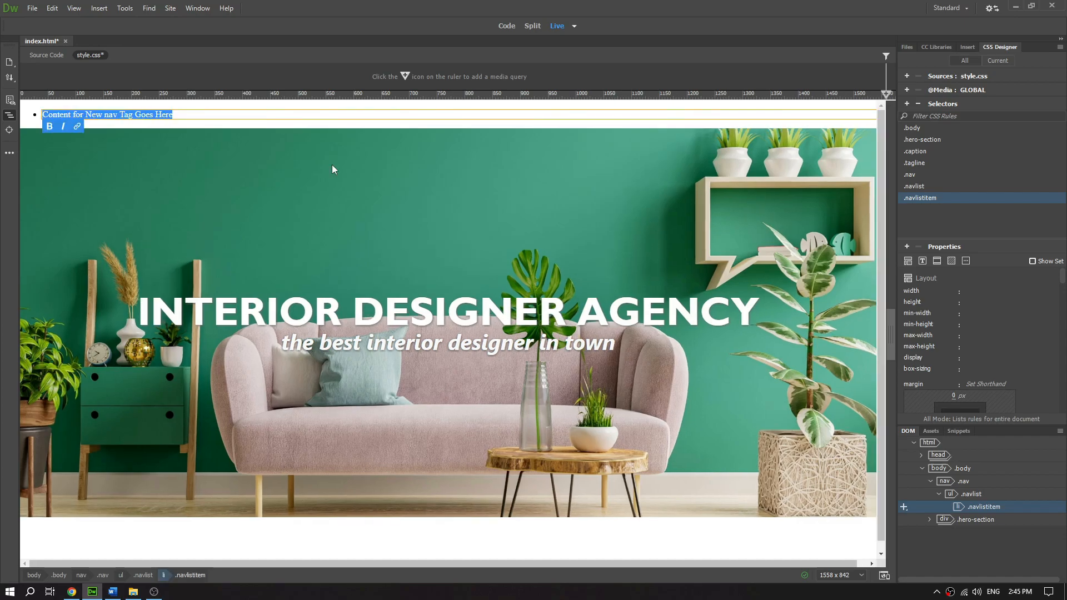
type("menu")
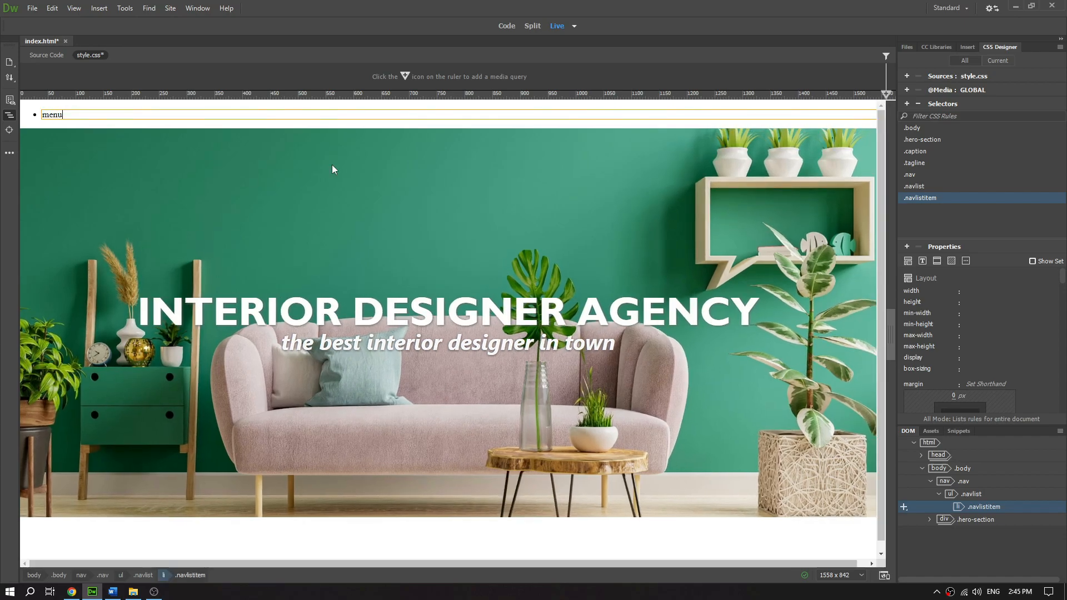
Add a second list item reading "menu" below the first one in the navigation list
key("Return")
type("menu")
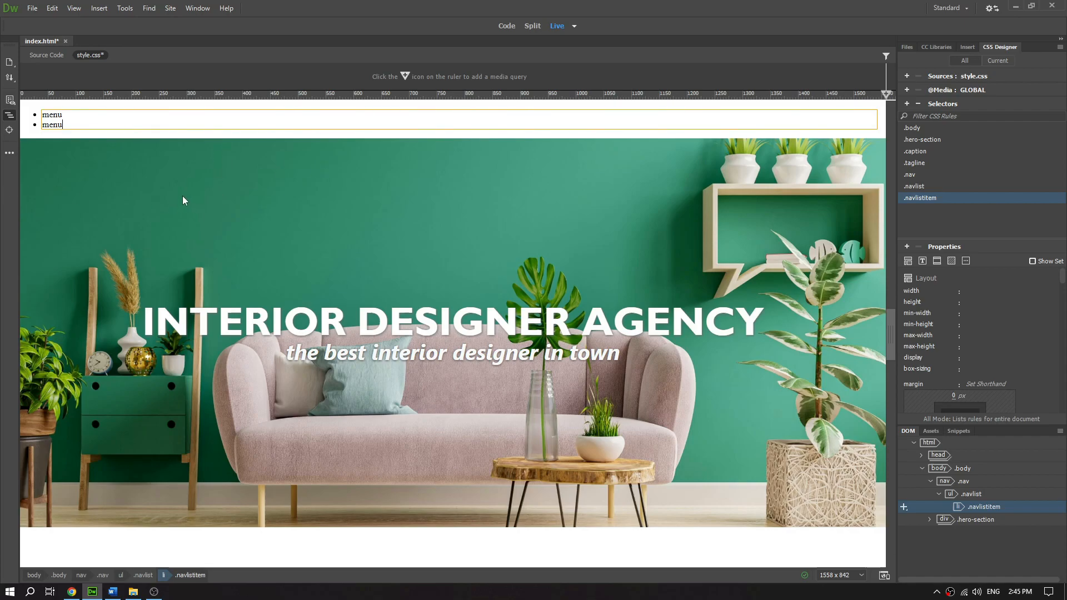
key("Return")
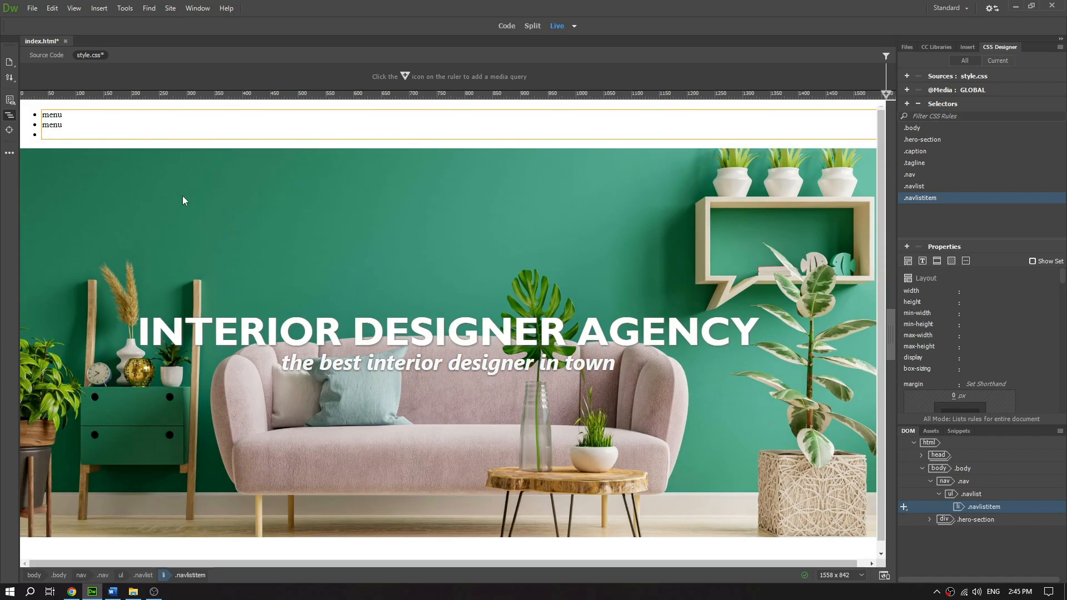
key("ctrl+z")
type("menu")
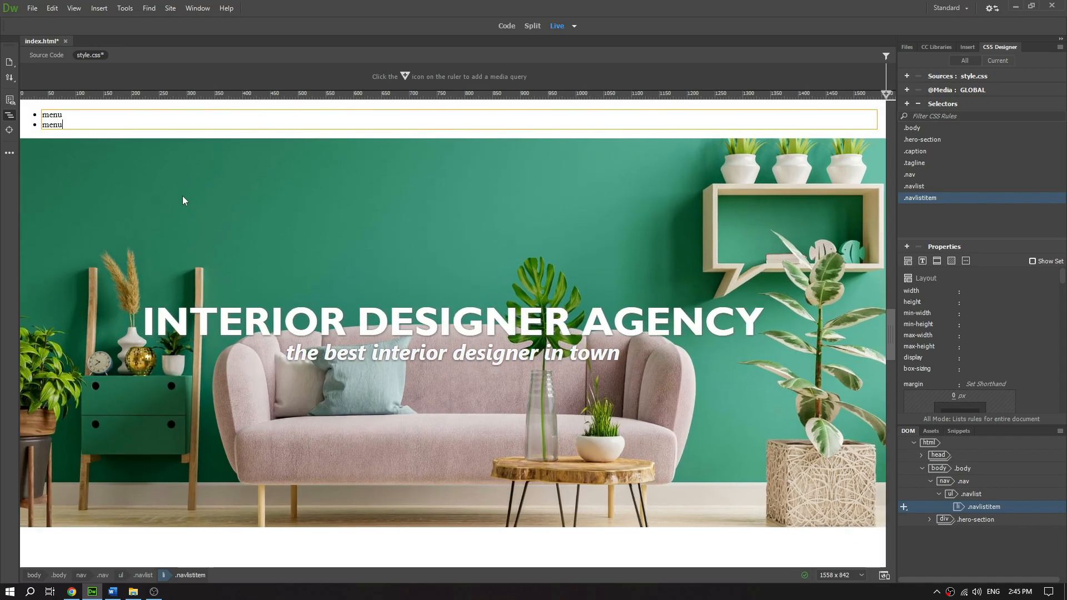
left_click(158, 181)
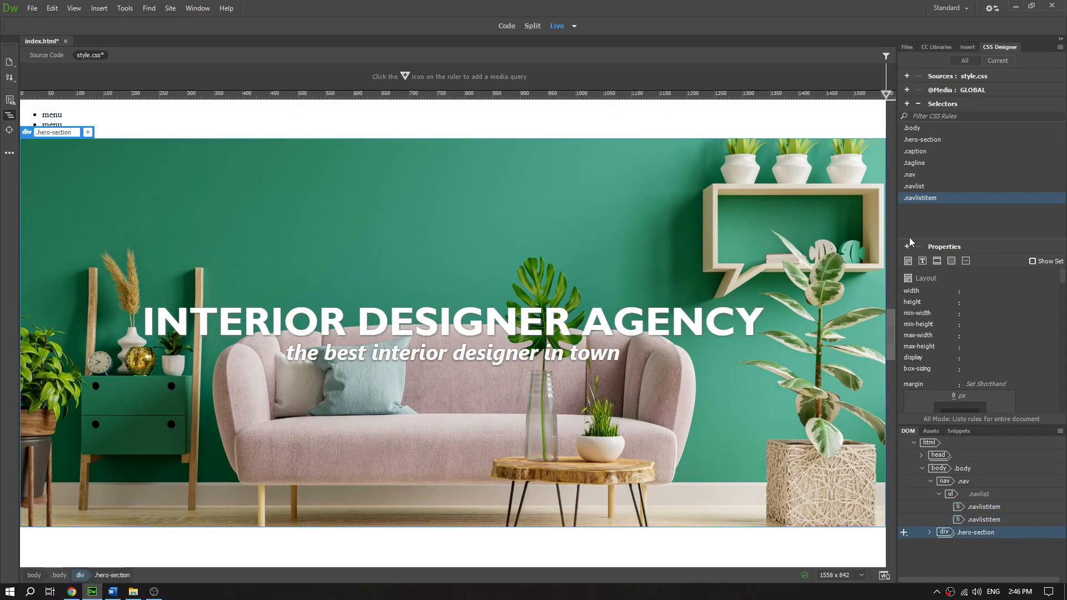
left_click(925, 175)
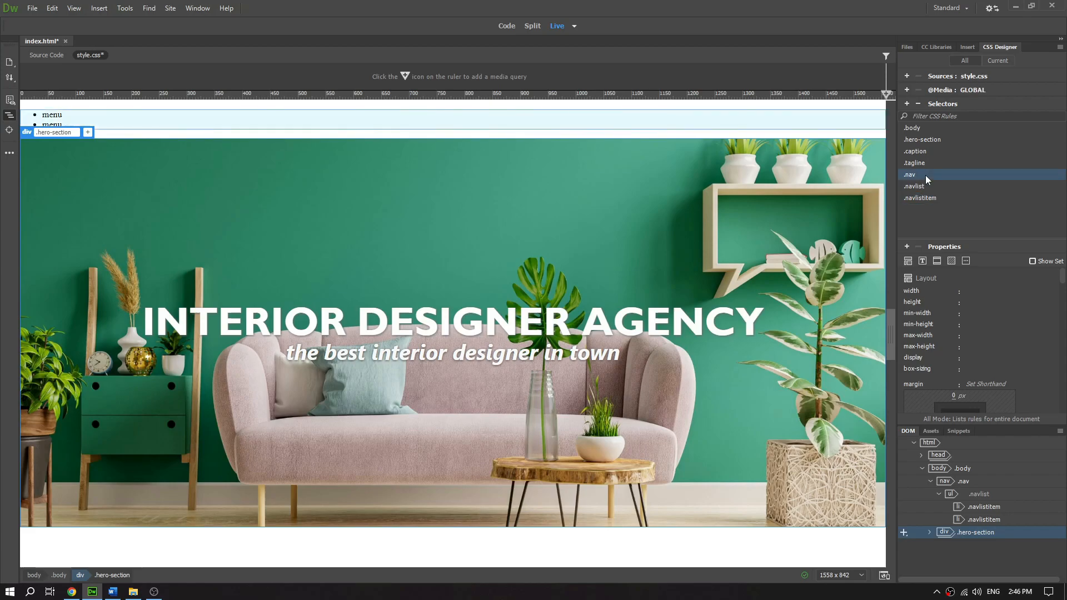
left_click(922, 185)
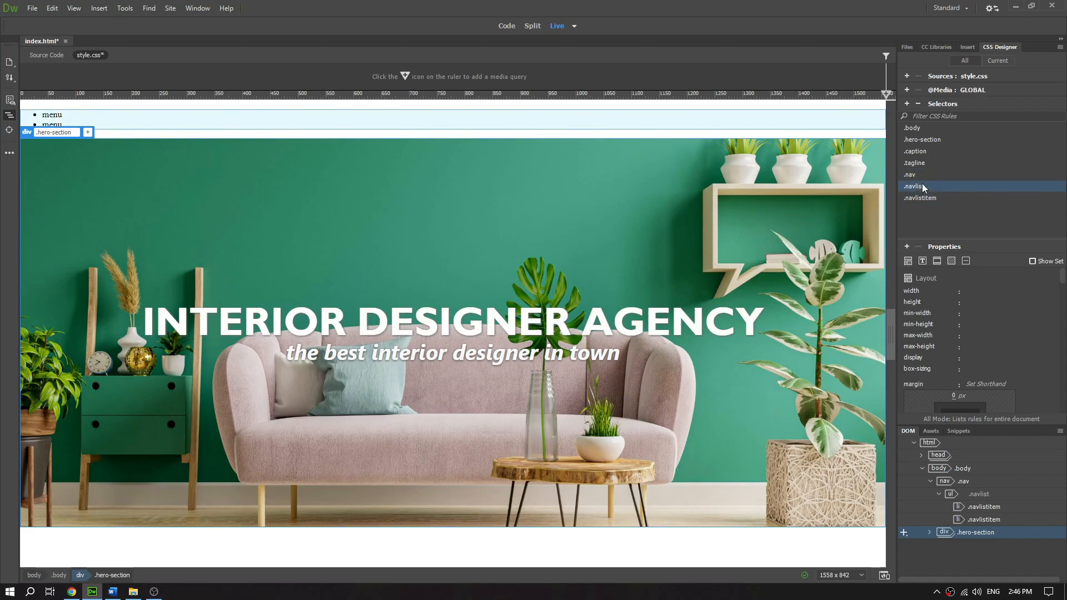
left_click(926, 198)
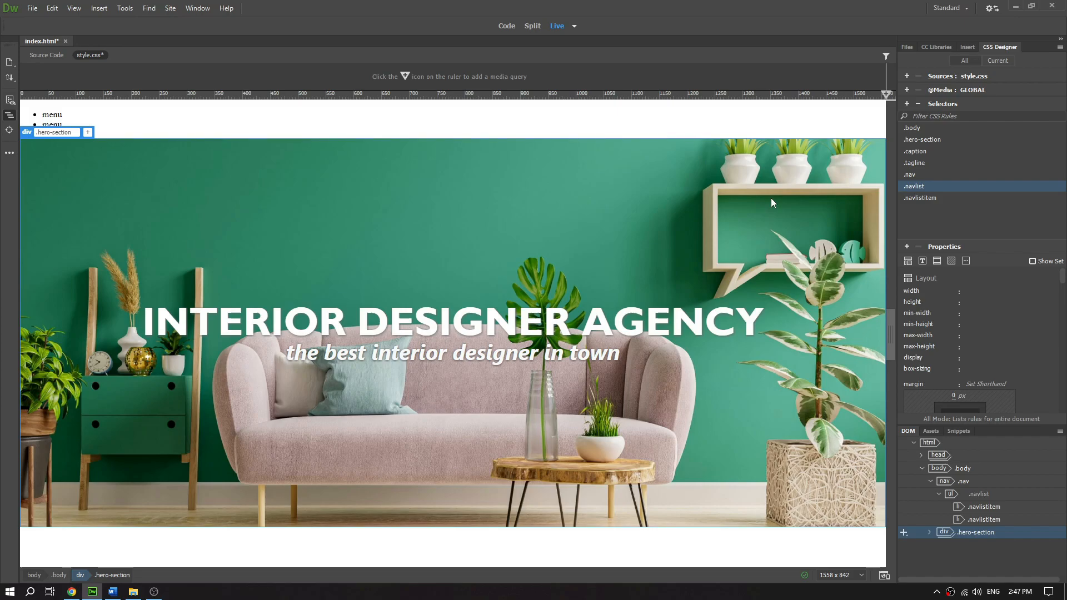
Set the background colour of the .nav rule to the grey rgba(131,128,128,1.00)
left_click(916, 175)
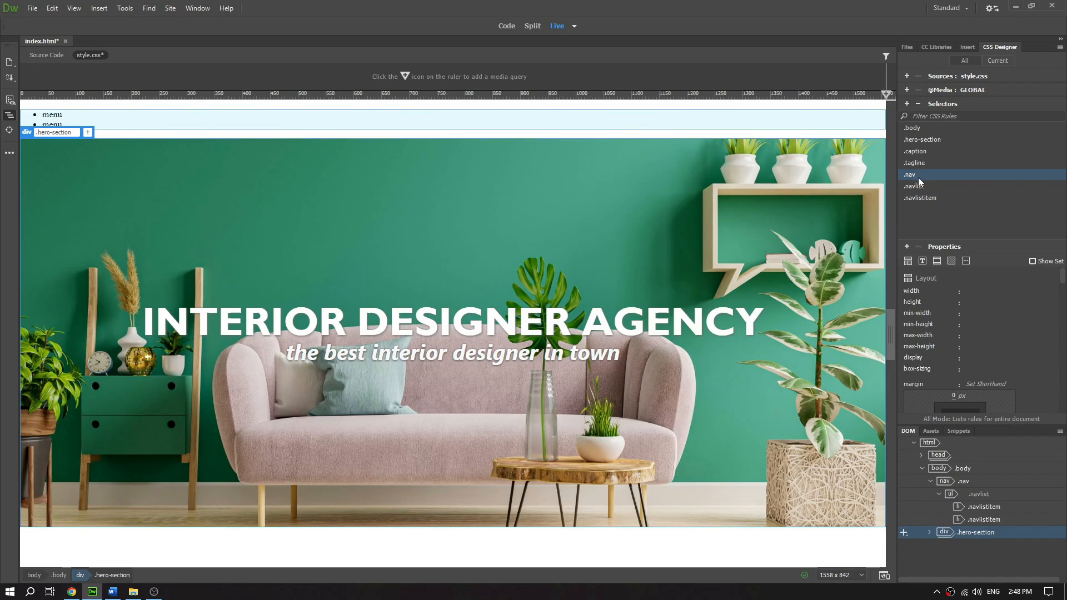
left_click(951, 262)
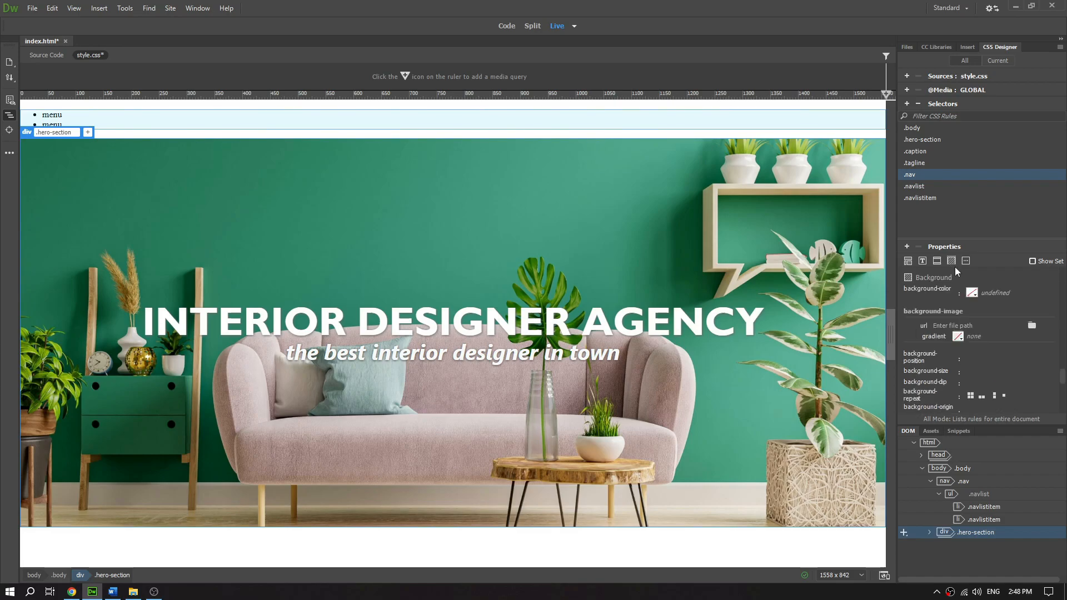
left_click(971, 293)
left_click(933, 421)
left_click_drag(932, 421, 883, 396)
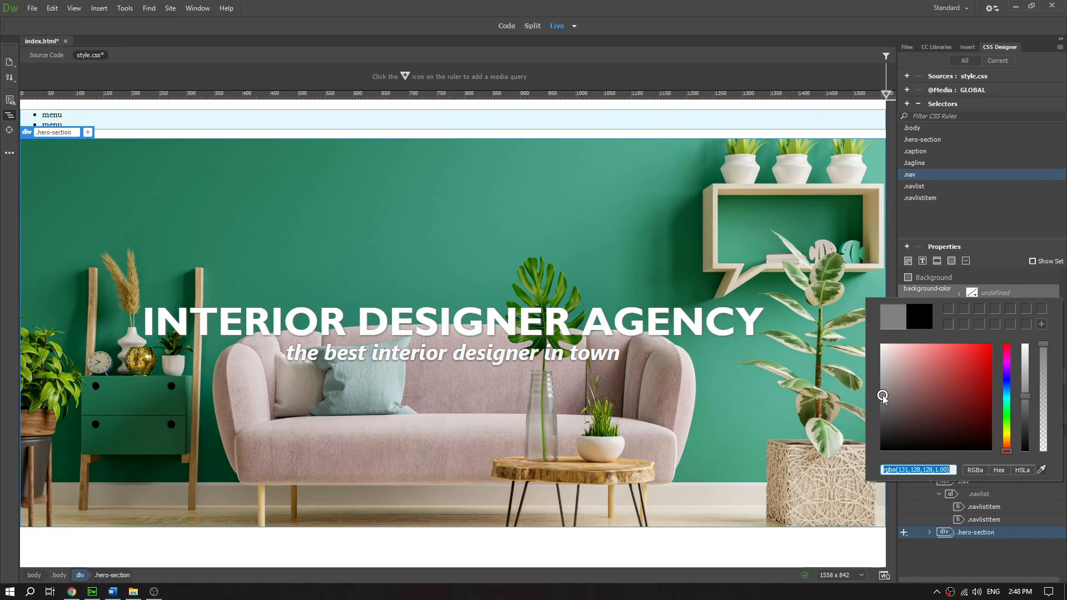
key("Return")
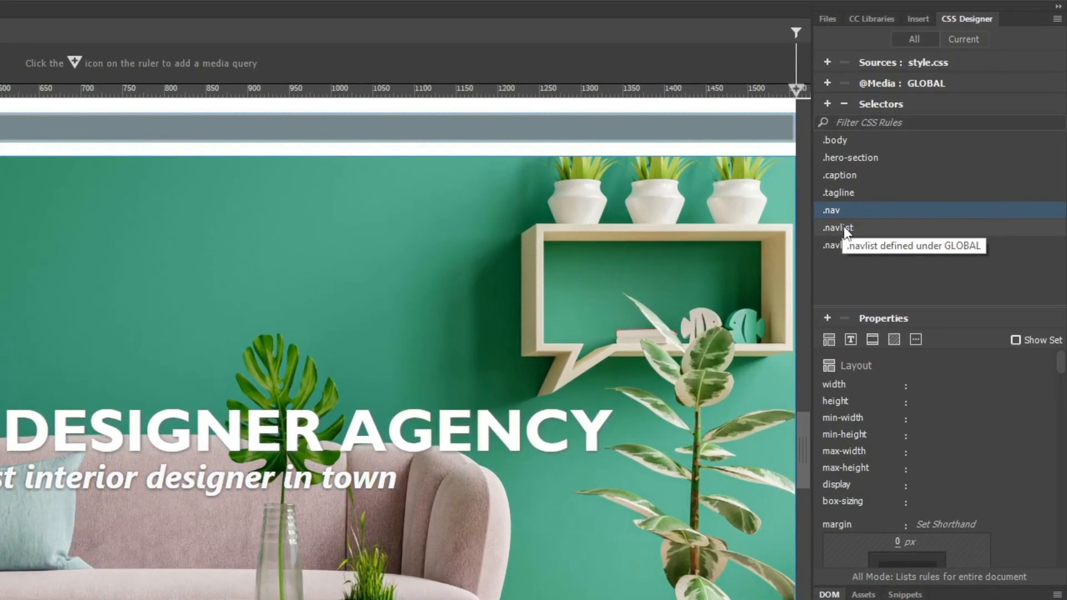
Set the shorthand margin of the .navlist rule to 0
left_click(918, 185)
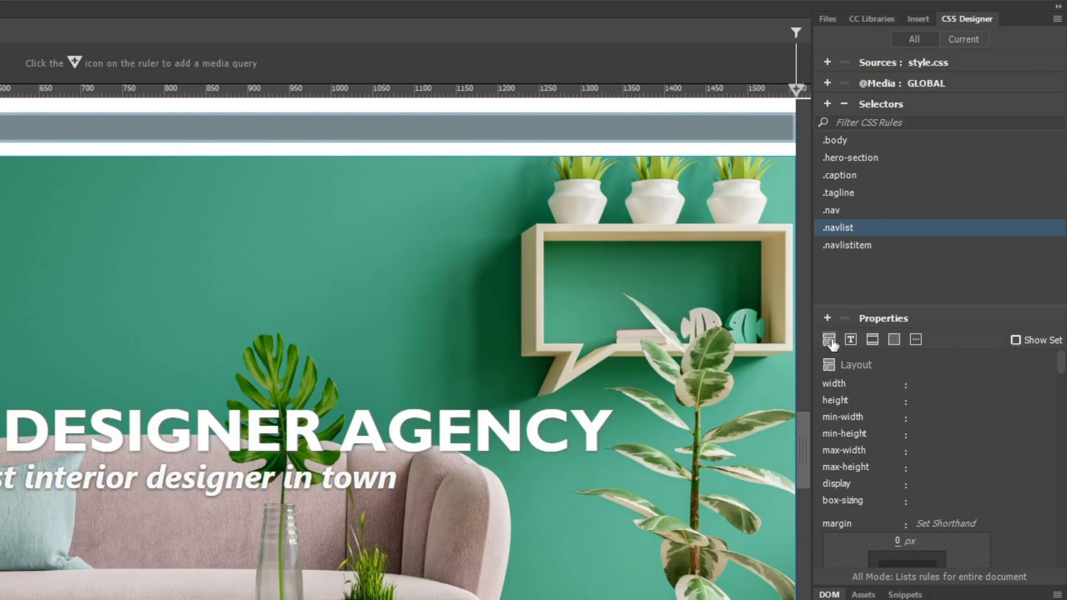
scroll(1064, 275, "down", 3)
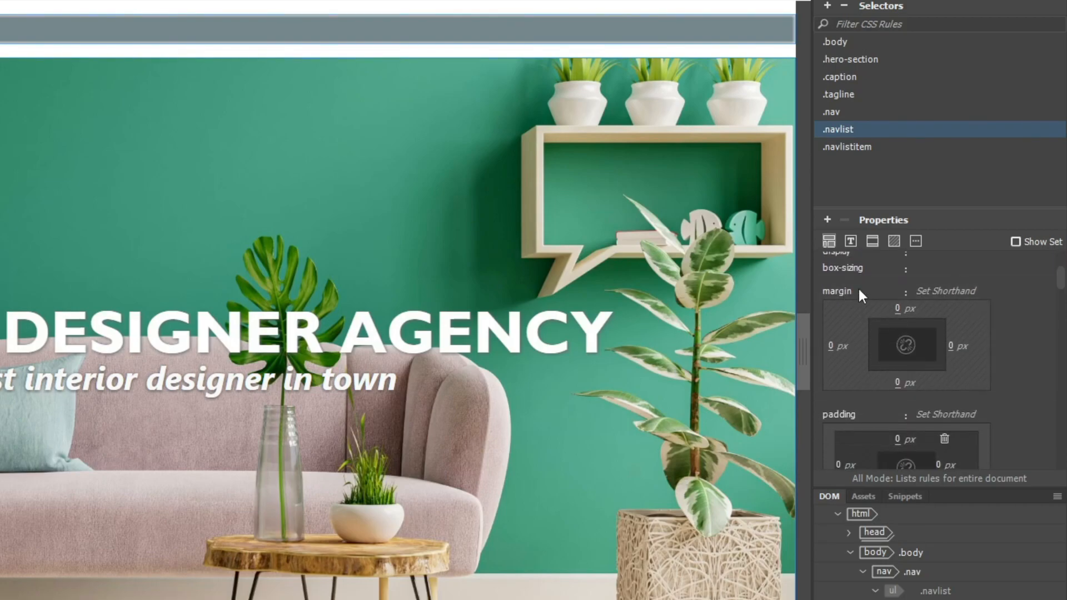
left_click(933, 291)
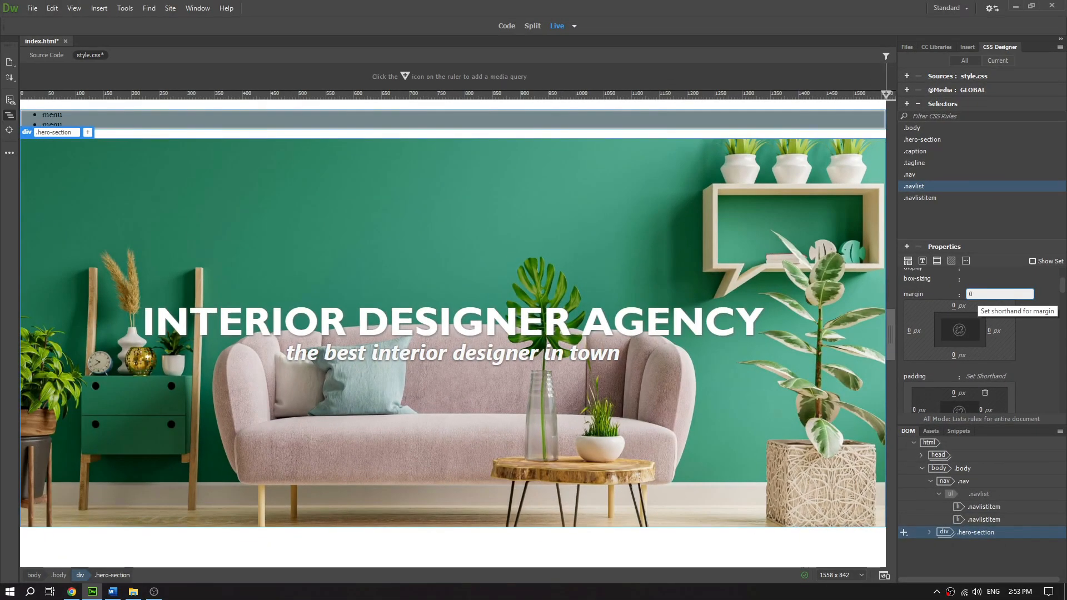
type("0")
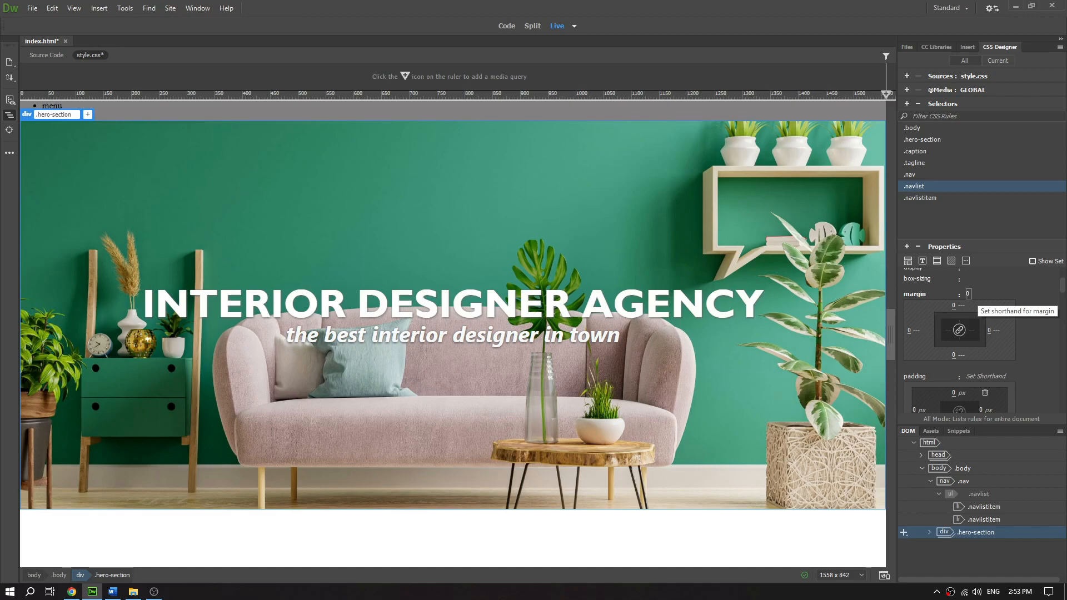
left_click(967, 317)
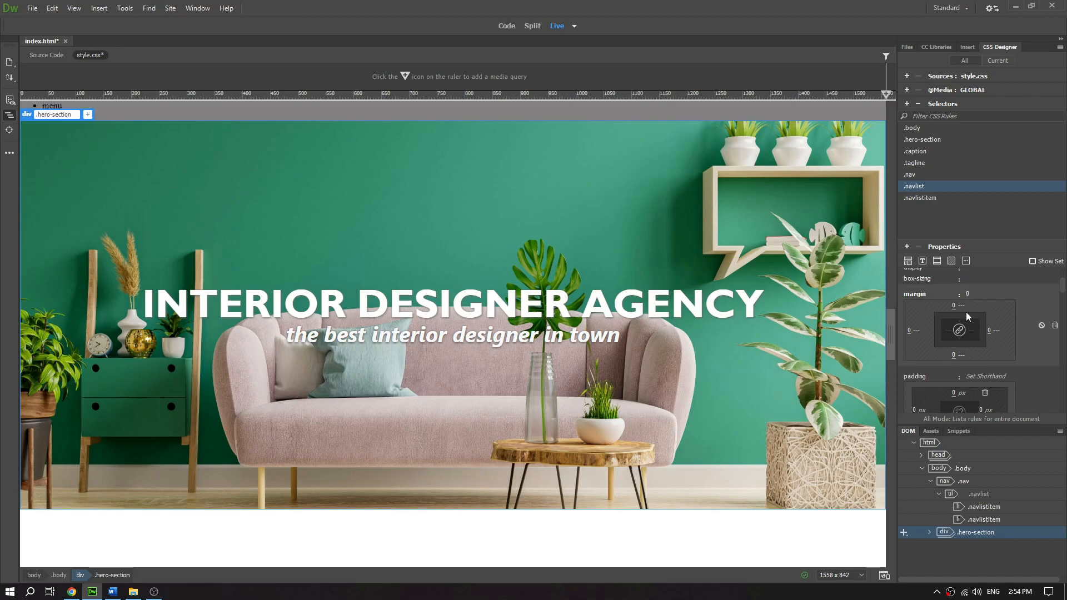
Align the text of the .navlist rule to the right and give it a right padding of 94 px
left_click(921, 261)
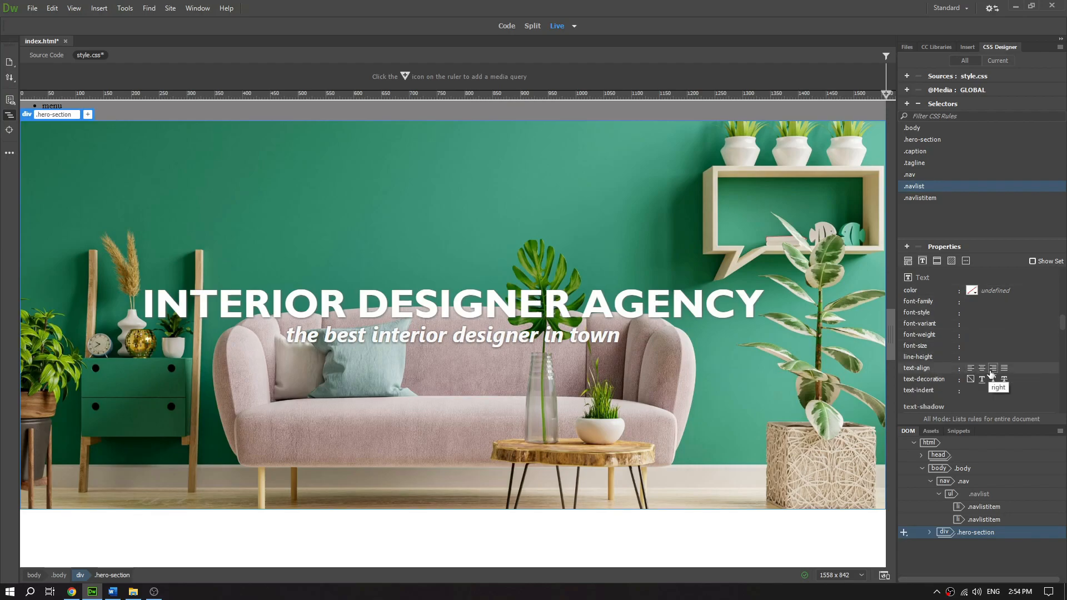
left_click(991, 369)
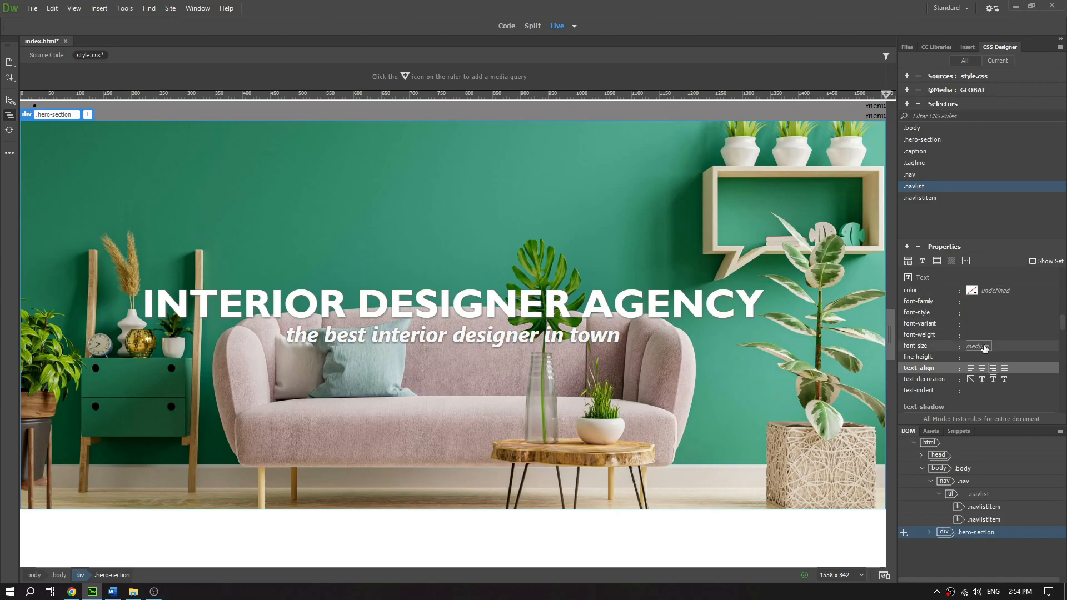
left_click(908, 261)
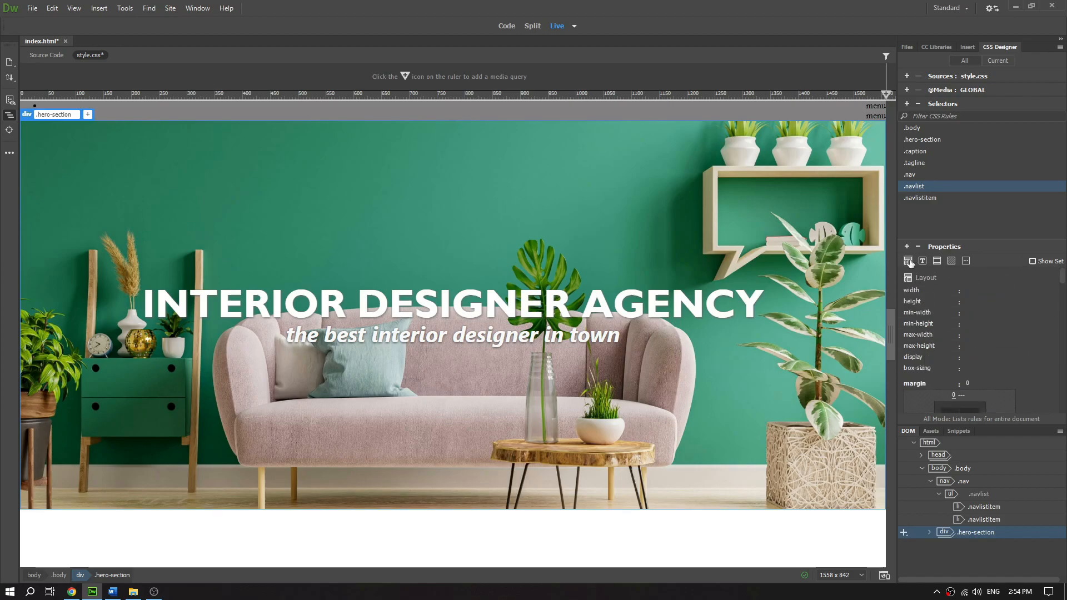
scroll(1011, 369, "down", 4)
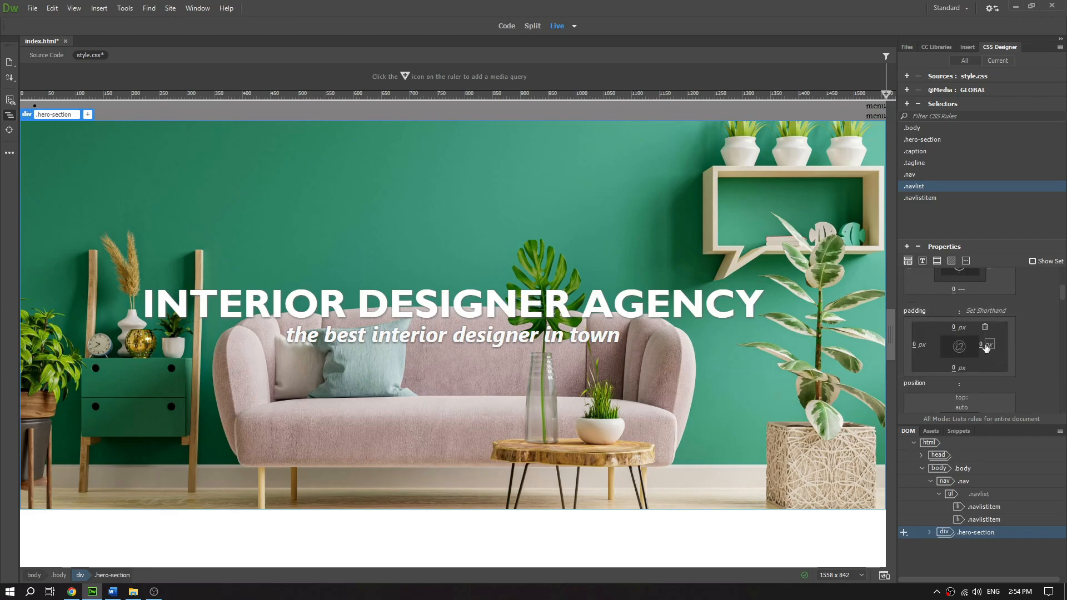
left_click_drag(982, 345, 1039, 349)
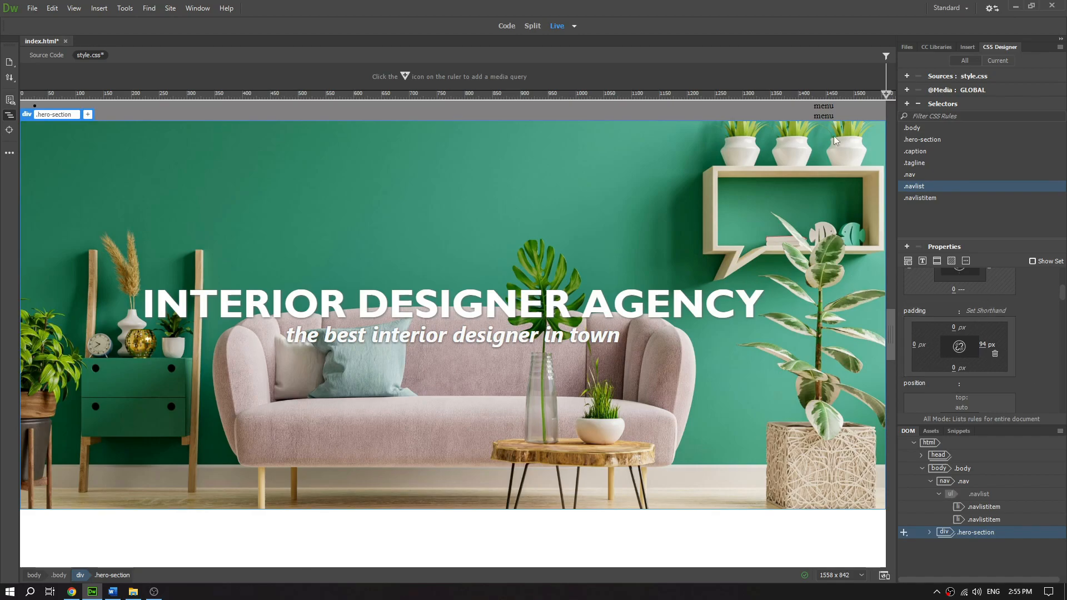
left_click(822, 113)
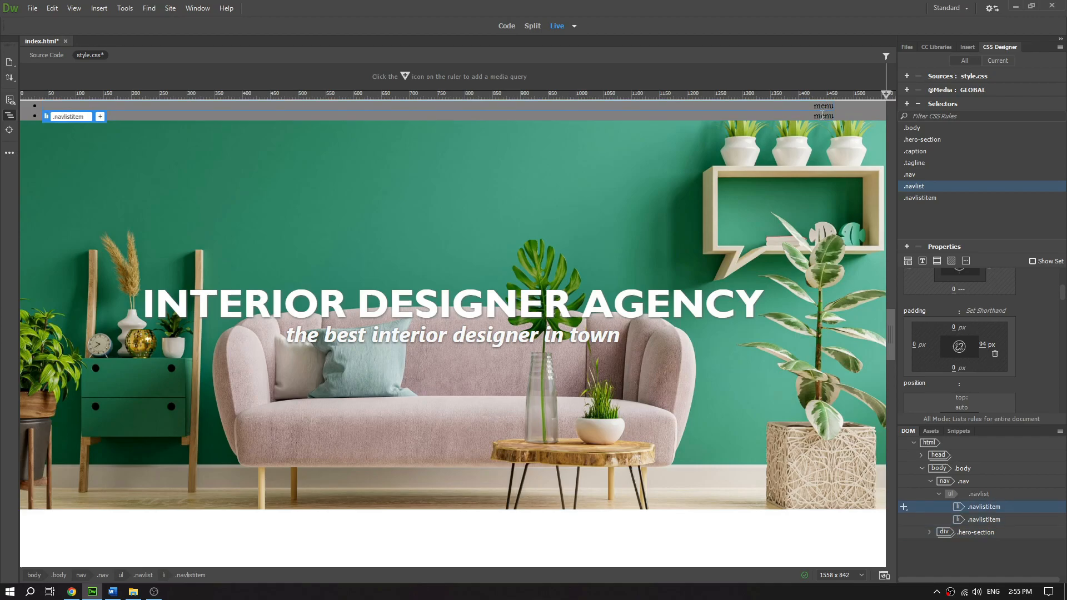
left_click(823, 115)
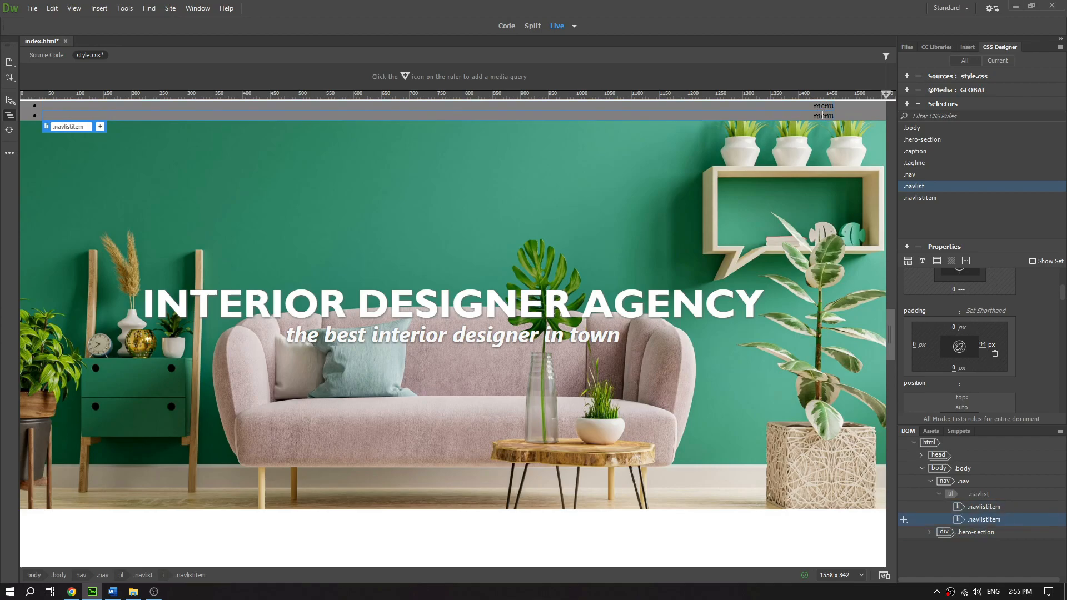
left_click(921, 198)
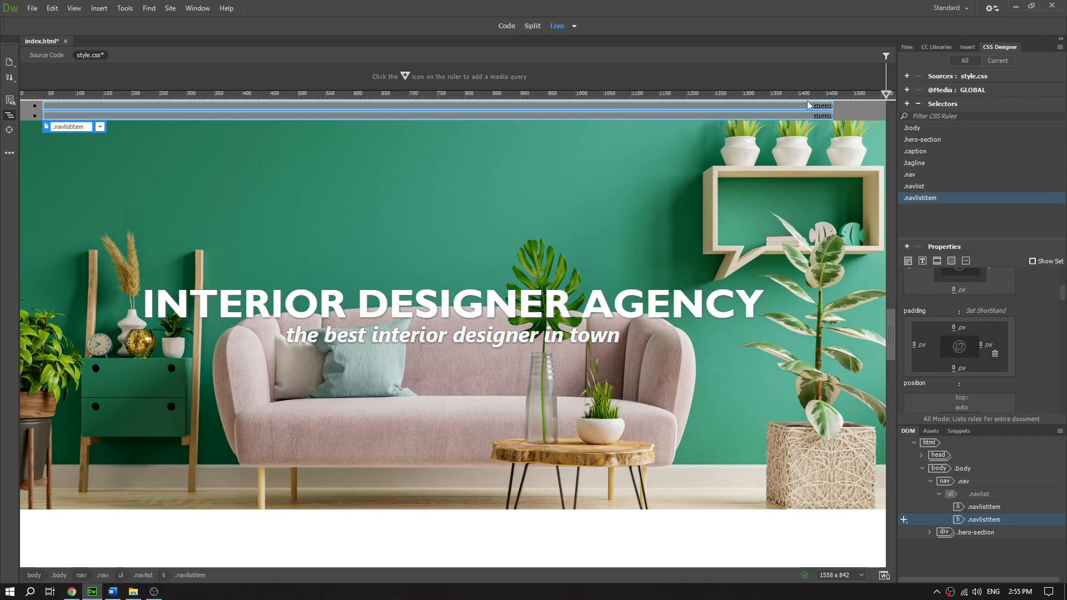
left_click(916, 188)
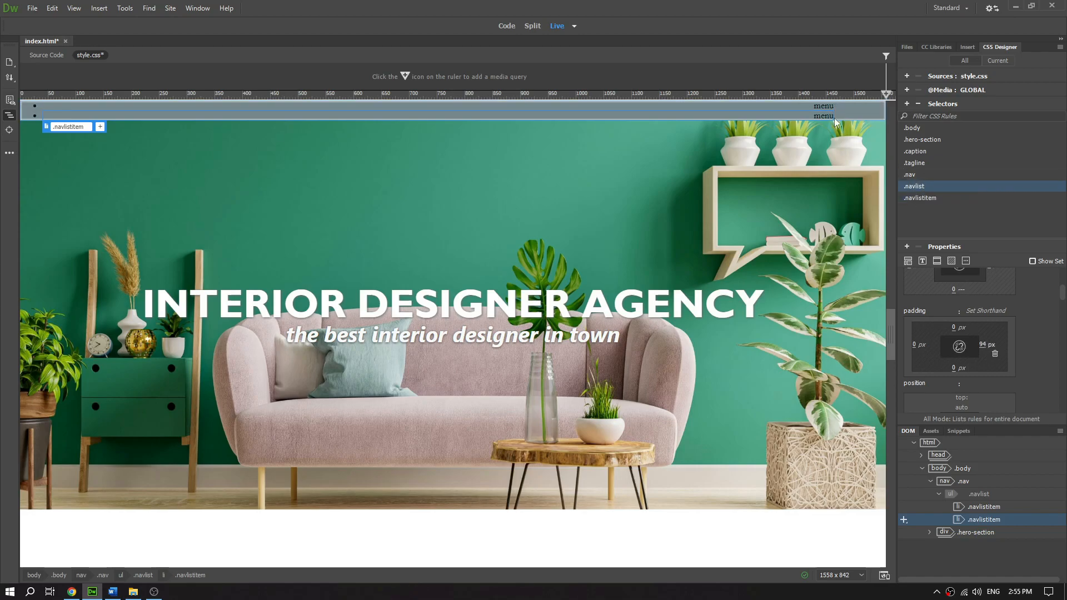
Set the display property of the .navlistitem rule to inline
left_click(920, 198)
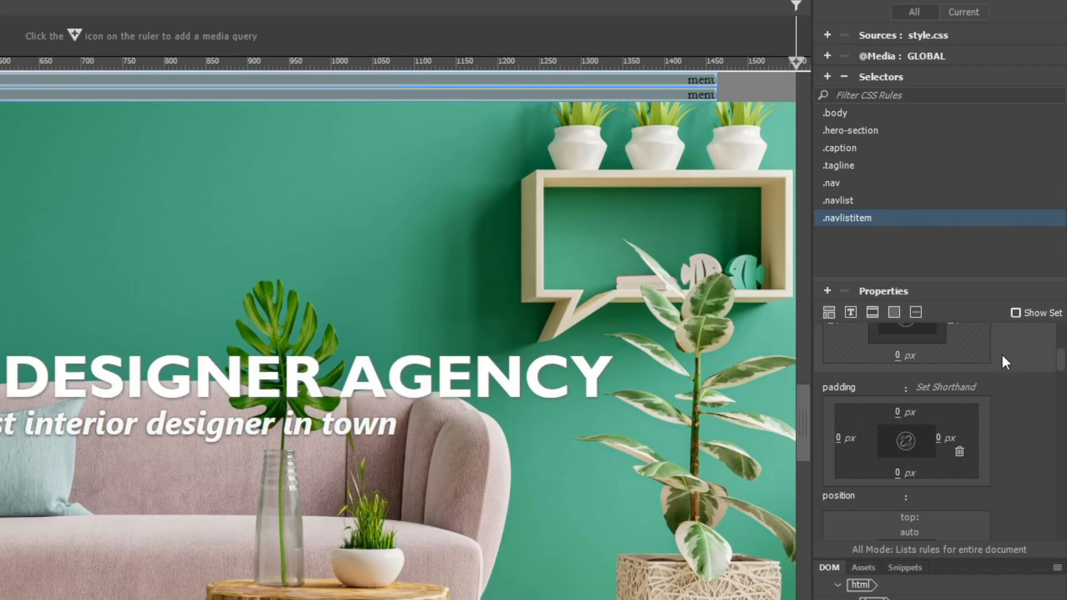
left_click(832, 317)
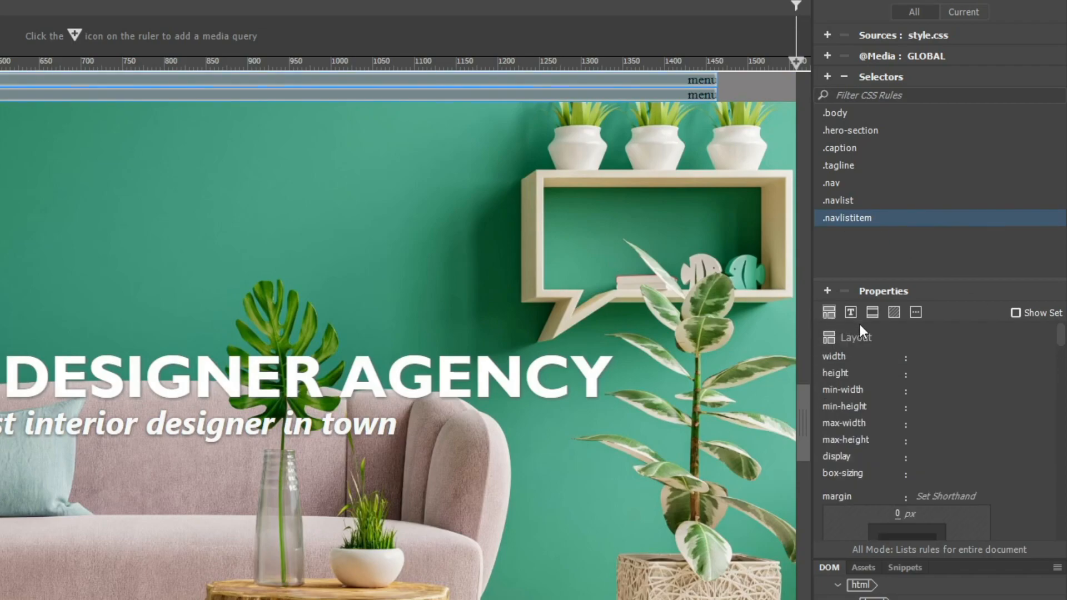
left_click(927, 459)
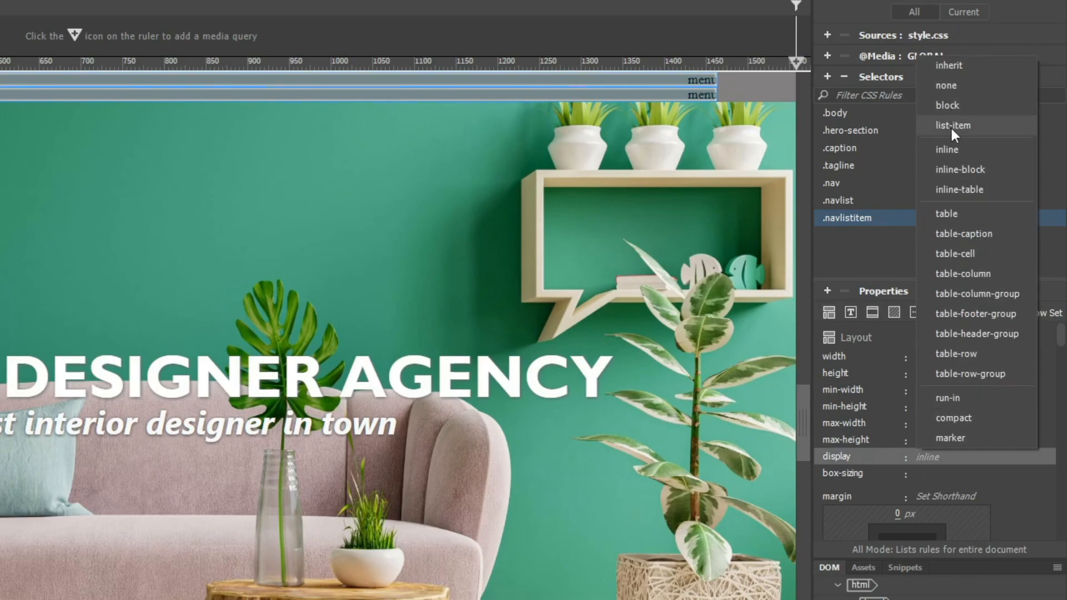
left_click(949, 149)
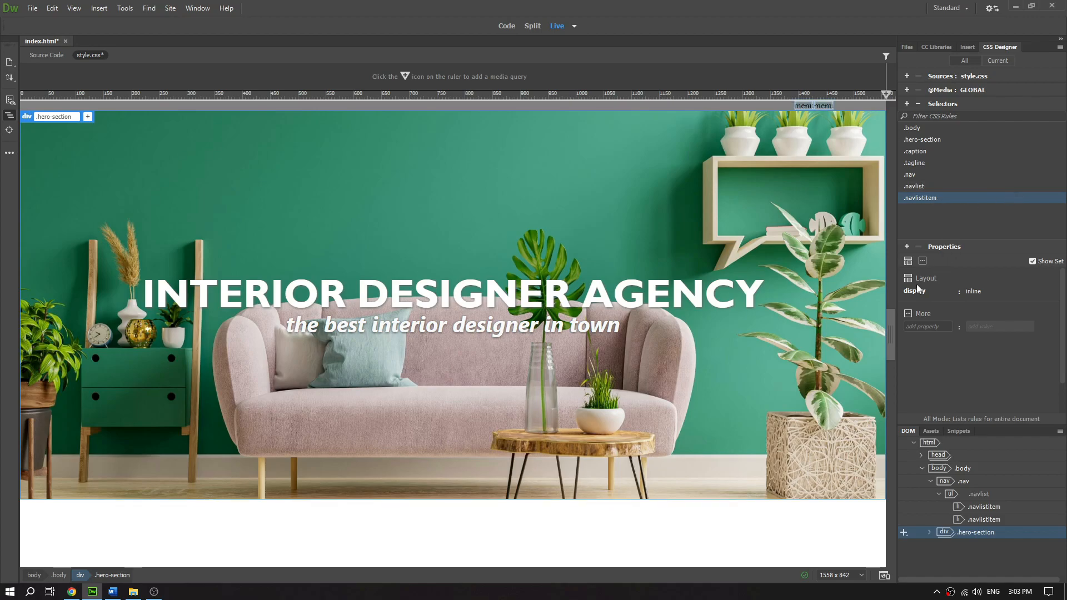
Show all properties of the .navlistitem rule and set its font family to the Segoe, Segoe UI, DejaVu Sans, Trebuchet MS, Verdana, sans-serif stack
left_click(1033, 261)
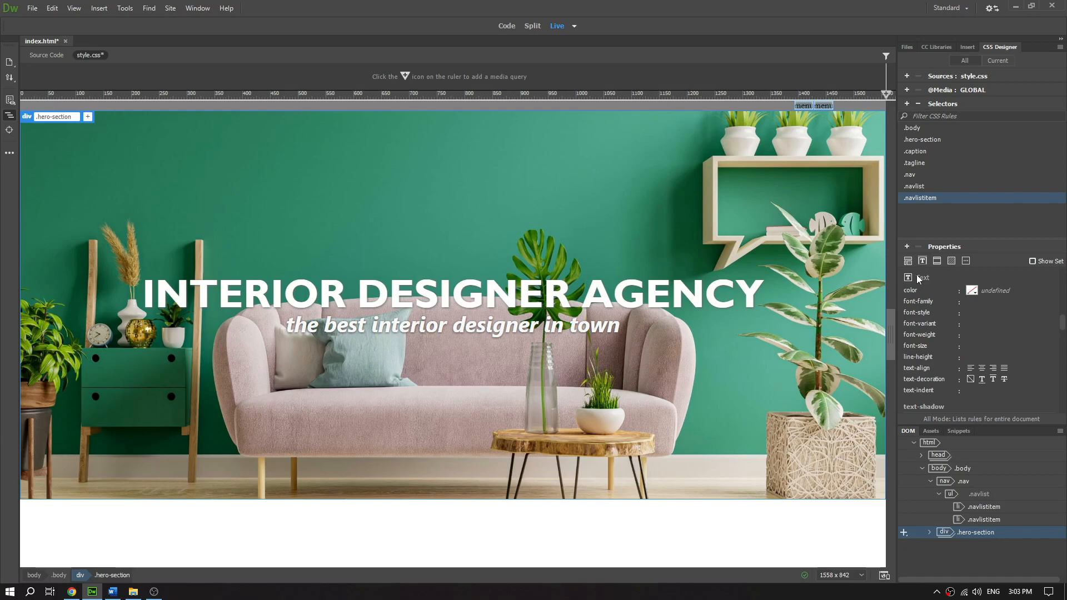
left_click(978, 302)
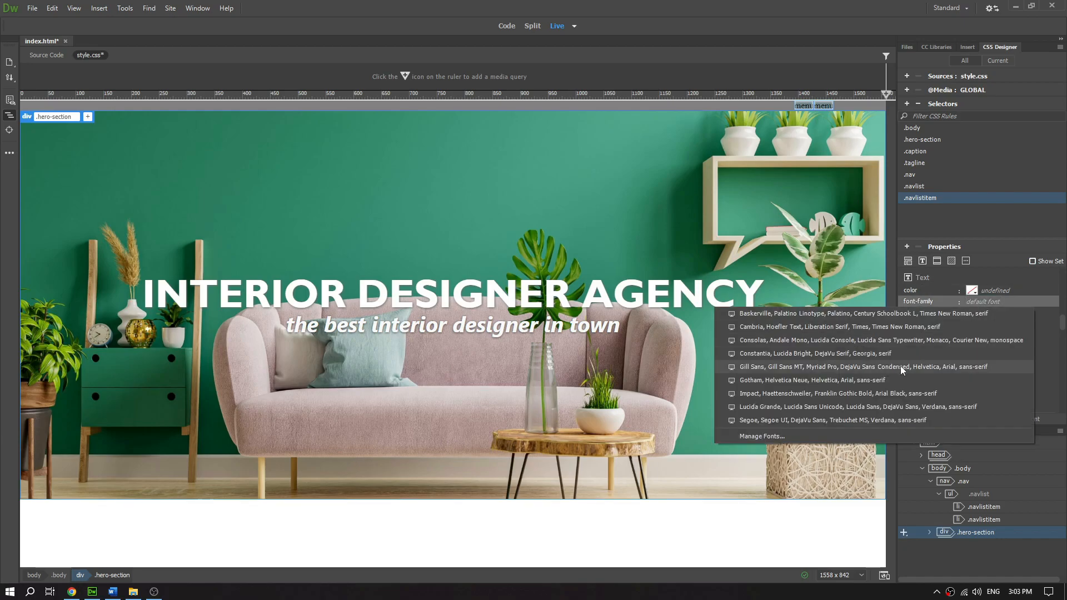
left_click(902, 420)
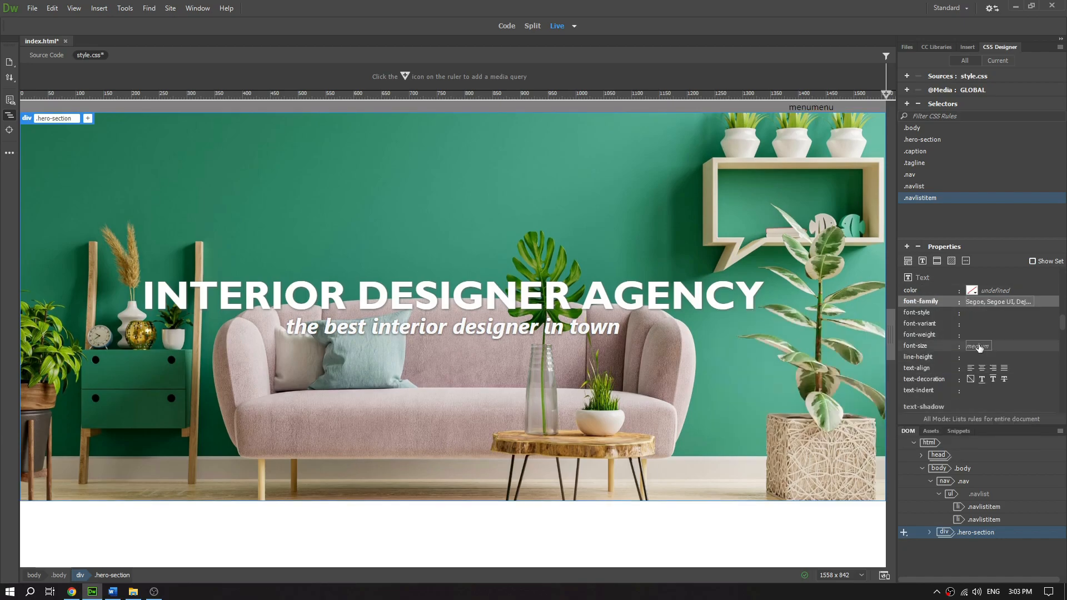
Set the text colour of the .navlistitem rule to white
left_click(971, 290)
left_click(886, 352)
left_click_drag(886, 352, 880, 338)
key("Return")
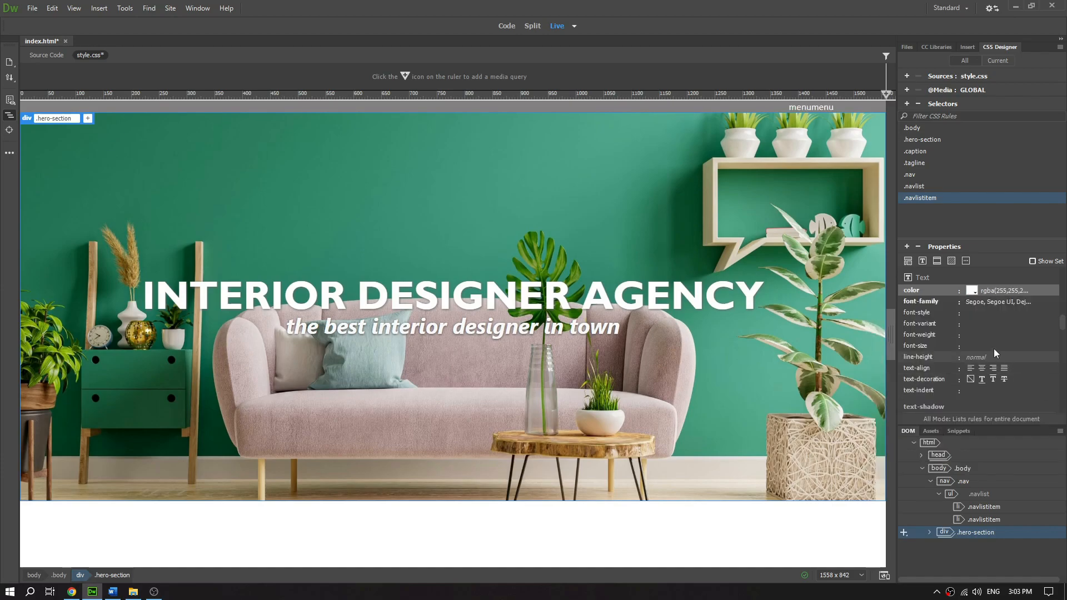
Set the font weight of the .navlistitem rule to bold and its text transform to uppercase
left_click(972, 335)
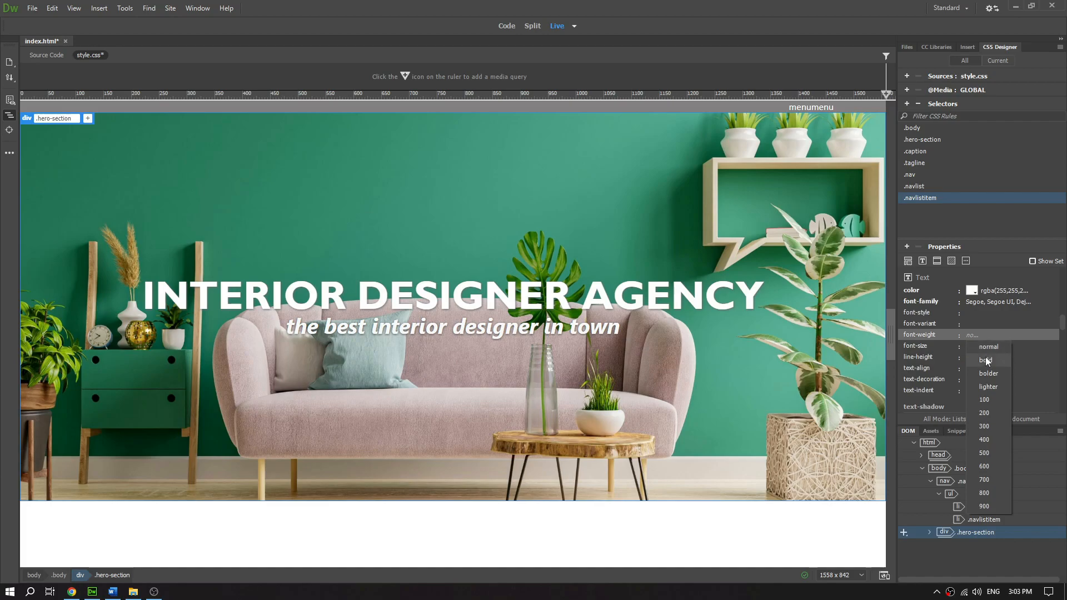
left_click(986, 360)
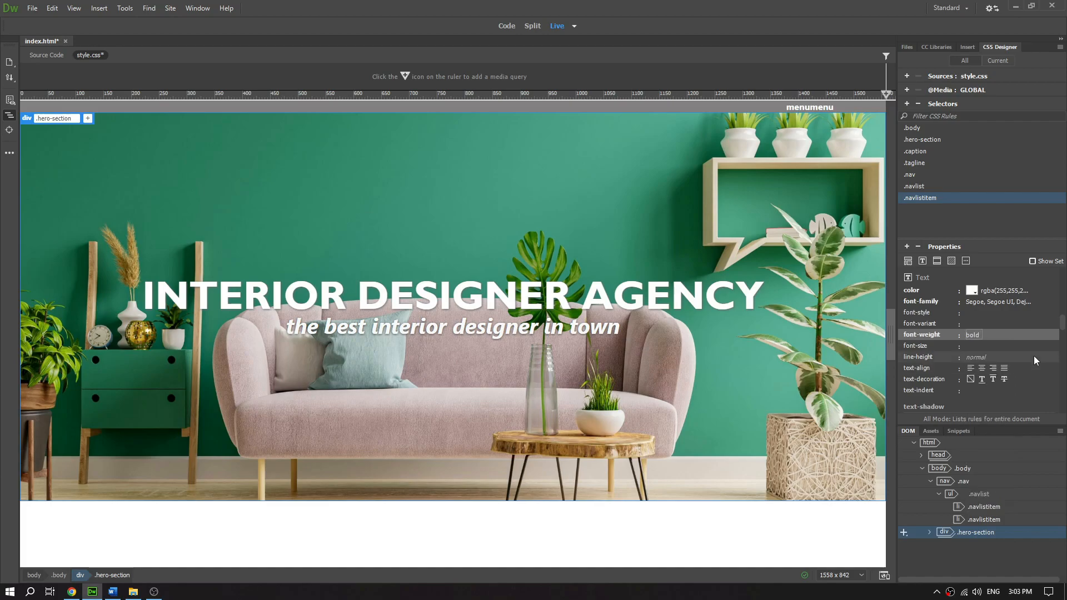
scroll(1062, 341, "down", 3)
scroll(1063, 341, "up", 1)
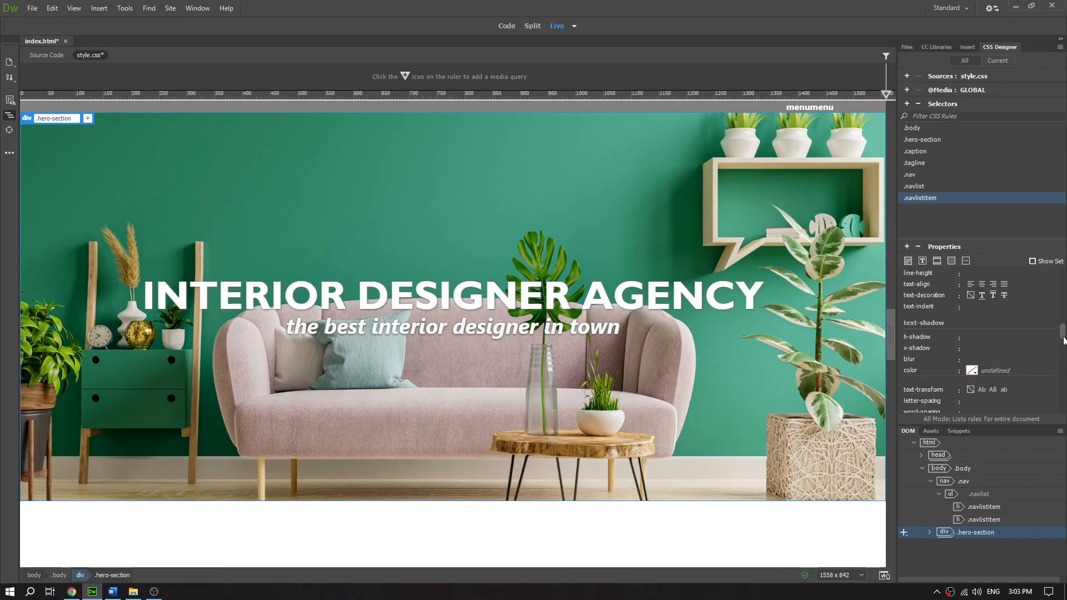
left_click(993, 390)
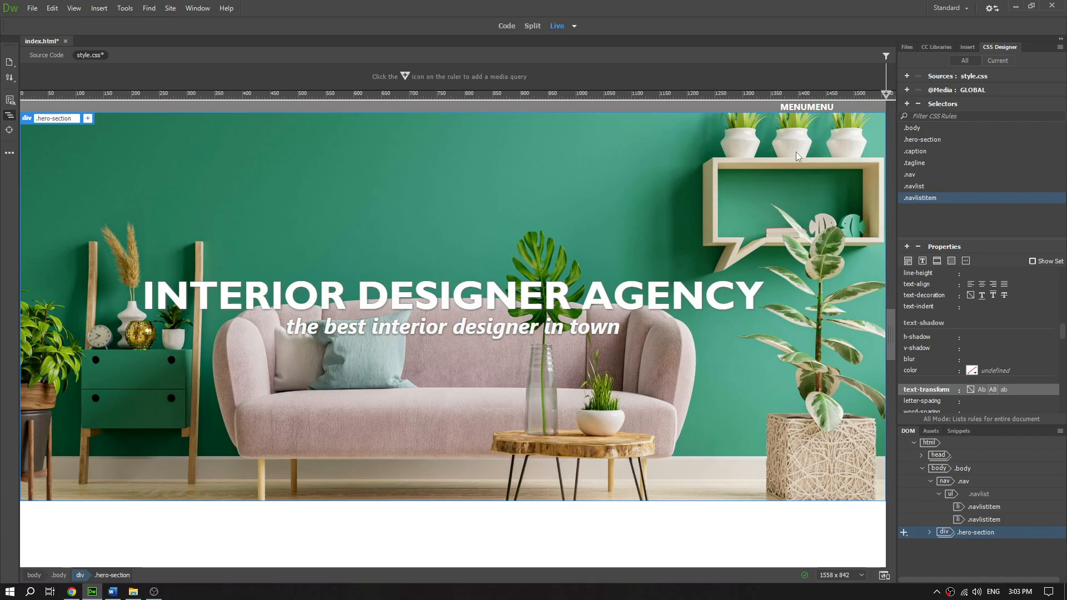
Link the text of the first MENU item in the navigation bar to the placeholder #
left_click(794, 107)
left_click(825, 107)
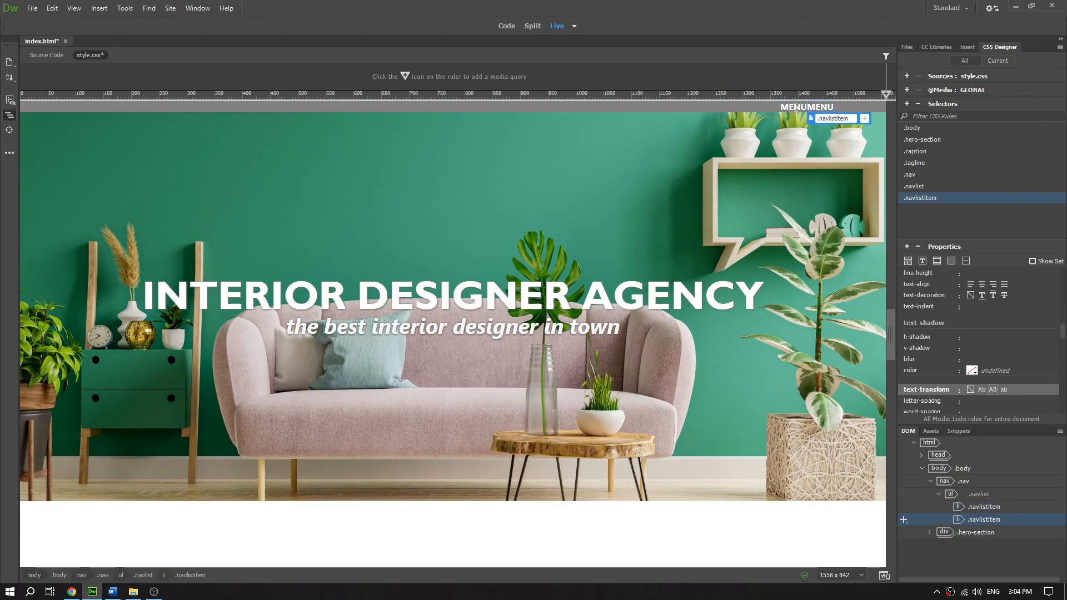
left_click(796, 107)
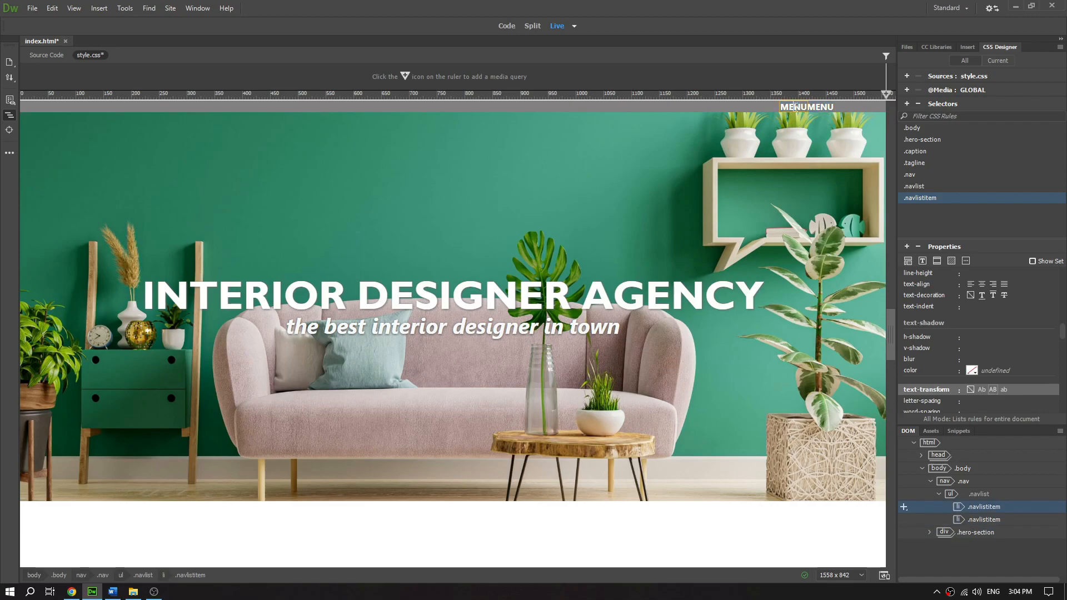
left_click(797, 107)
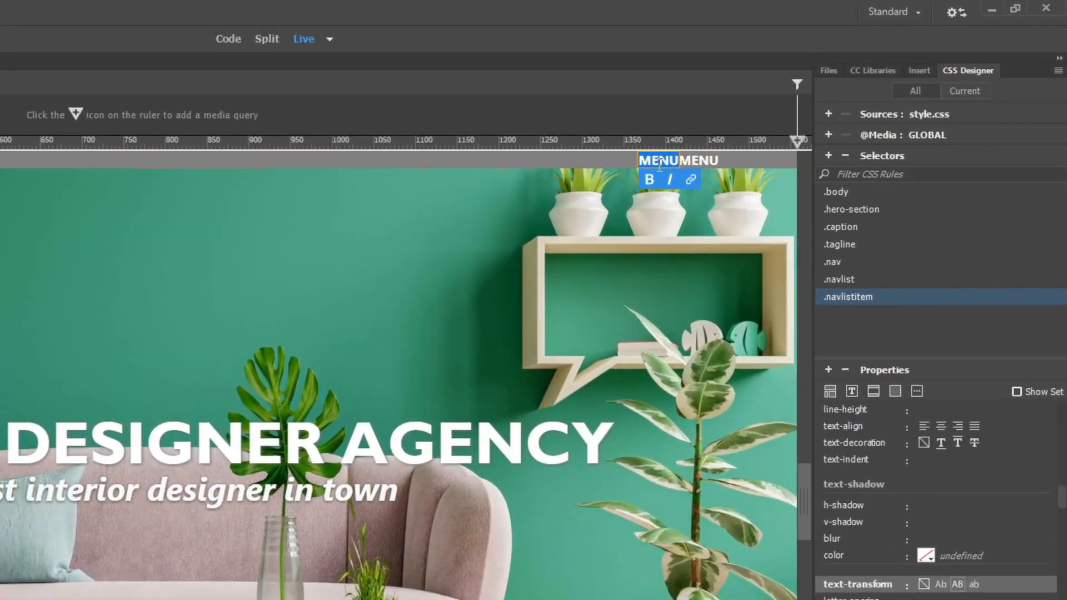
left_click(691, 180)
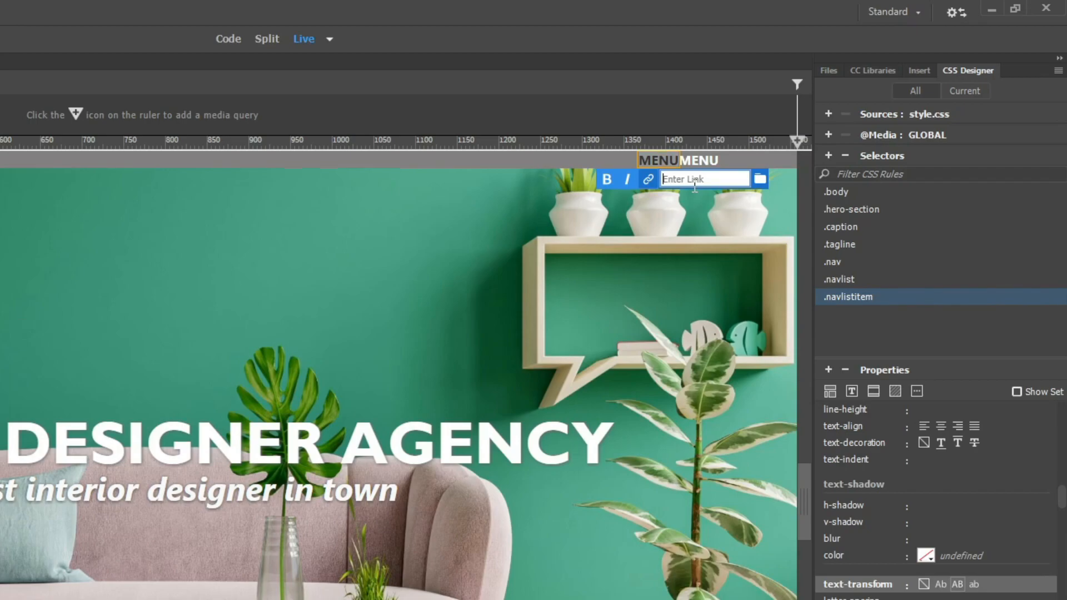
type("#")
key("Return")
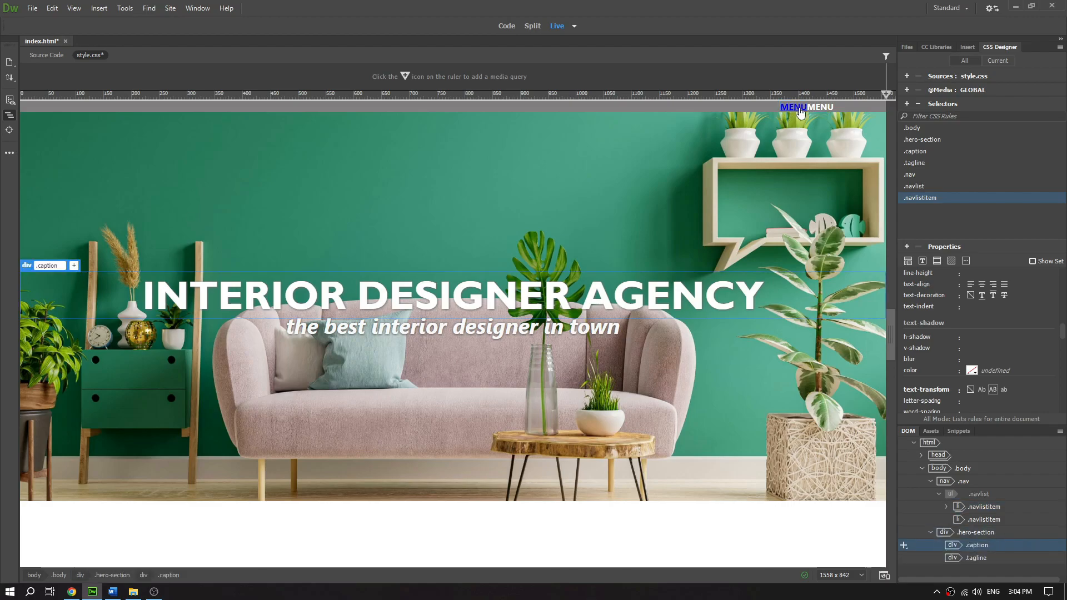
Link the text of the second MENU item in the navigation bar to the placeholder #
left_click(820, 109)
left_click(820, 108)
double_click(820, 107)
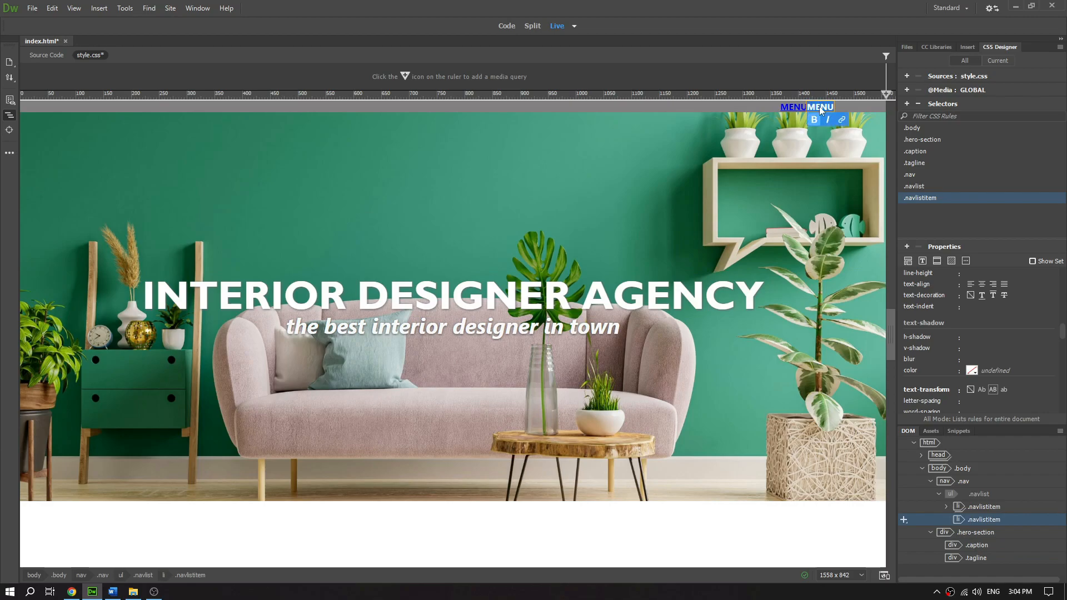
left_click(842, 119)
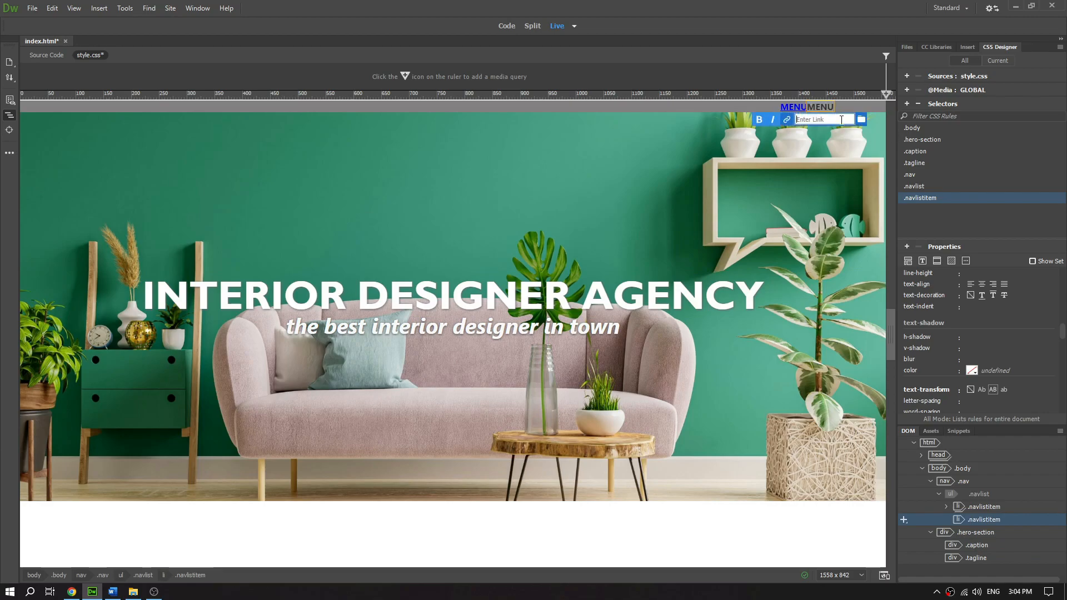
type("#")
key("Return")
left_click(819, 154)
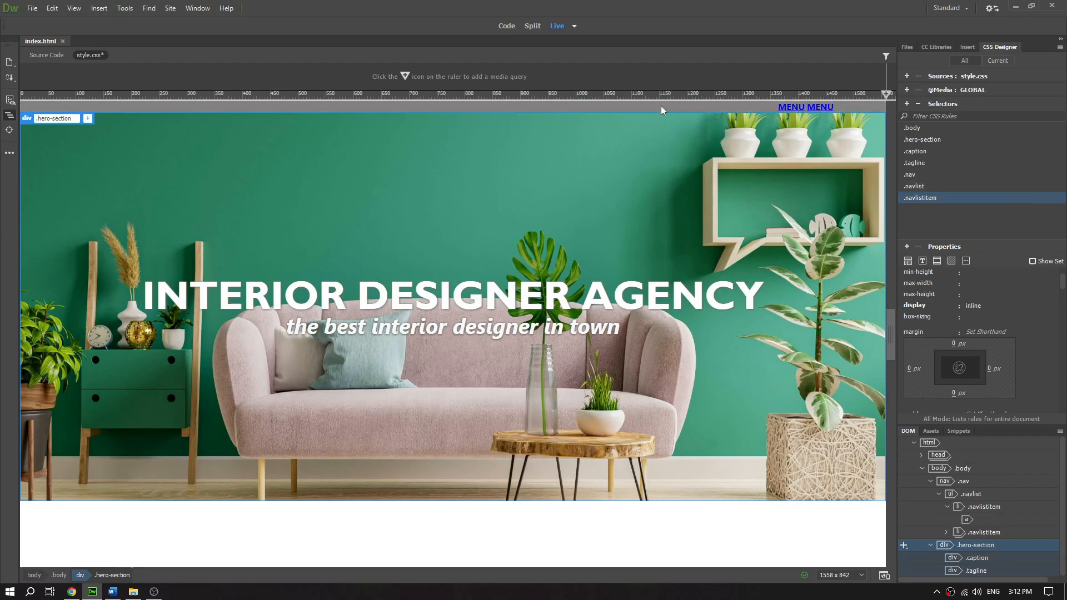
Set the top and bottom padding of the .navlist rule to 12 px each
left_click(919, 177)
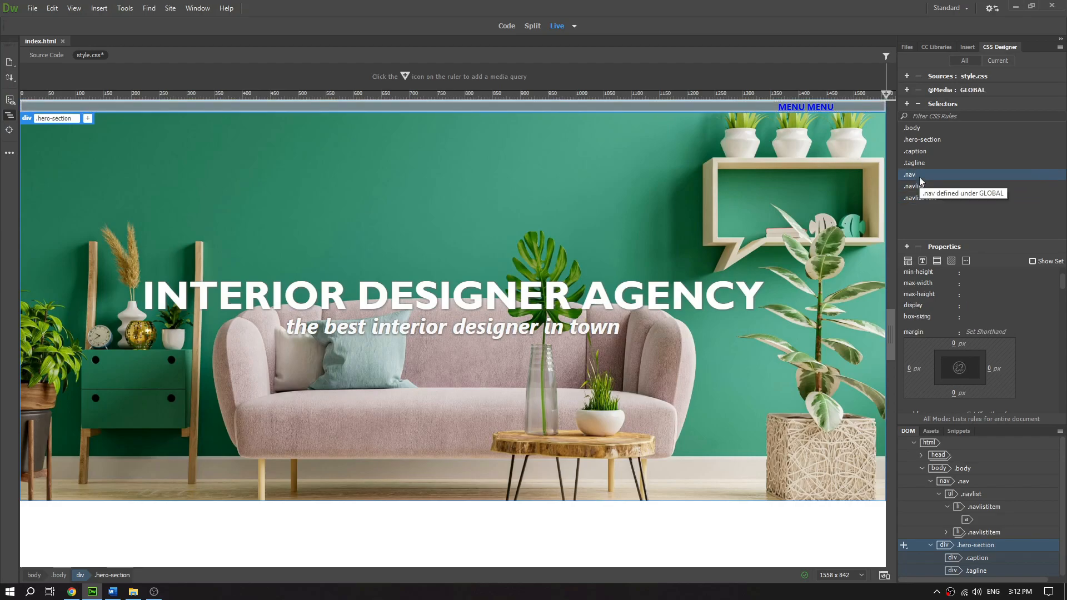
left_click(920, 188)
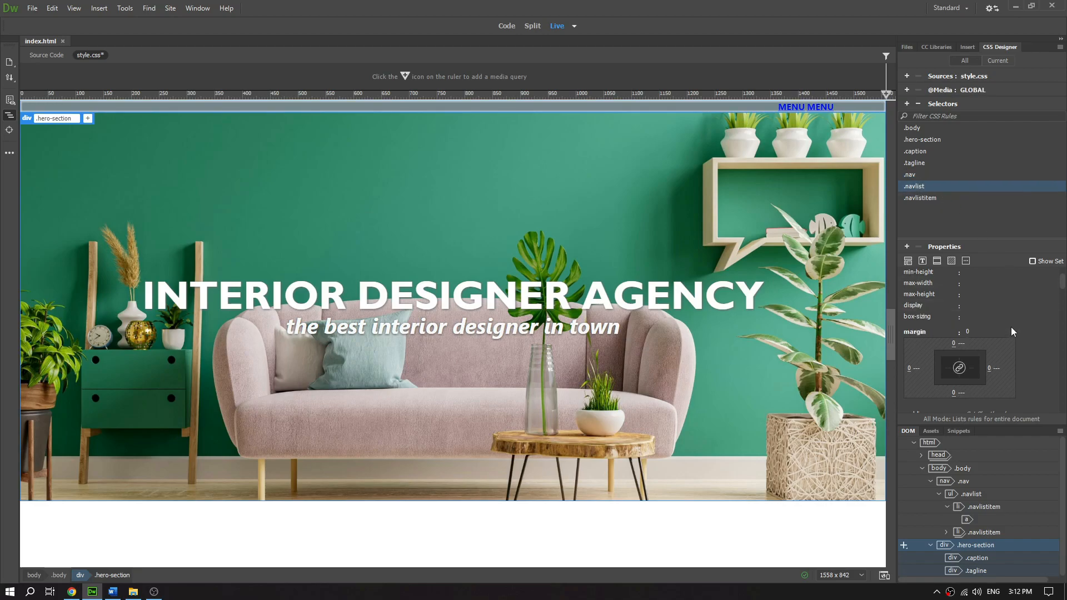
left_click_drag(1062, 285, 1062, 299)
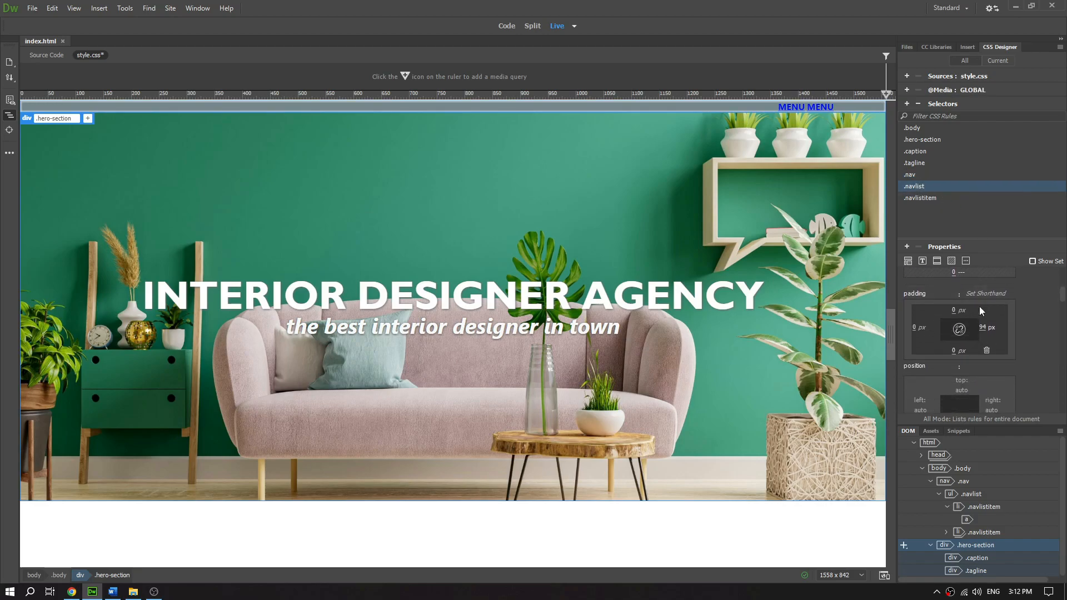
left_click(959, 310)
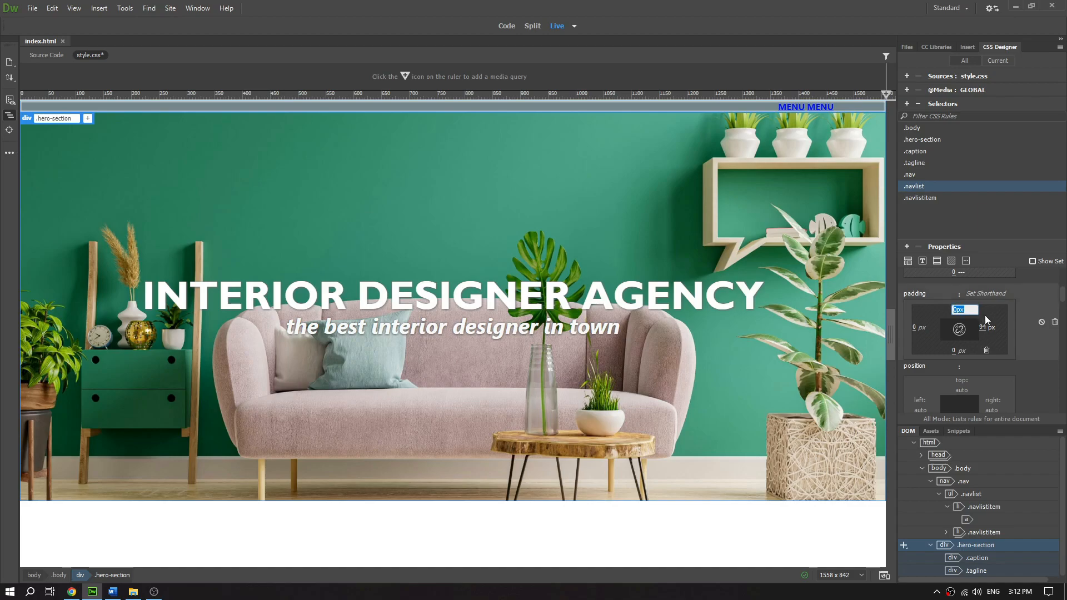
type("12")
key("Return")
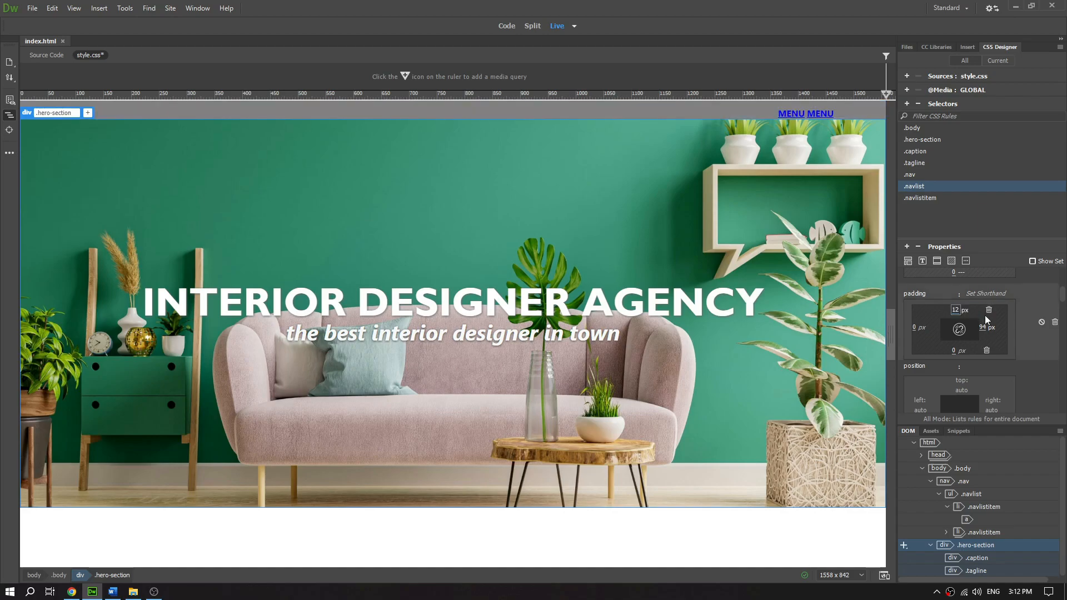
left_click(953, 350)
type("12")
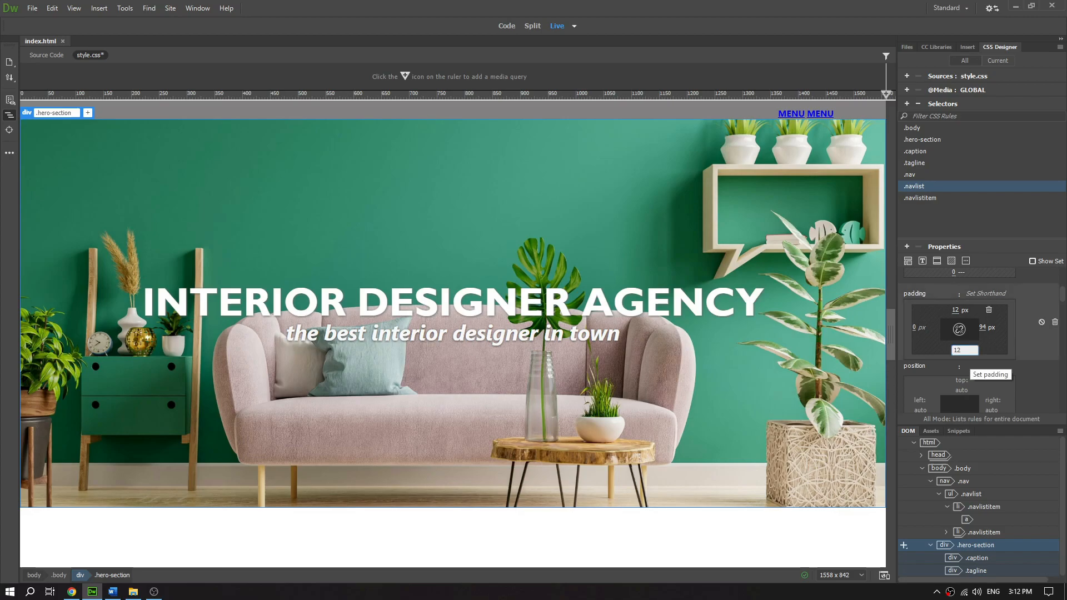
key("Return")
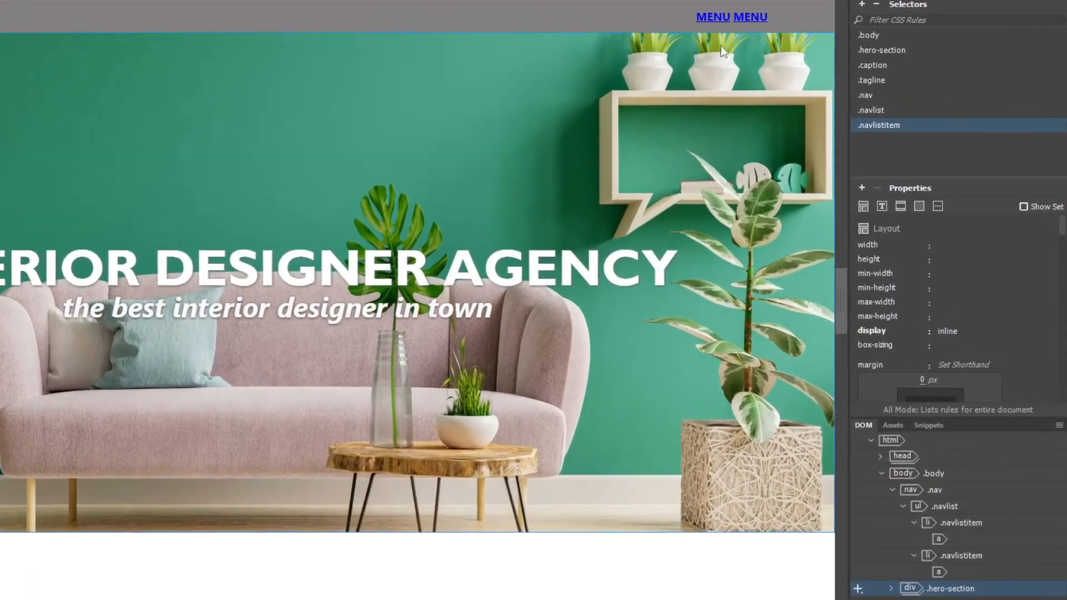
Add the CSS selector .navlist .navlistitem a for the link elements inside the menu list items
left_click(711, 17)
left_click(744, 15)
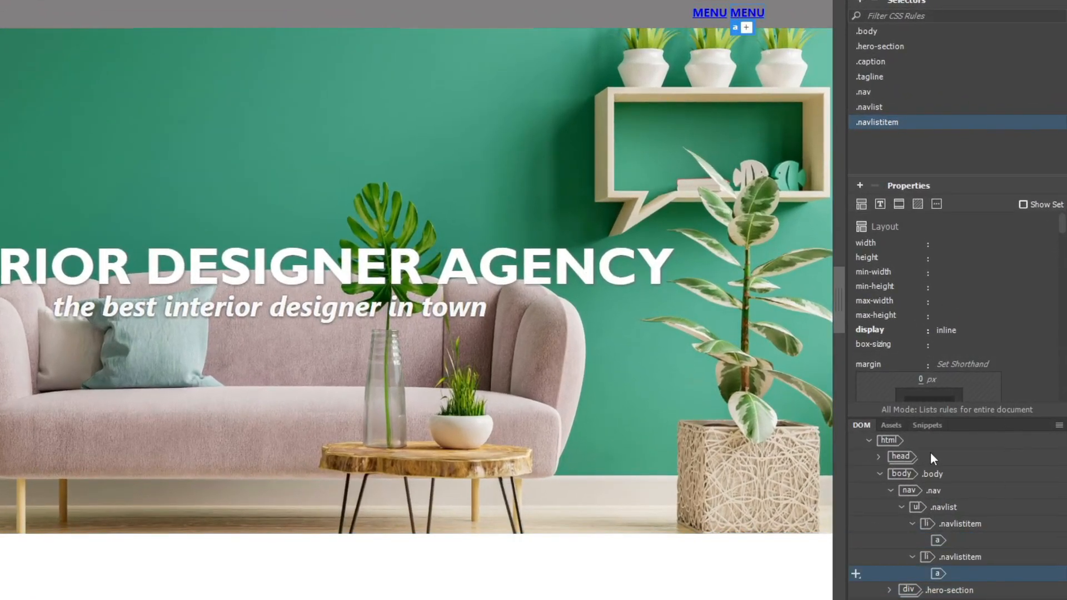
left_click(939, 540)
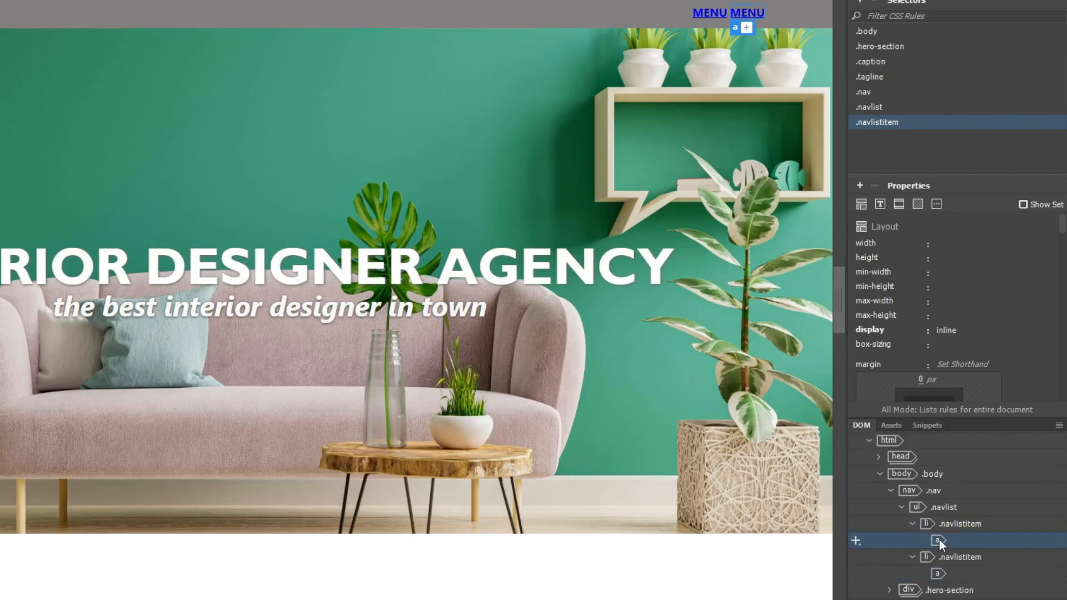
left_click(939, 574)
left_click(944, 540)
left_click(940, 574)
left_click(937, 542)
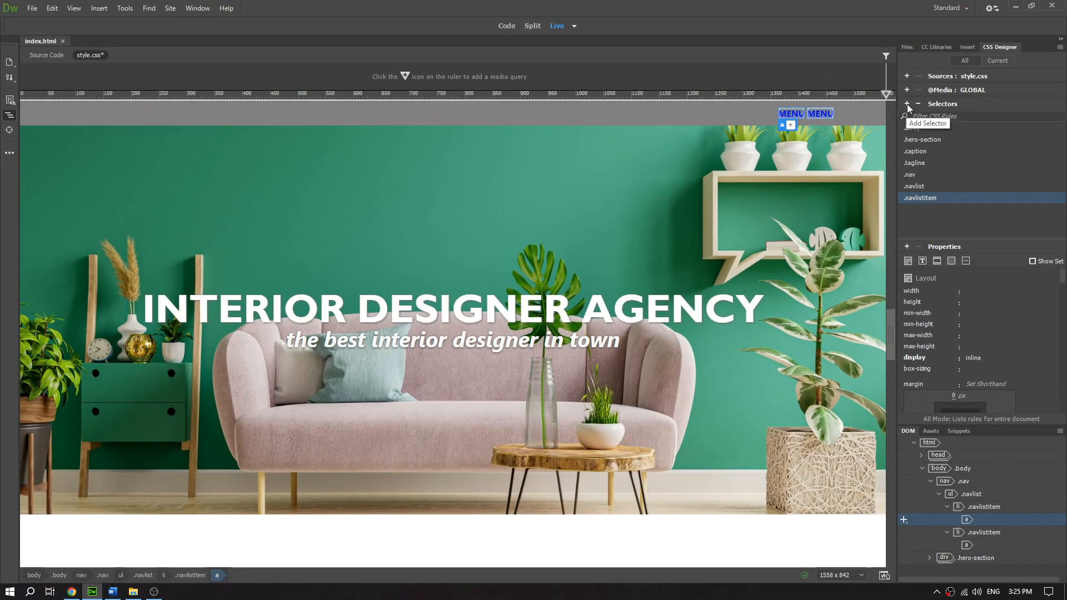
left_click(907, 104)
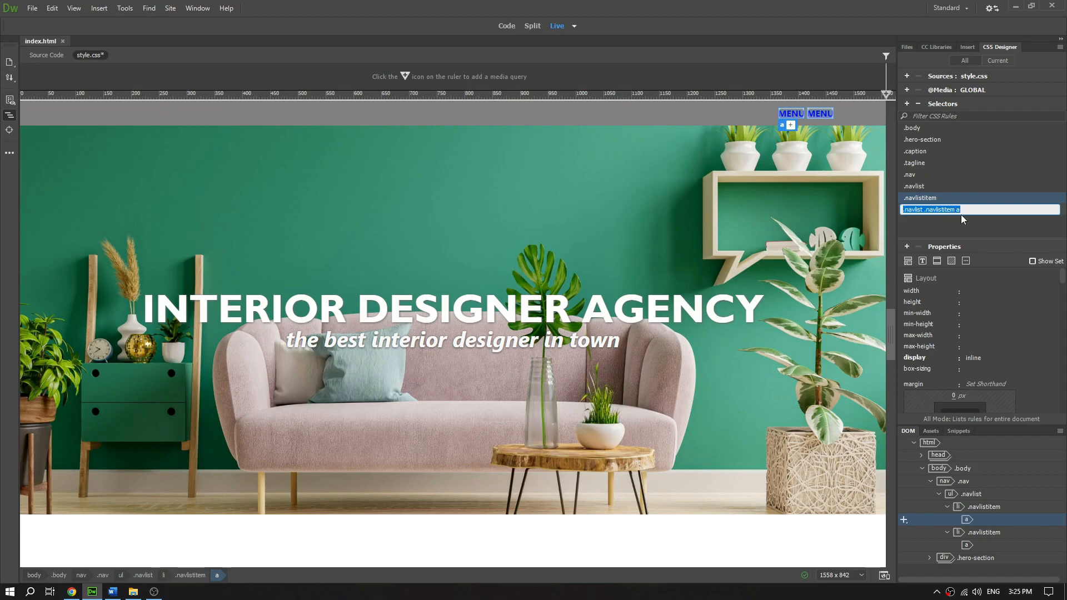
key("Return")
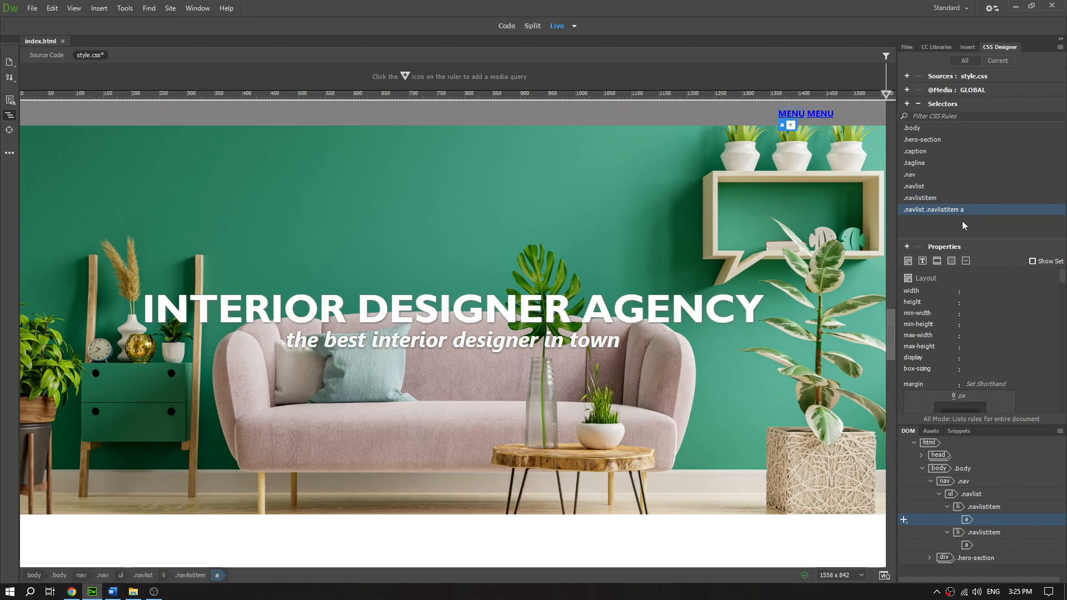
Give the .navlist .navlistitem a rule a near-white text colour and set its text decoration to none
left_click(922, 261)
left_click(971, 290)
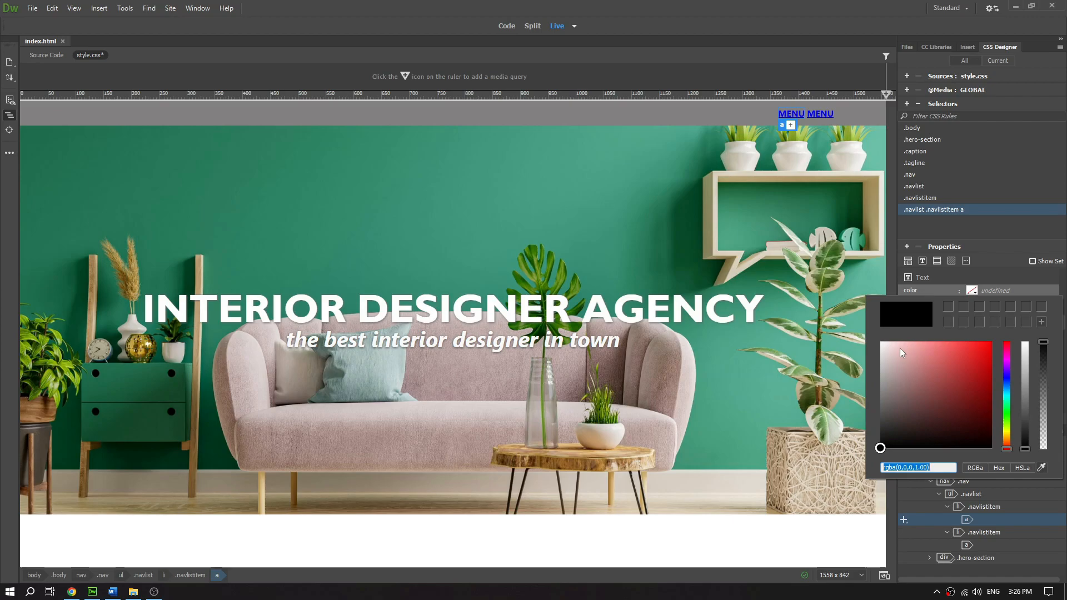
left_click(880, 345)
key("Return")
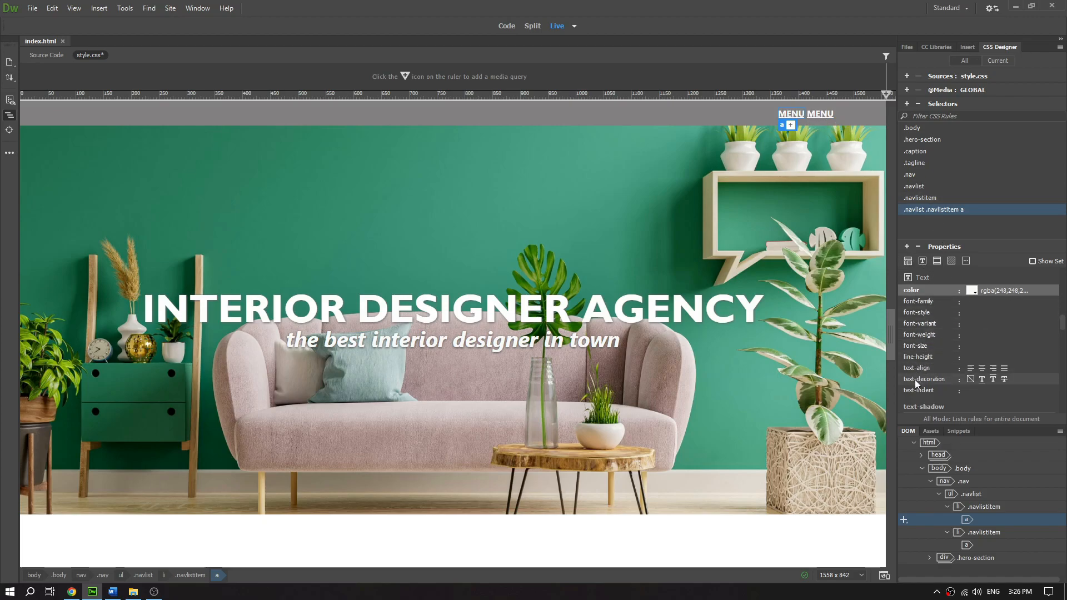
left_click(970, 381)
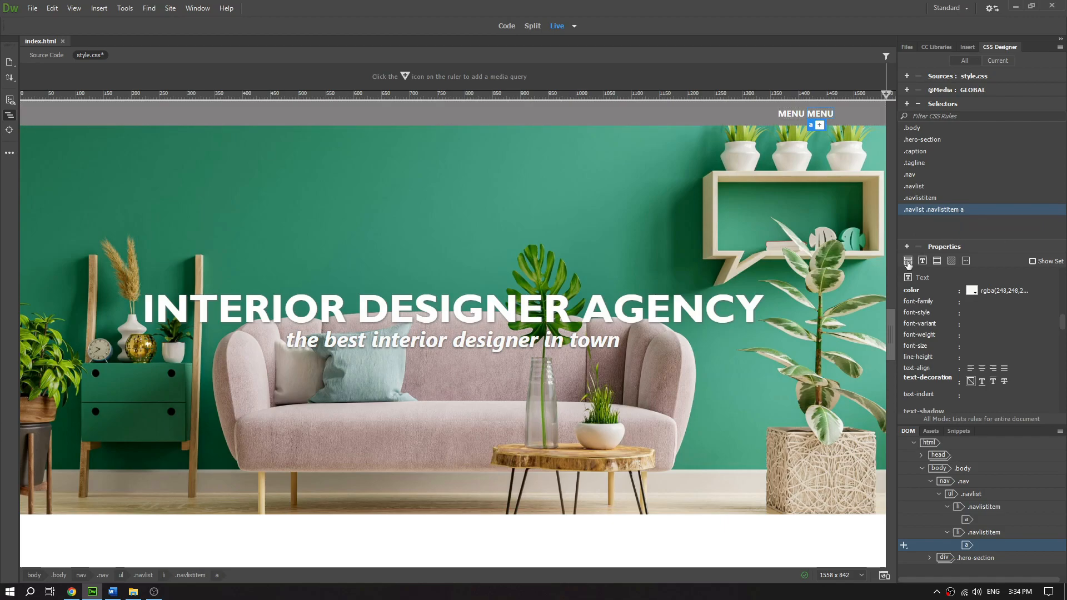
Set the left and right padding of the .navlist .navlistitem a rule to 12 px each
left_click(908, 263)
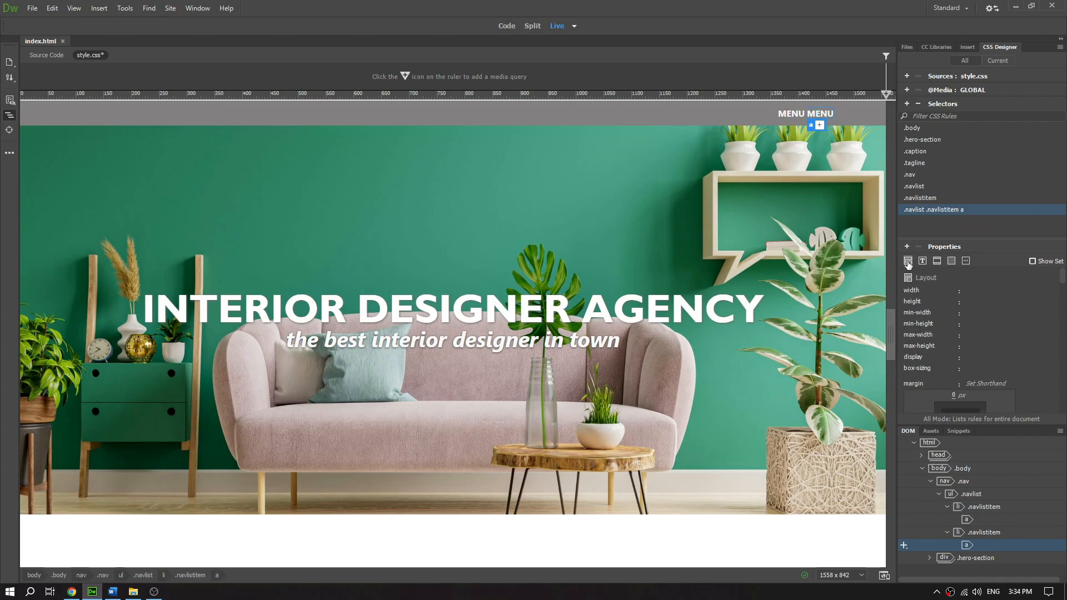
left_click_drag(1062, 270, 1063, 299)
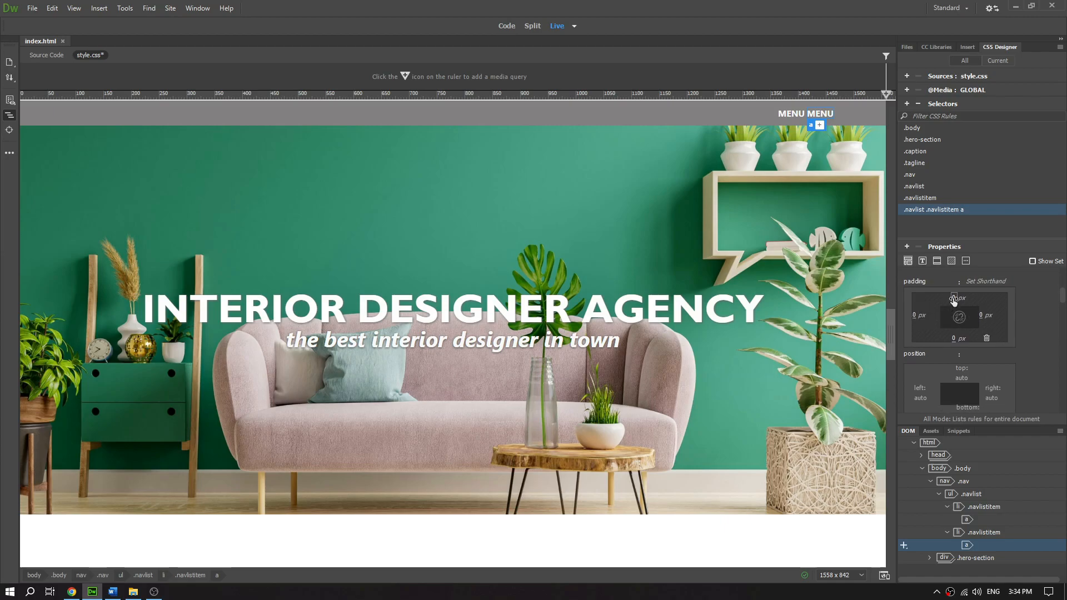
left_click(915, 315)
type("12")
left_click(982, 316)
type("12")
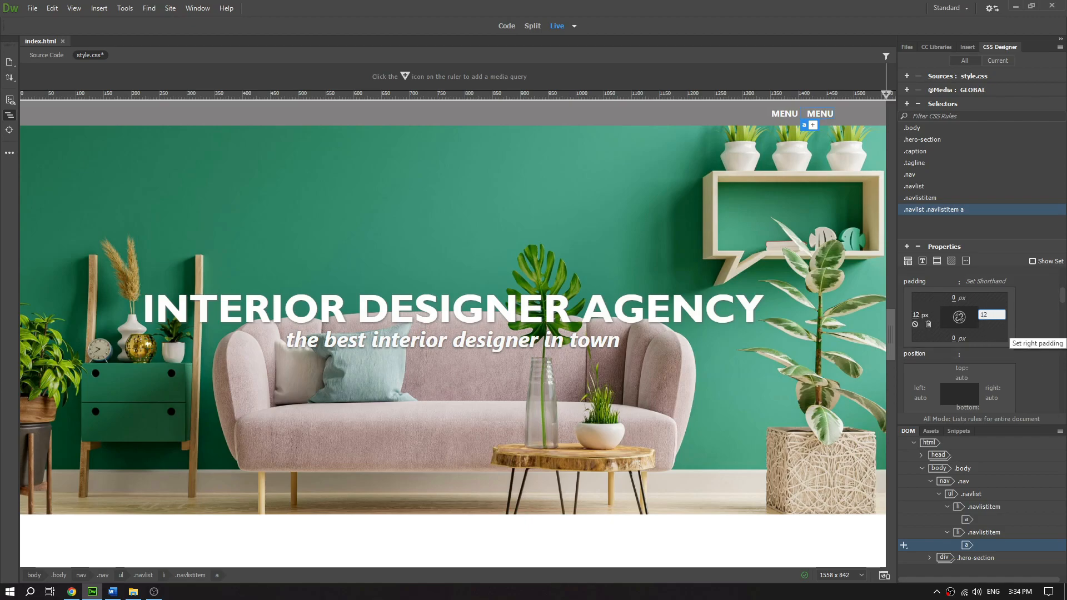
key("Return")
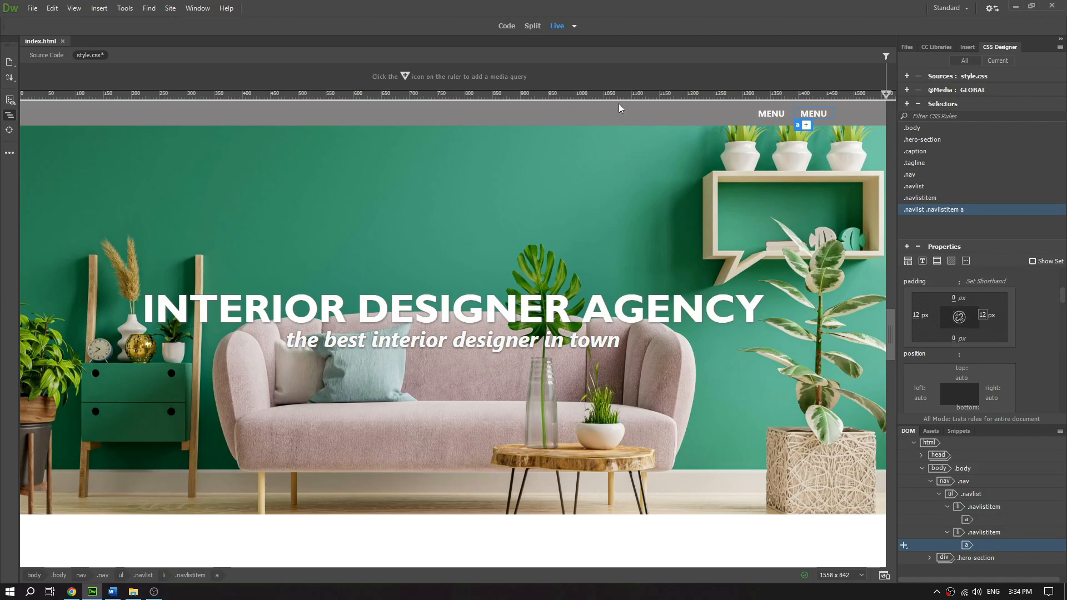
Set the top and bottom padding of the .navlist .navlistitem a rule to 12 px each
left_click(954, 298)
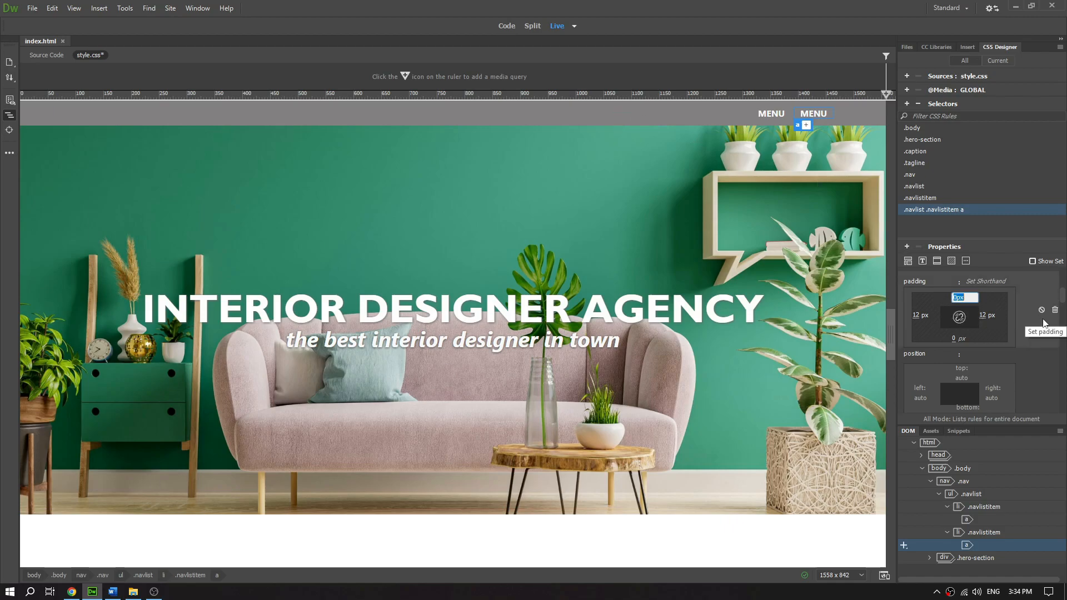
type("12")
key("Return")
left_click(954, 337)
type("12")
key("Return")
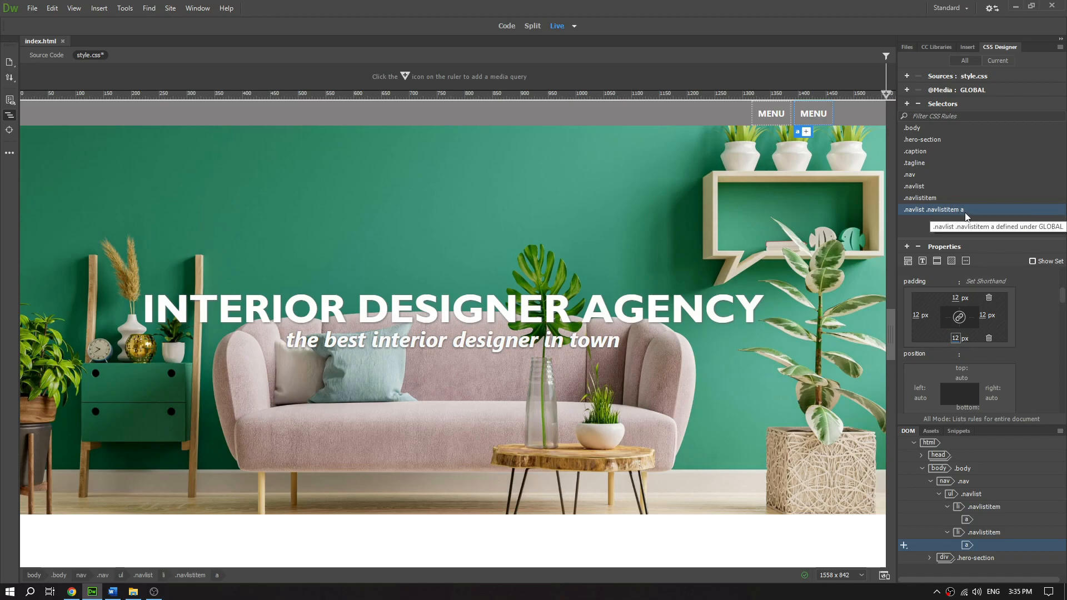
left_click(967, 519)
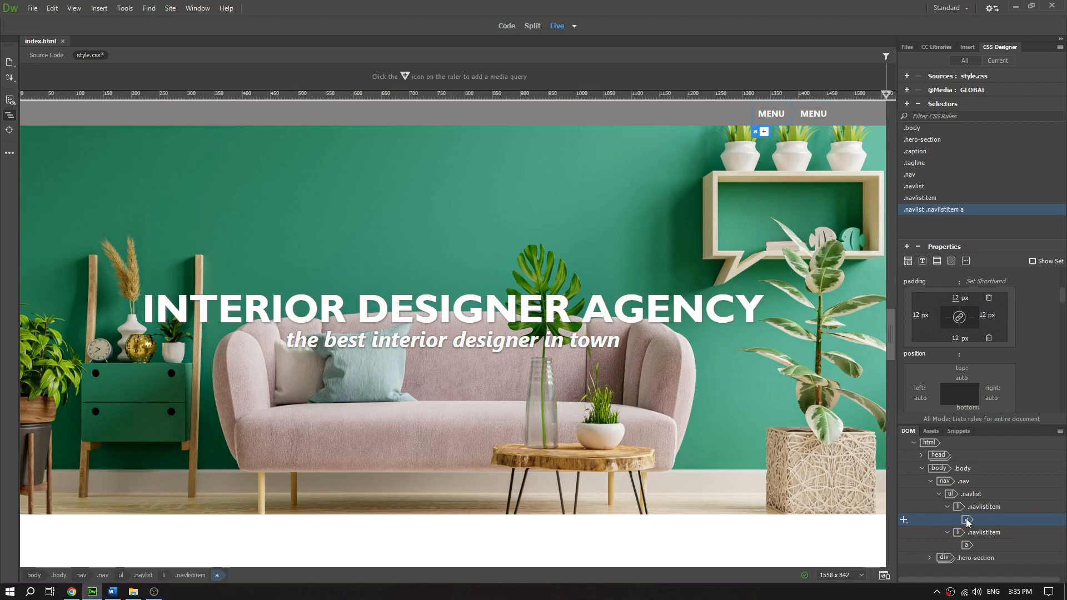
left_click(968, 545)
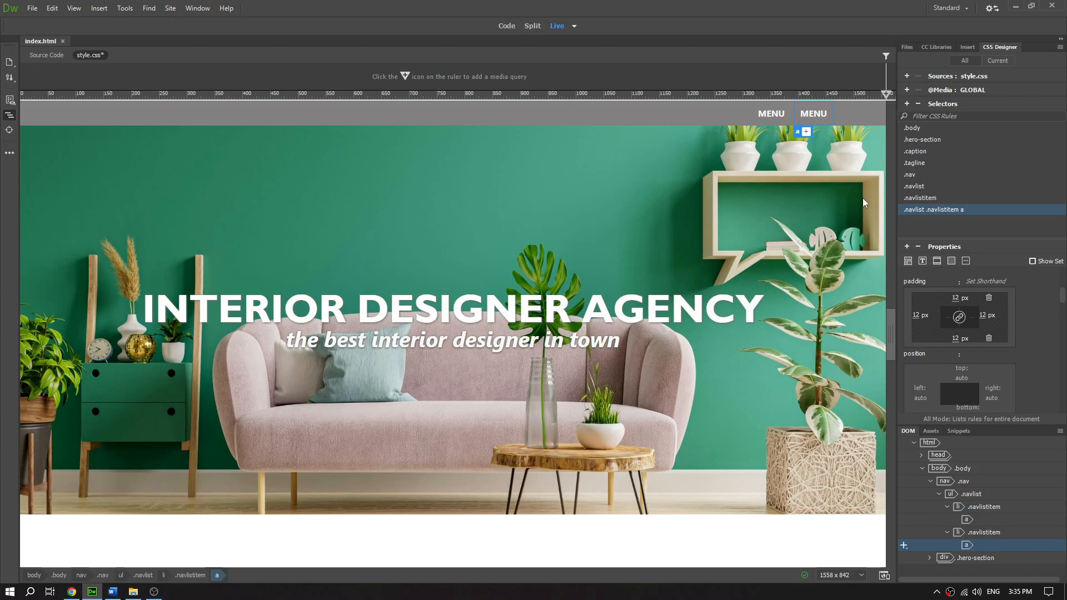
left_click(771, 114)
left_click(806, 115)
left_click(712, 182)
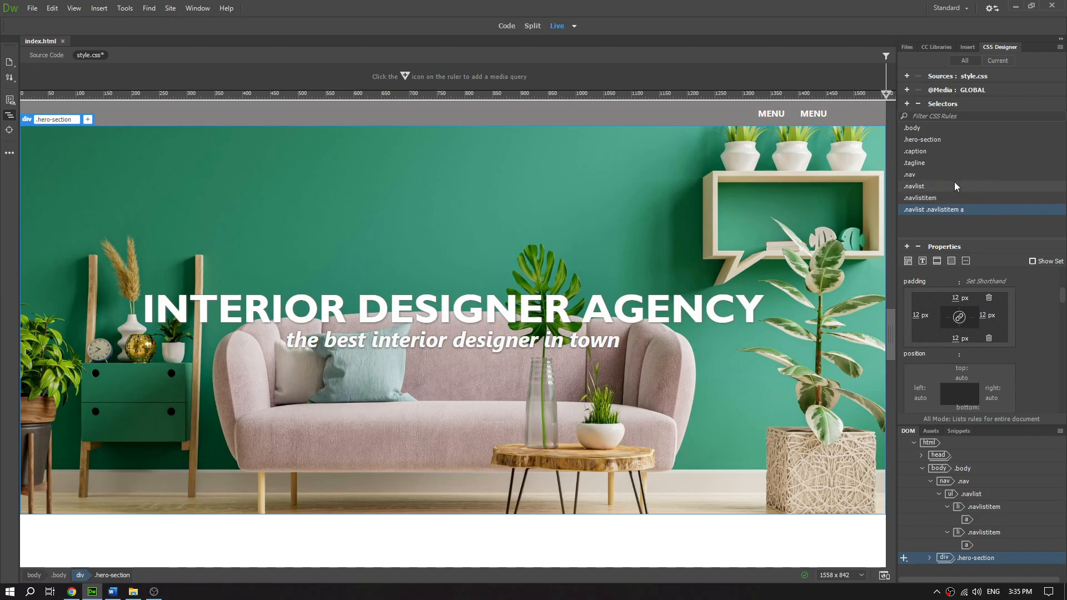
left_click(928, 175)
left_click(934, 209)
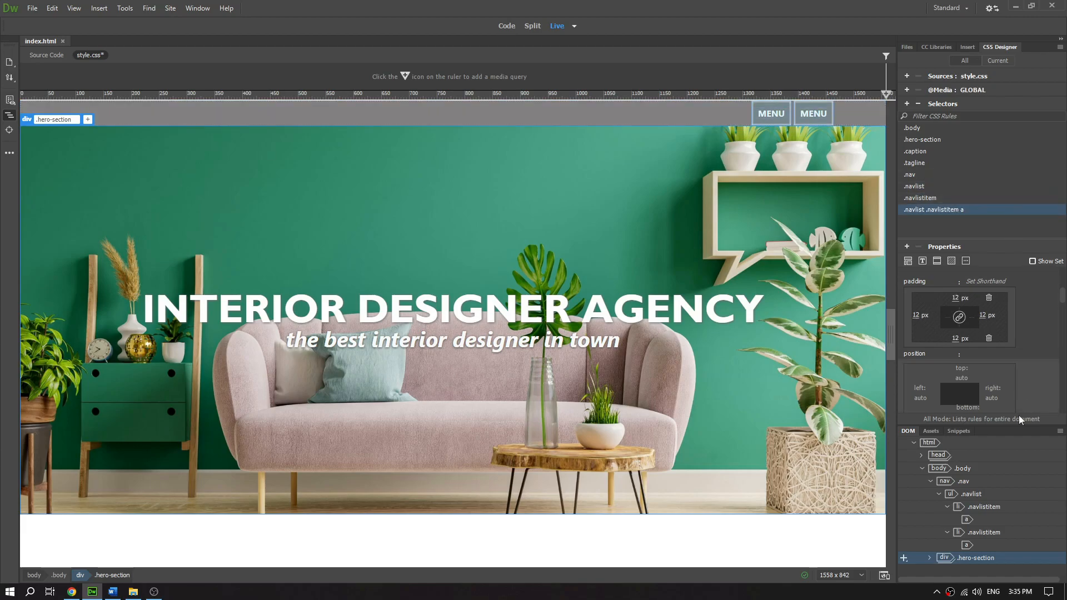
Add the CSS selector .navlist .navlistitem a:hover for the hover state of the menu links
left_click(972, 521)
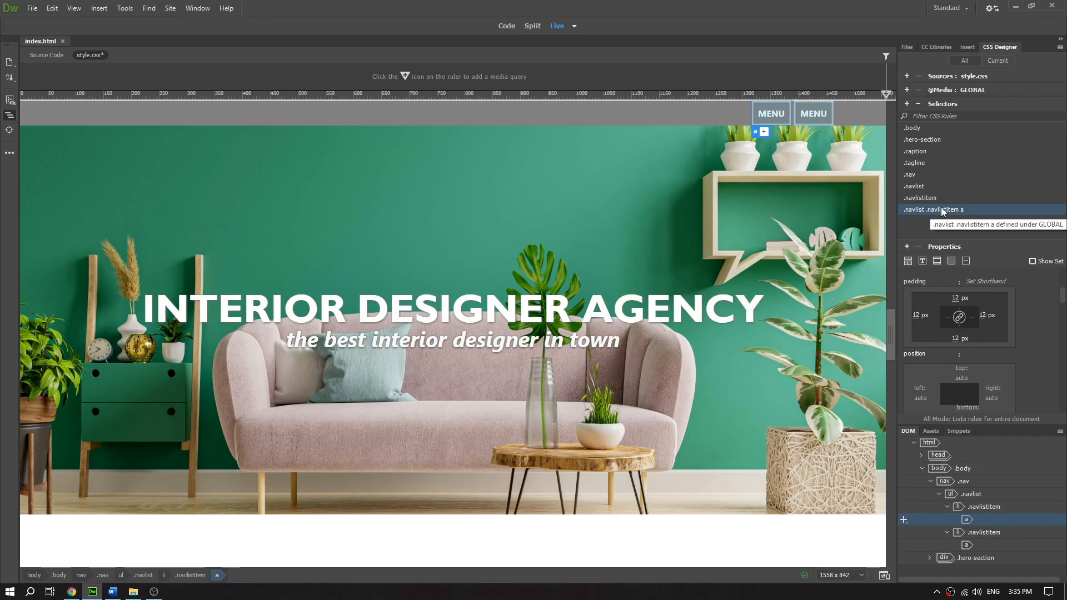
left_click(906, 105)
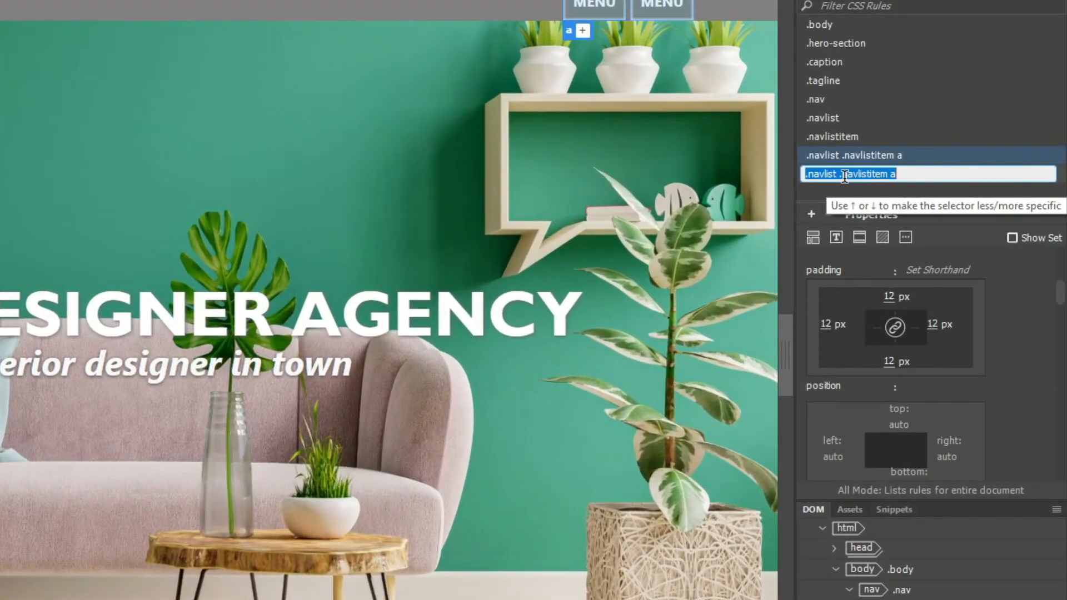
left_click(896, 174)
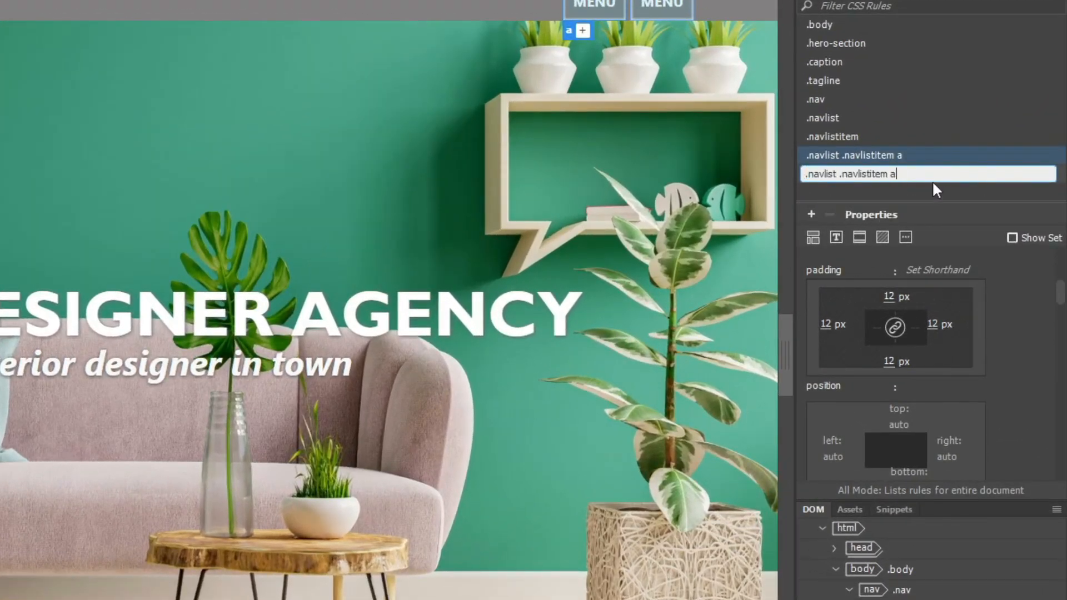
type(":")
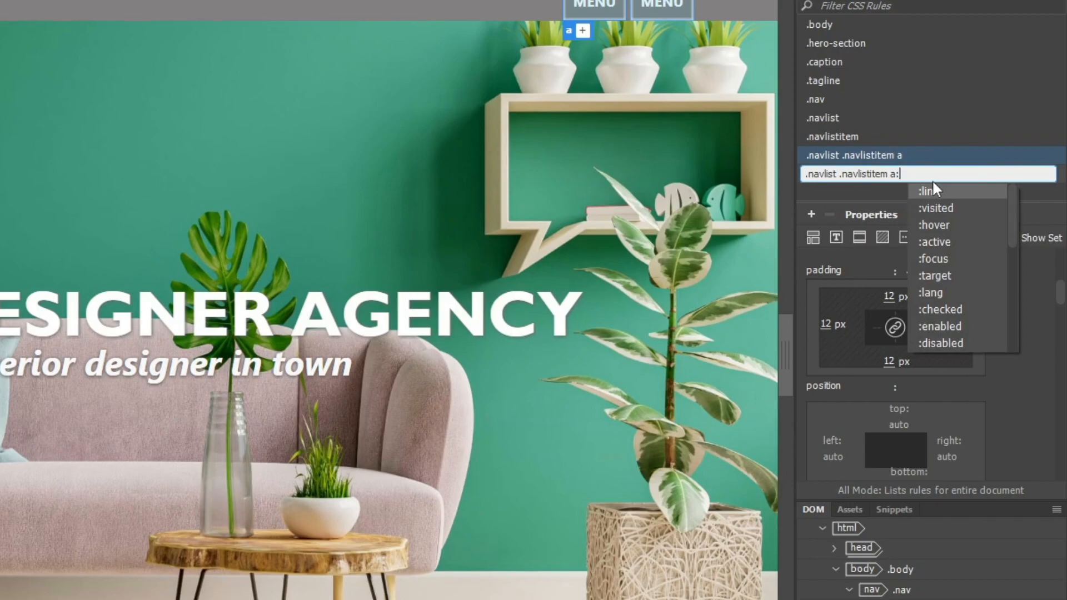
left_click(933, 225)
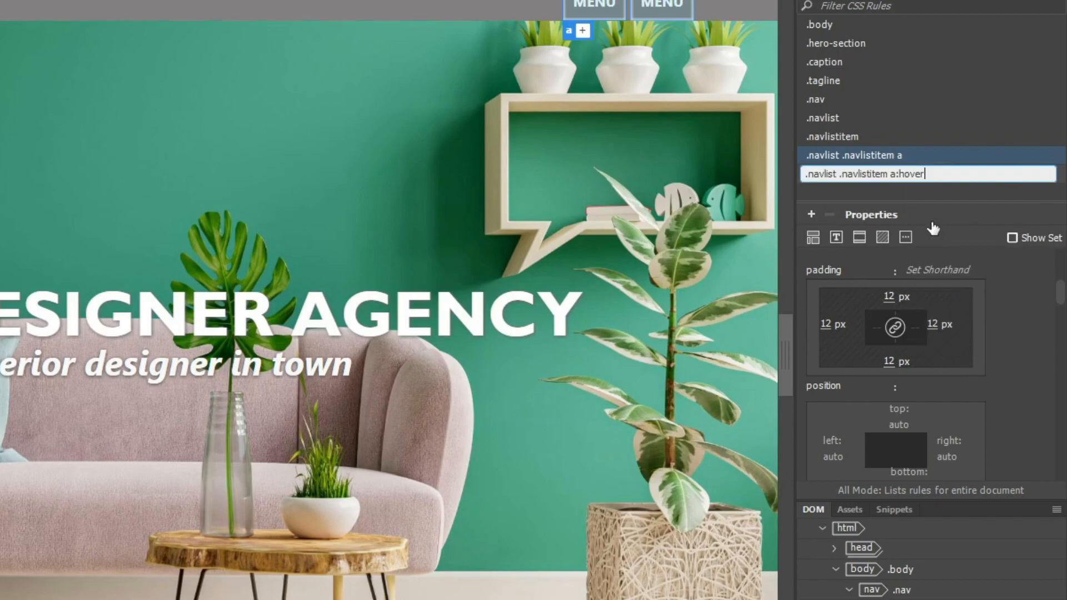
key("Return")
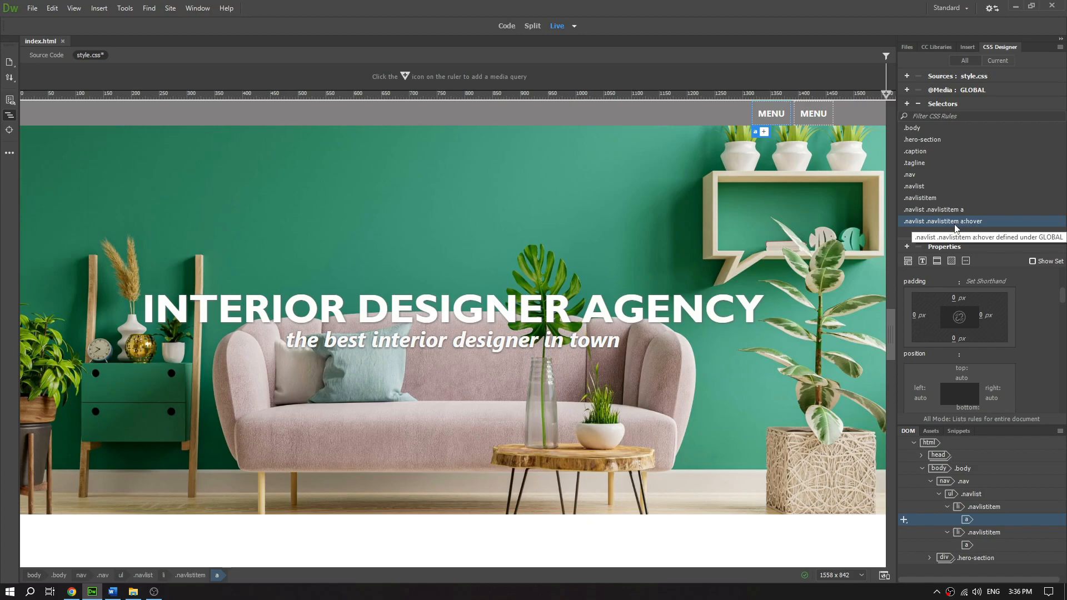
Set the text colour of the .navlist .navlistitem a:hover rule to the dark green sampled from the shaded wall beside the cabinet
left_click(922, 261)
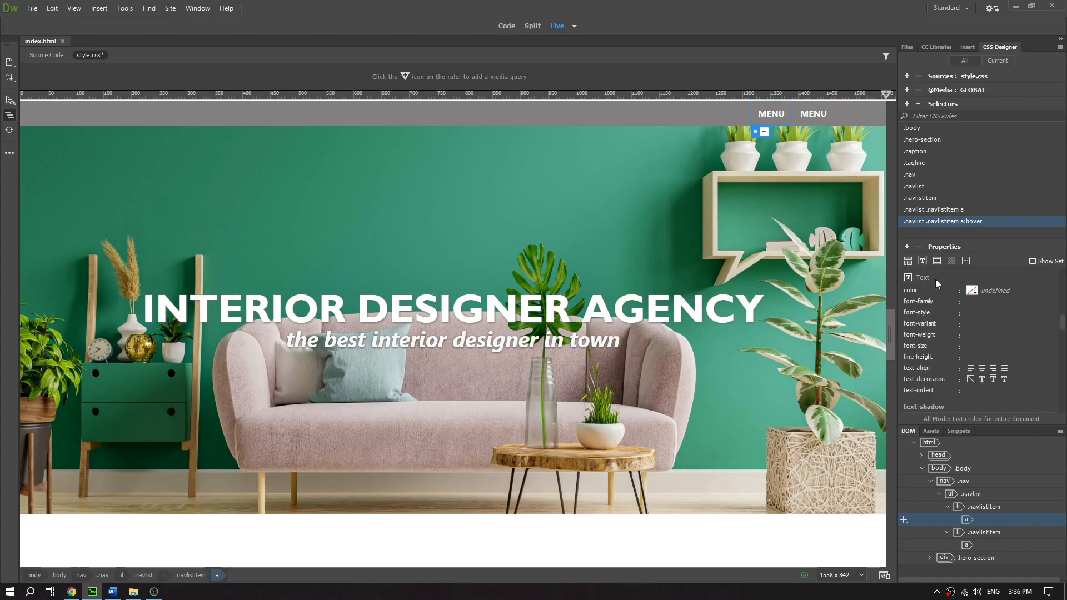
left_click(971, 290)
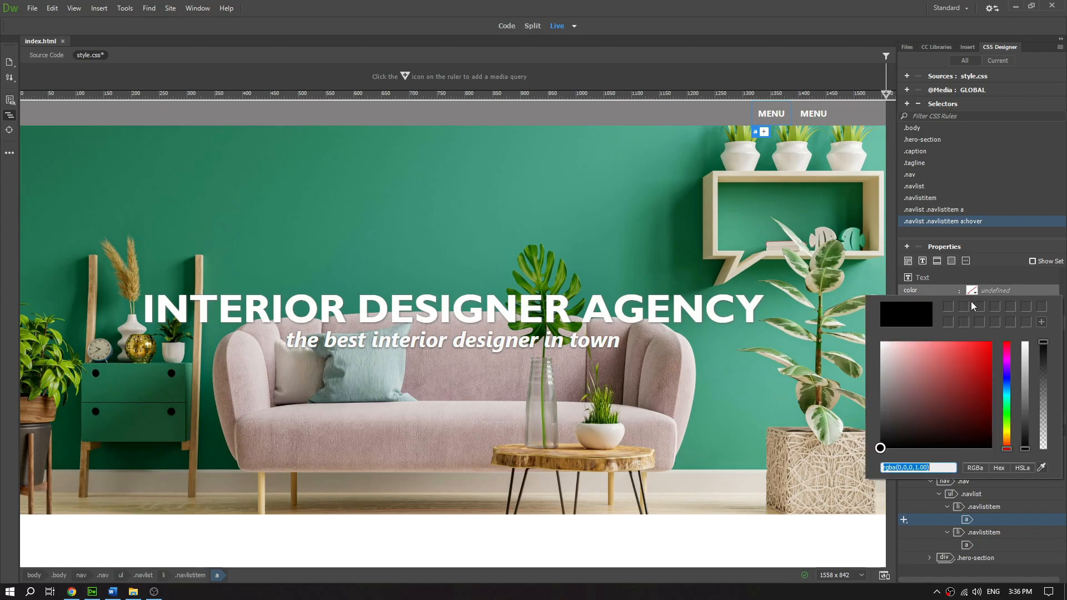
left_click(1042, 467)
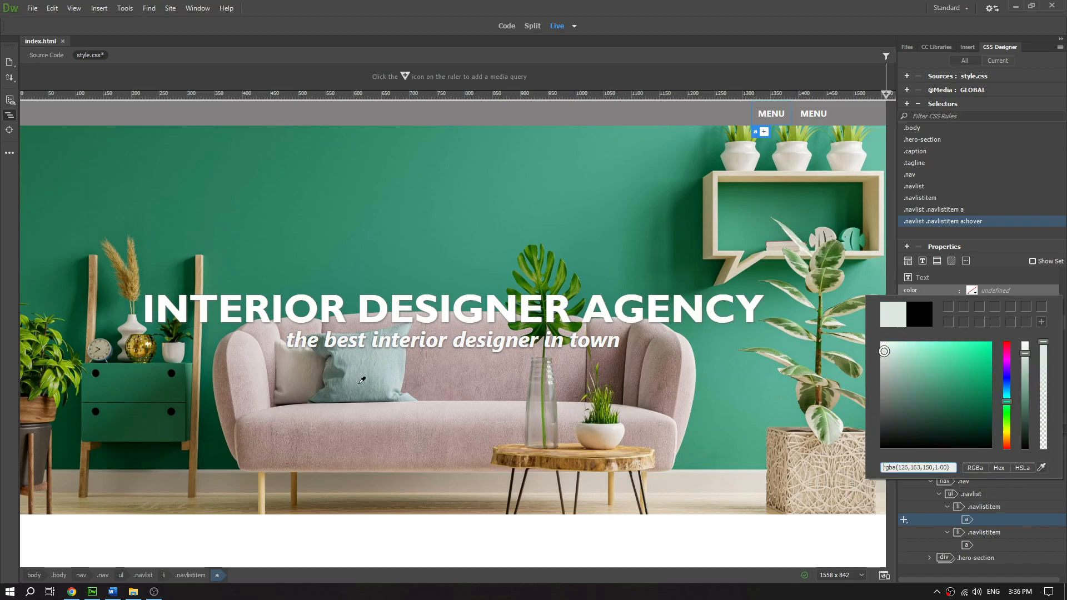
left_click(205, 414)
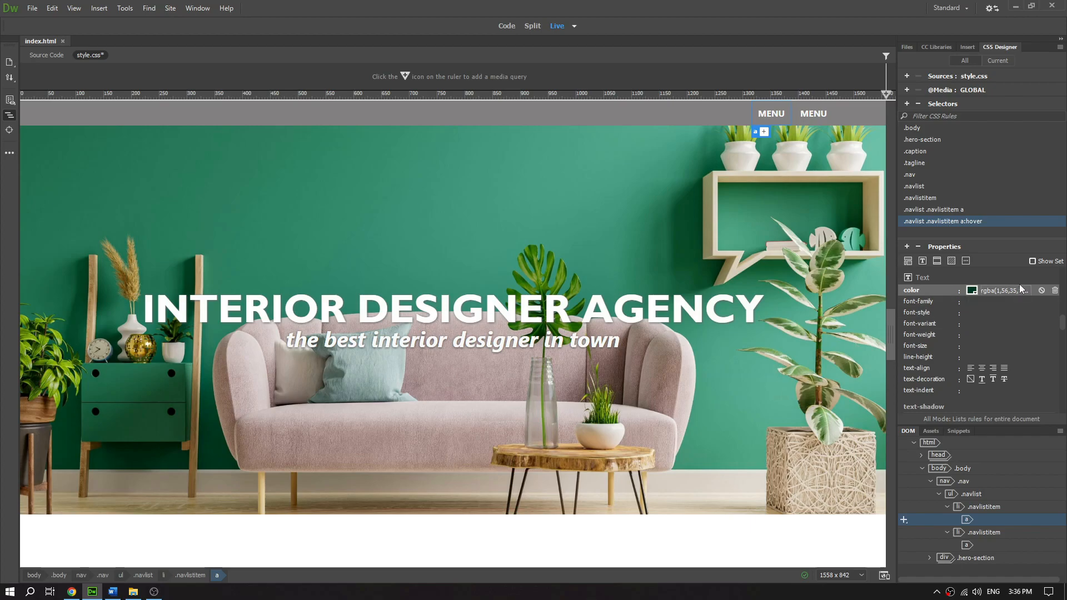
Set the background colour of the .navlist .navlistitem a:hover rule to the lighter green sampled from the wall in the hero image
left_click(951, 262)
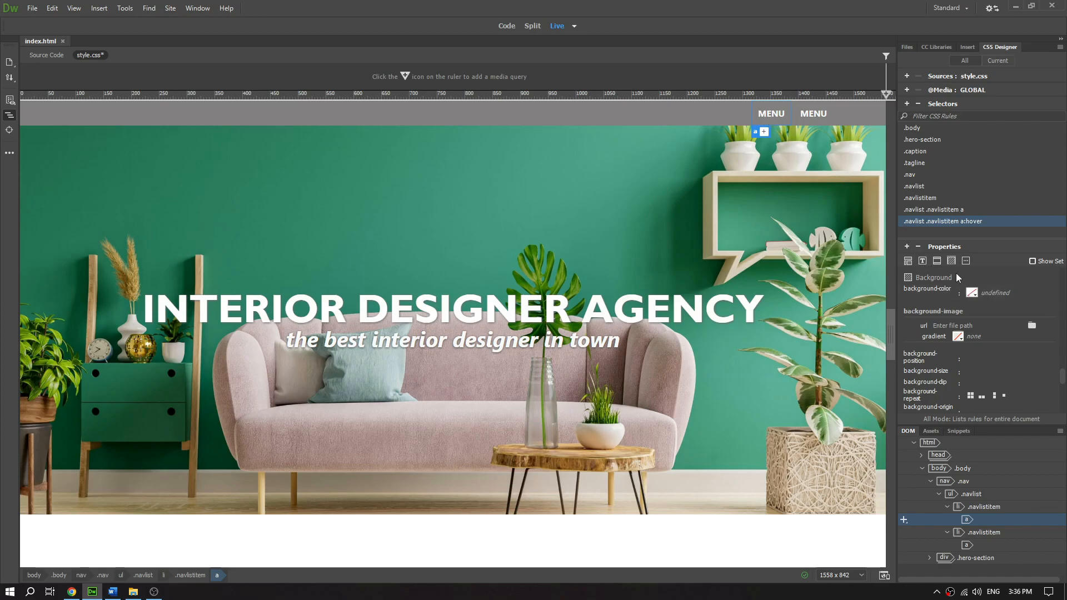
left_click(972, 295)
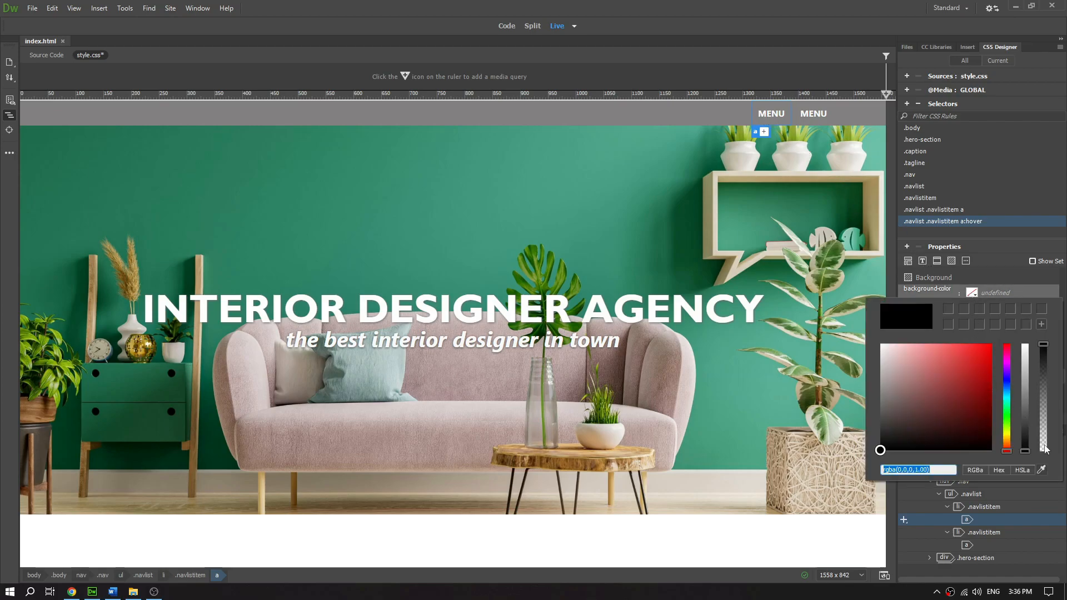
left_click(1042, 471)
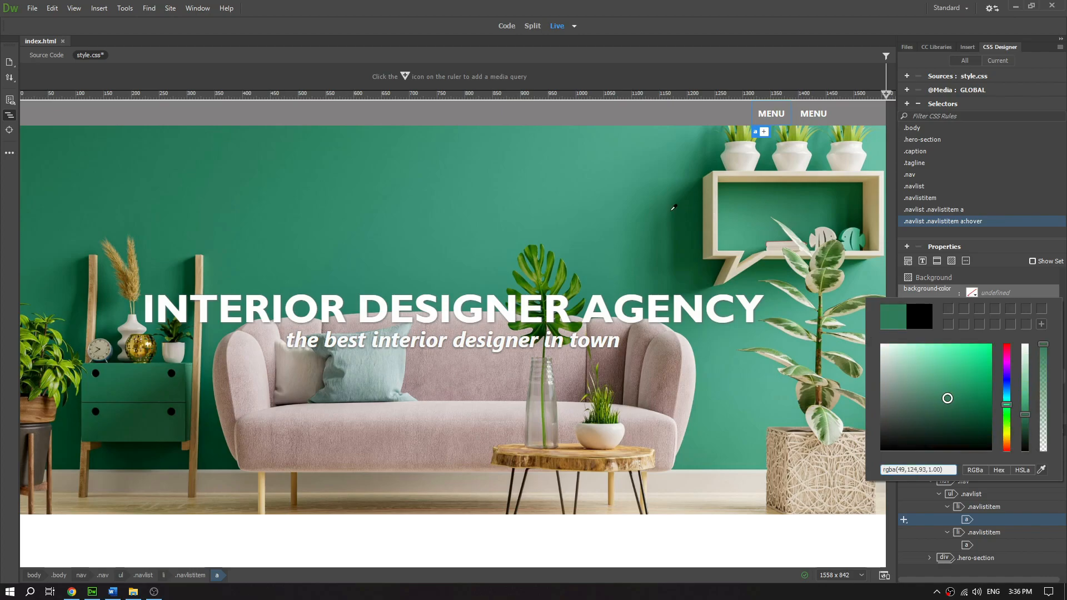
left_click(612, 182)
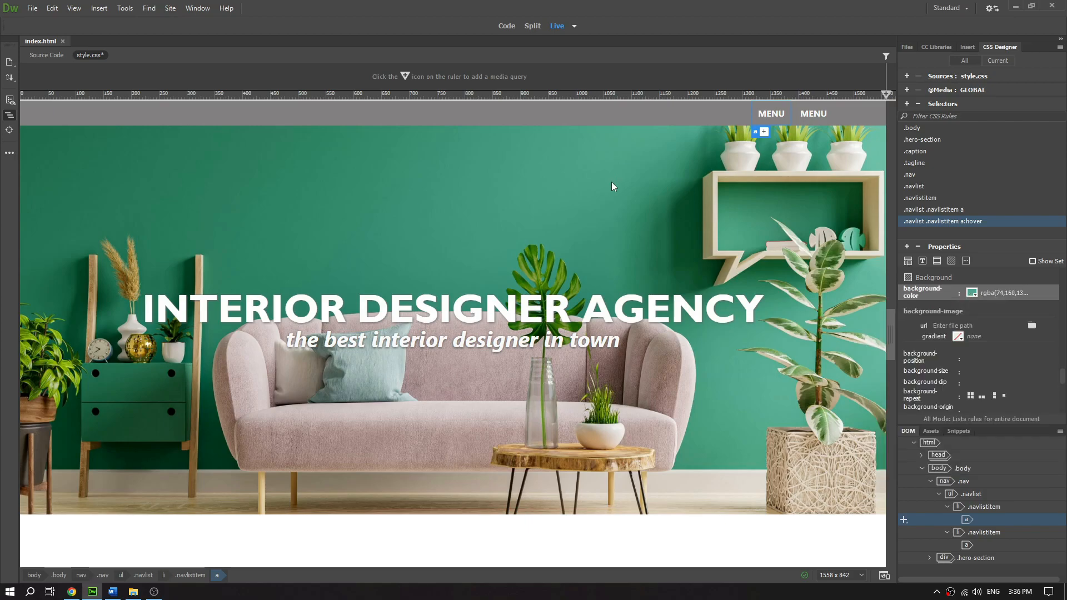
left_click(611, 182)
Check the hover effect on both MENU links in the navigation bar
left_click(765, 117)
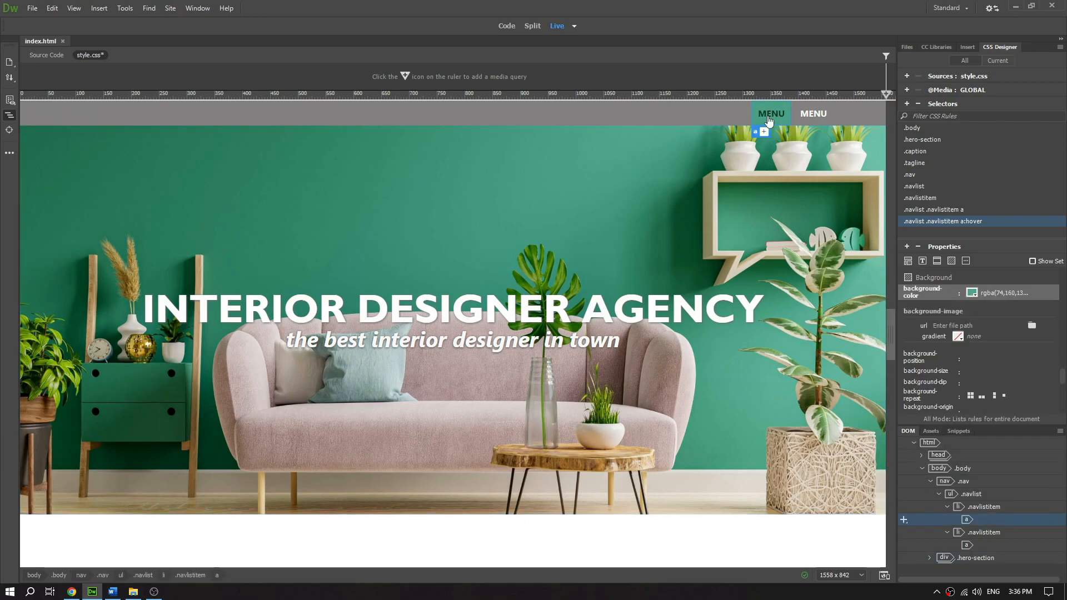
left_click(814, 121)
left_click(769, 118)
left_click(806, 119)
left_click(770, 119)
left_click(617, 237)
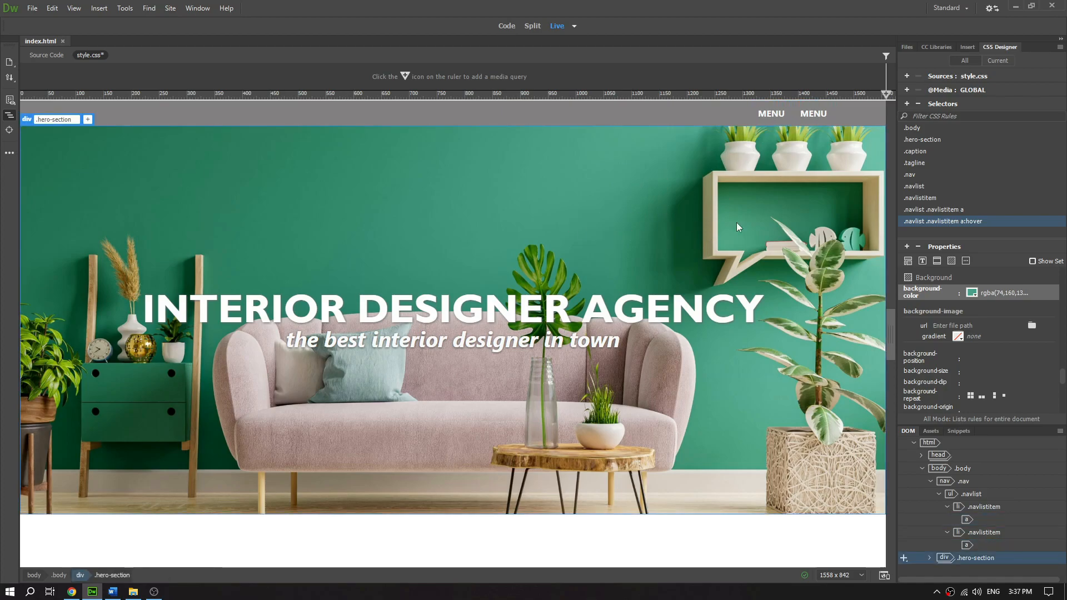
Set the .nav rule's background colour to the dark green sampled beside the cabinet, and check the menu's hover effect against it
left_click(924, 175)
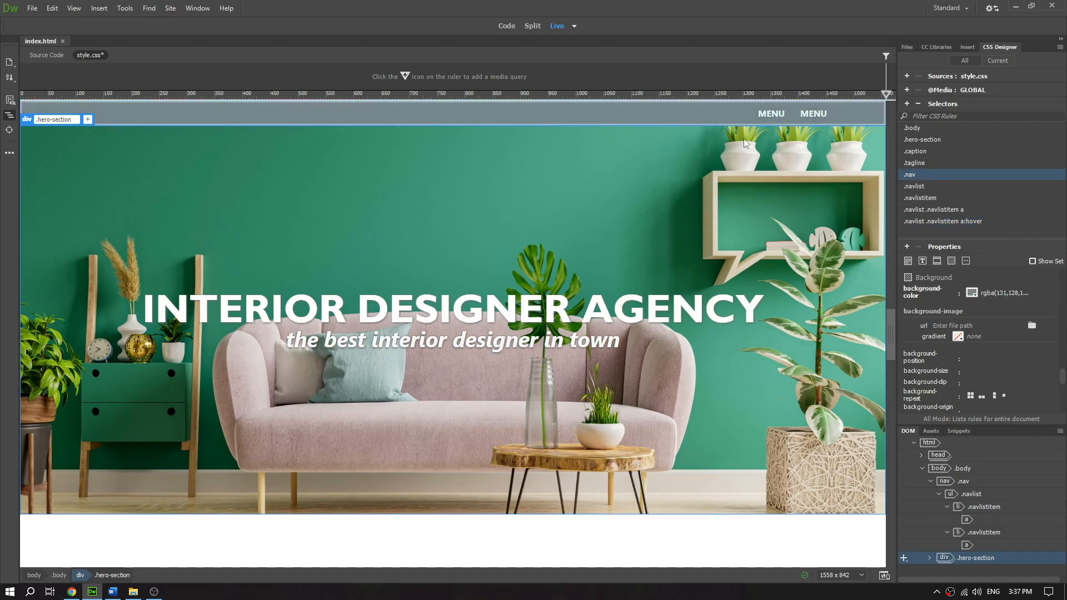
left_click(972, 294)
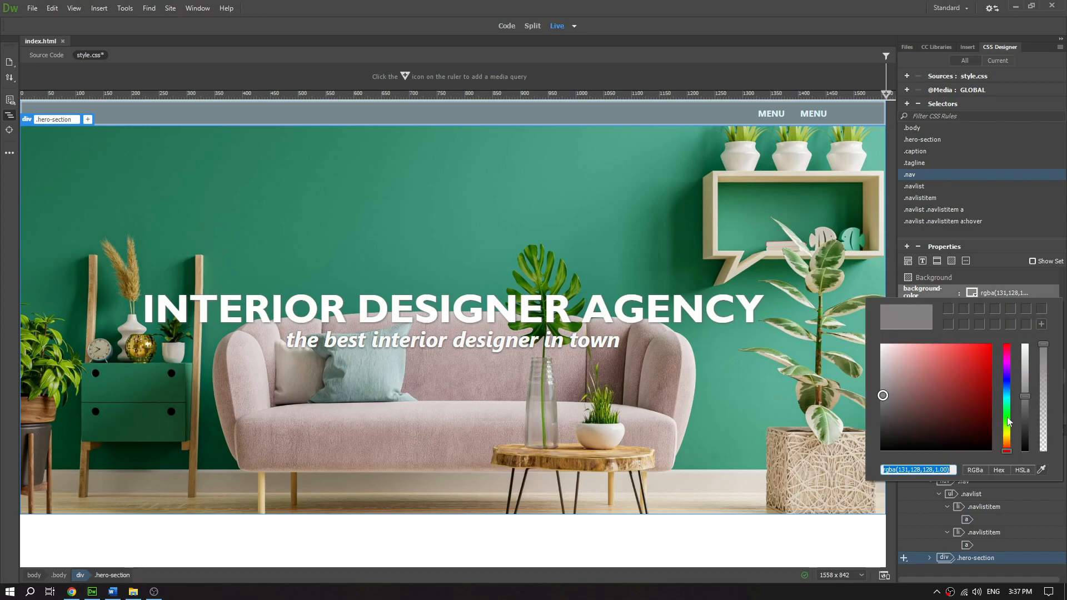
left_click(1041, 470)
left_click(214, 414)
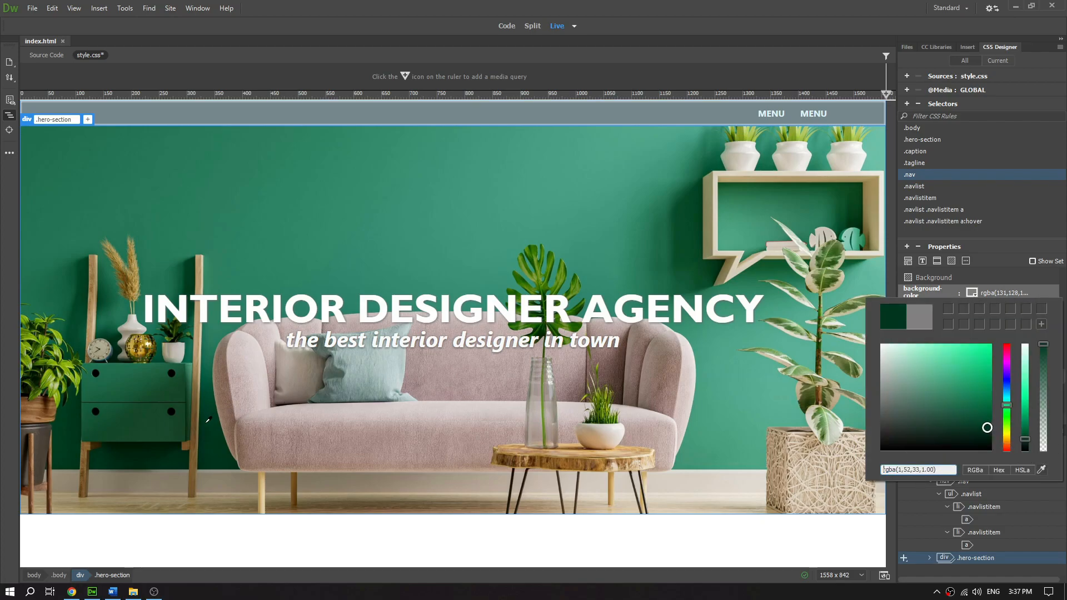
left_click(207, 422)
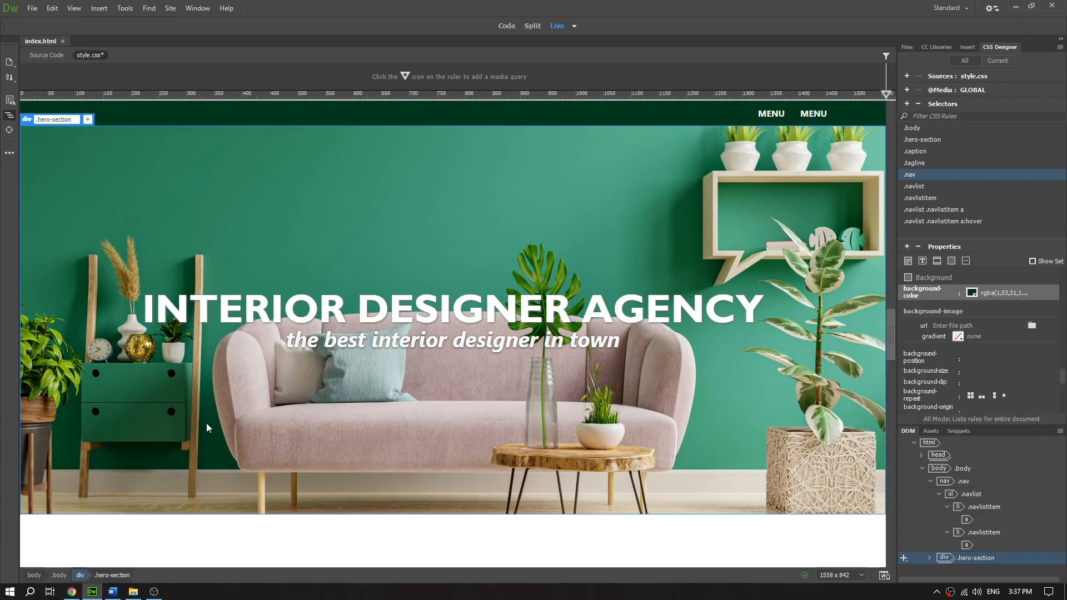
left_click(771, 116)
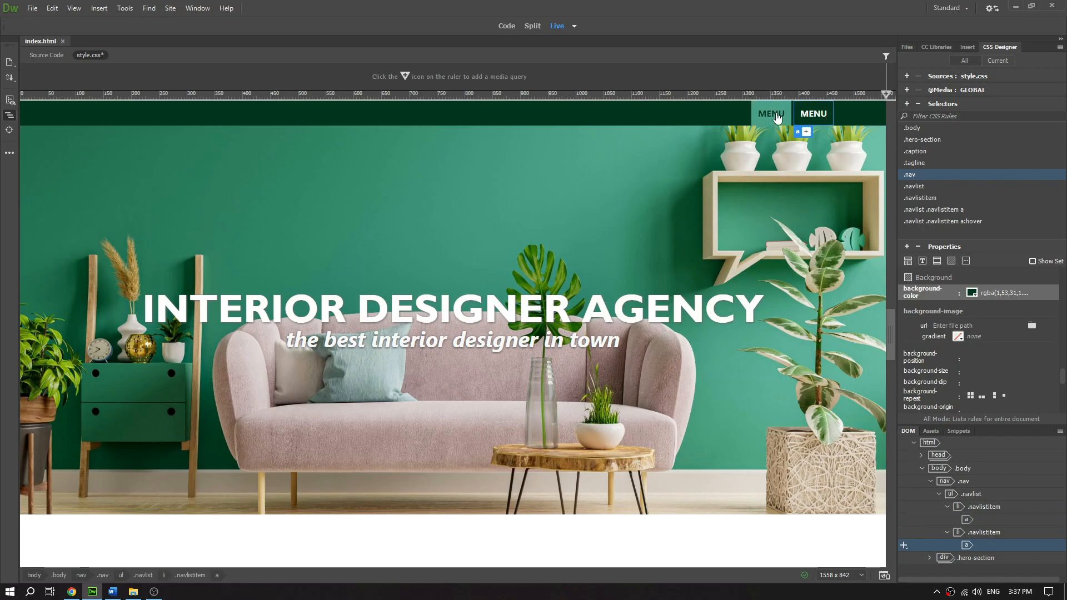
left_click(784, 177)
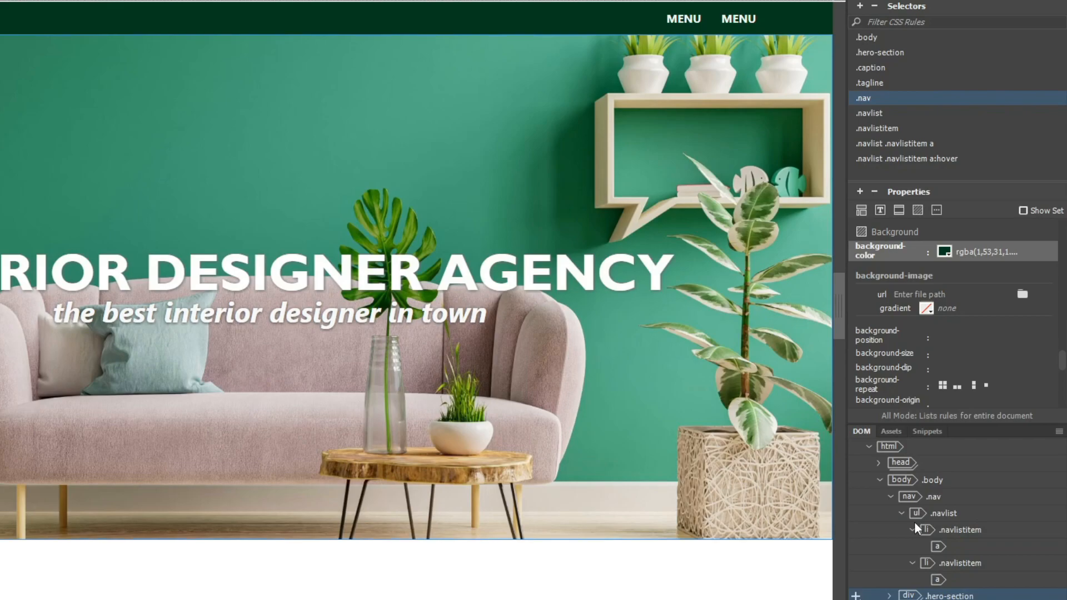
Collapse the menu list items in the DOM tree and make three duplicates of .navlistitem inside .navlist, for five menu items
left_click(912, 530)
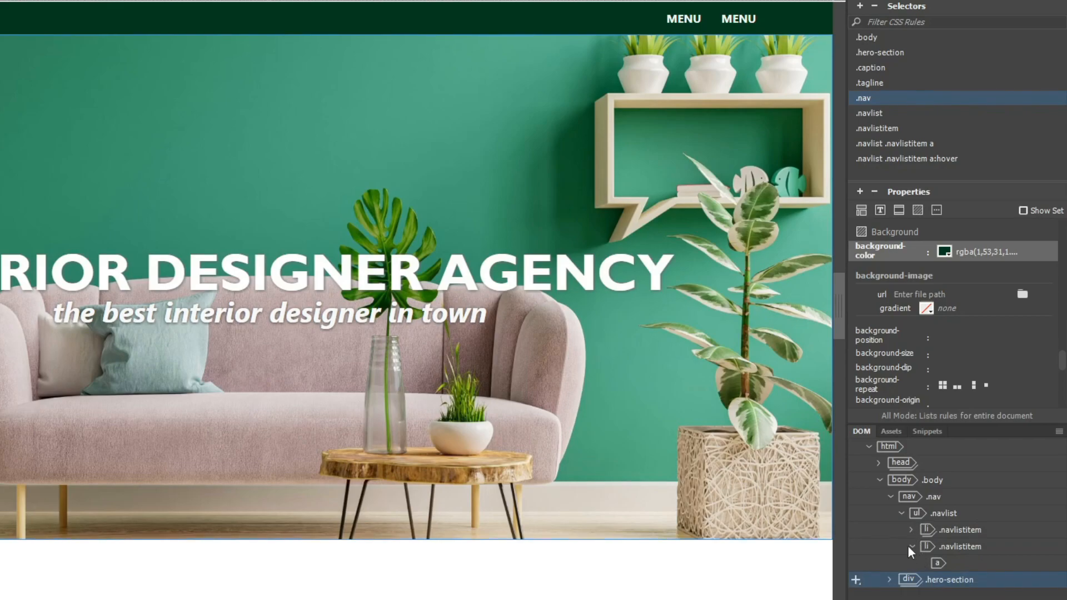
left_click(911, 546)
left_click(961, 532)
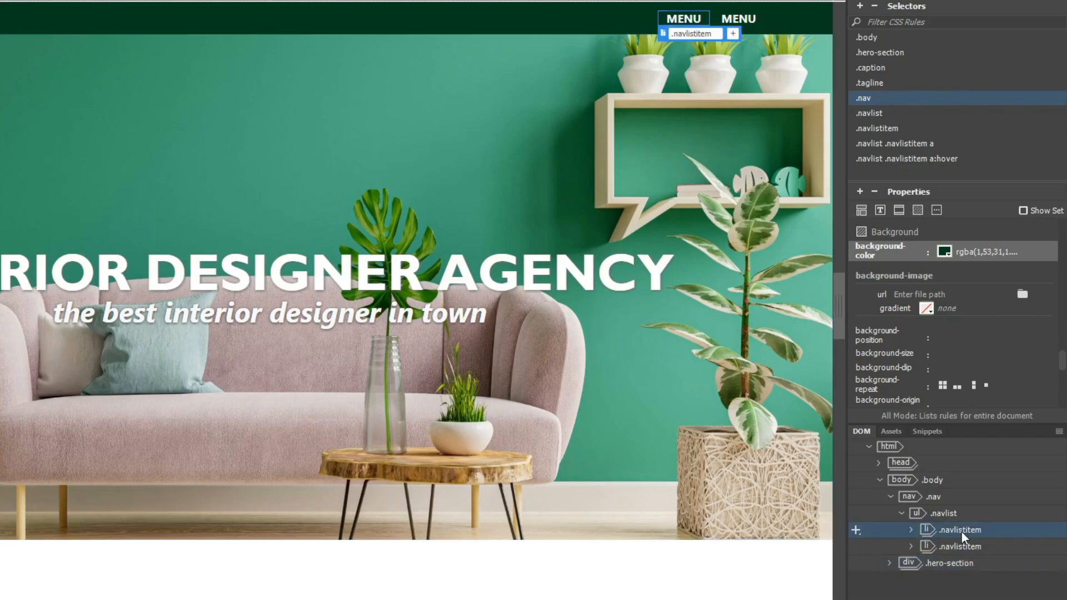
left_click(959, 546)
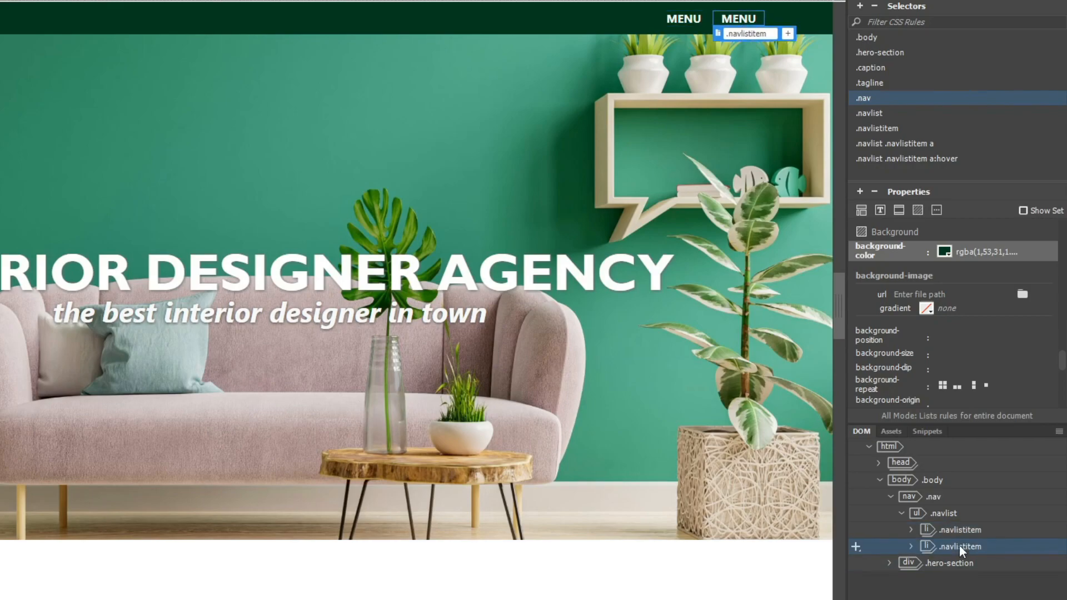
left_click(950, 529)
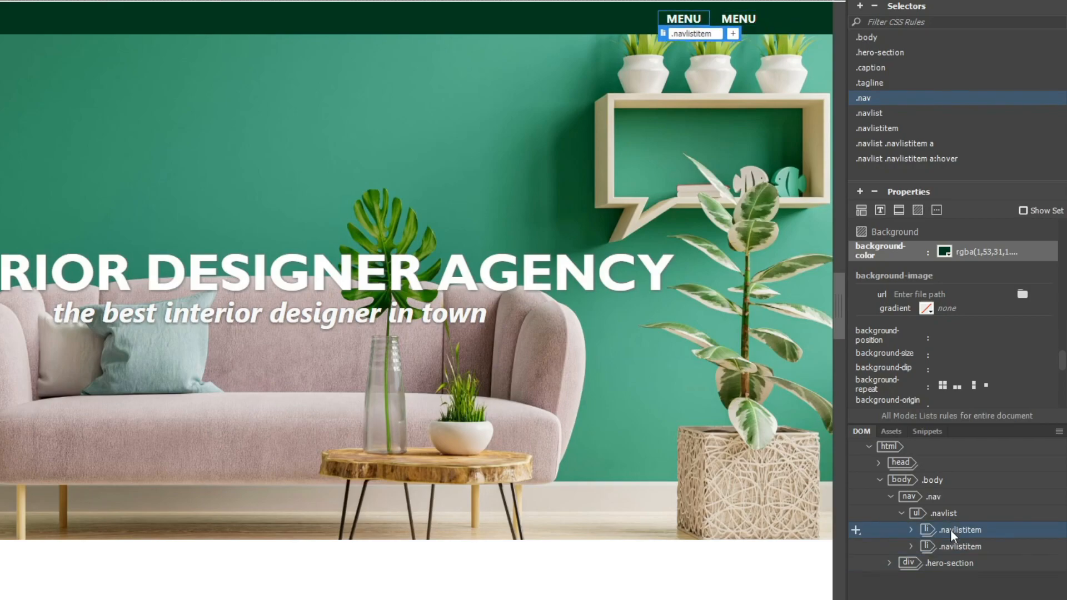
right_click(950, 529)
left_click(973, 416)
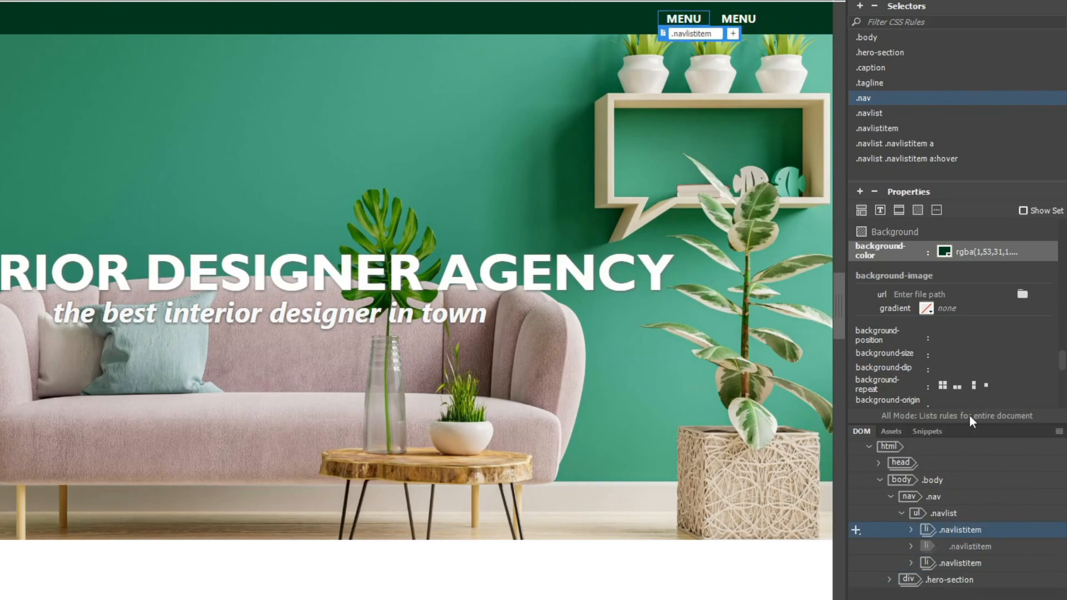
right_click(973, 547)
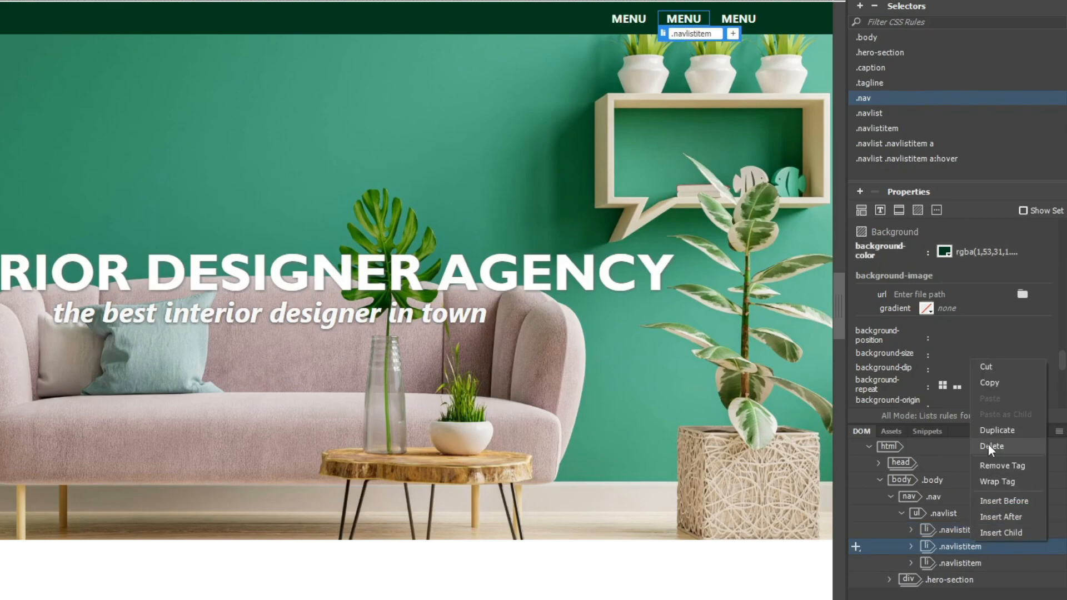
left_click(986, 428)
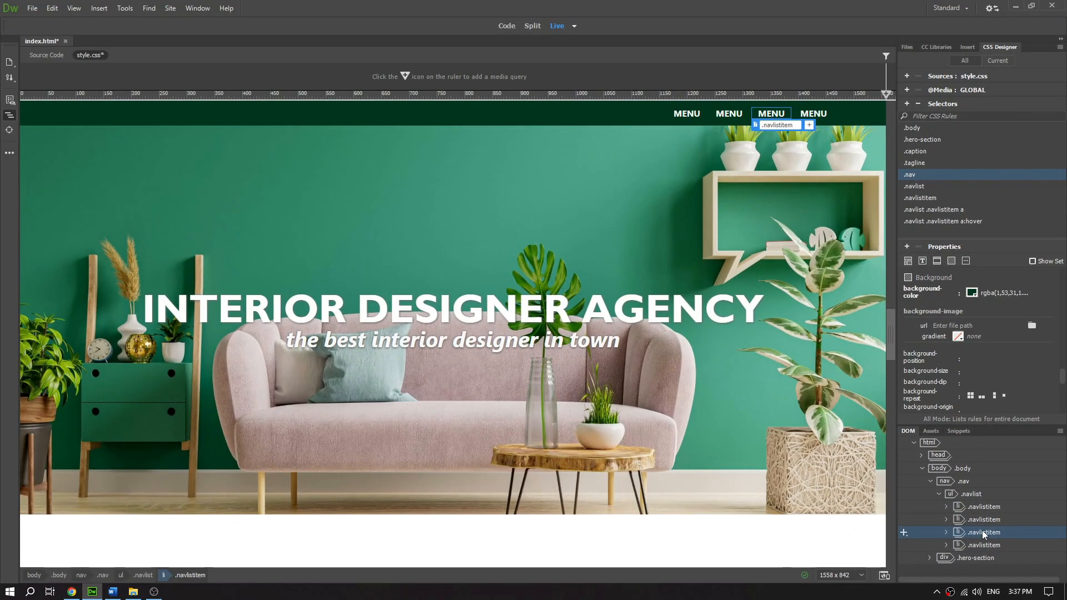
right_click(964, 553)
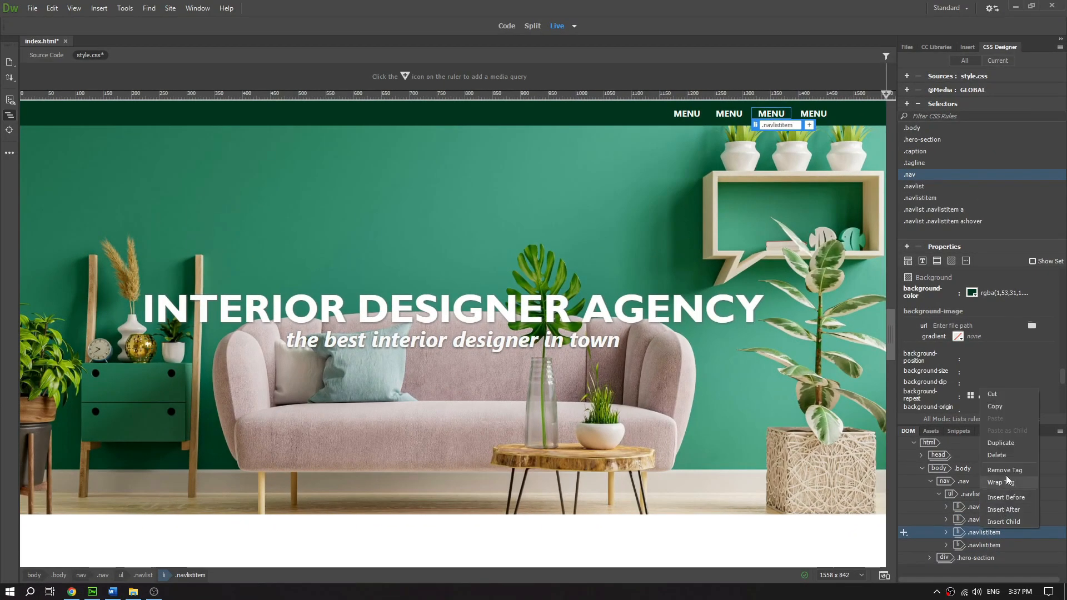
left_click(978, 444)
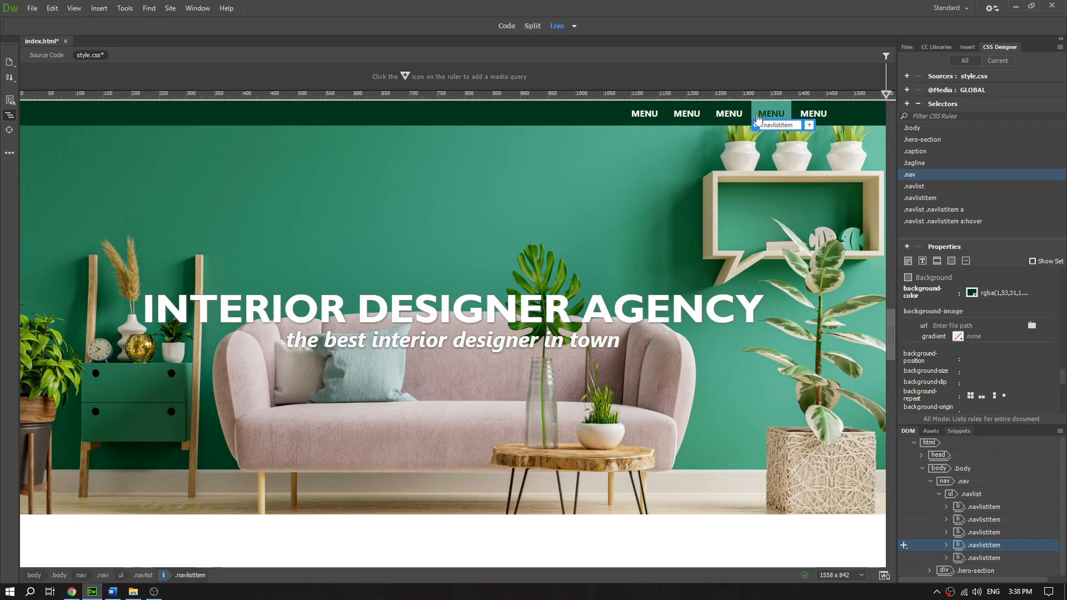
Replace the text of the first menu item with HOME
double_click(644, 113)
double_click(645, 113)
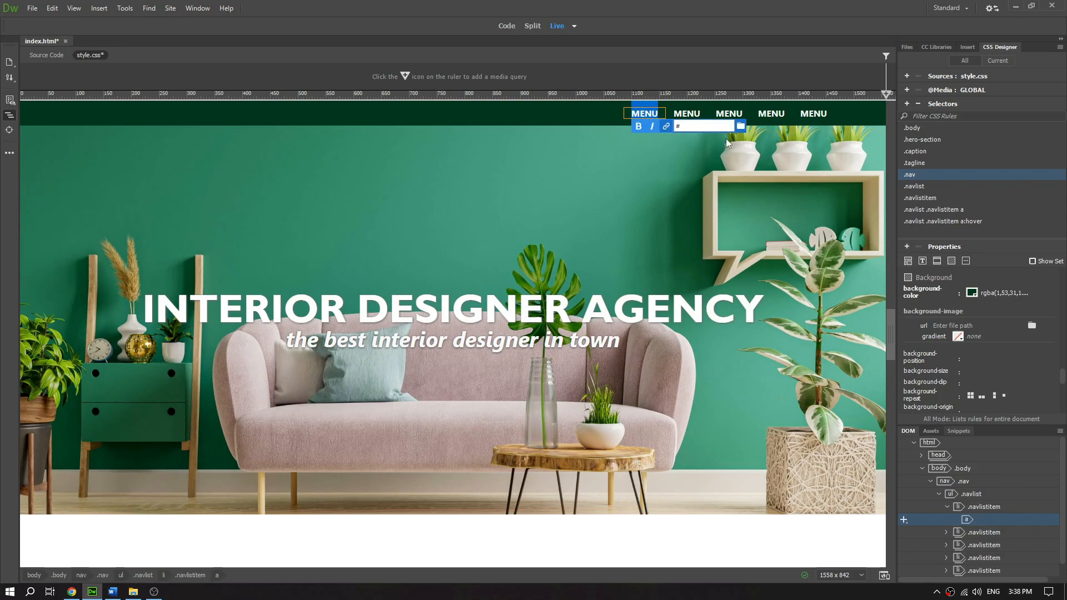
type("HOME")
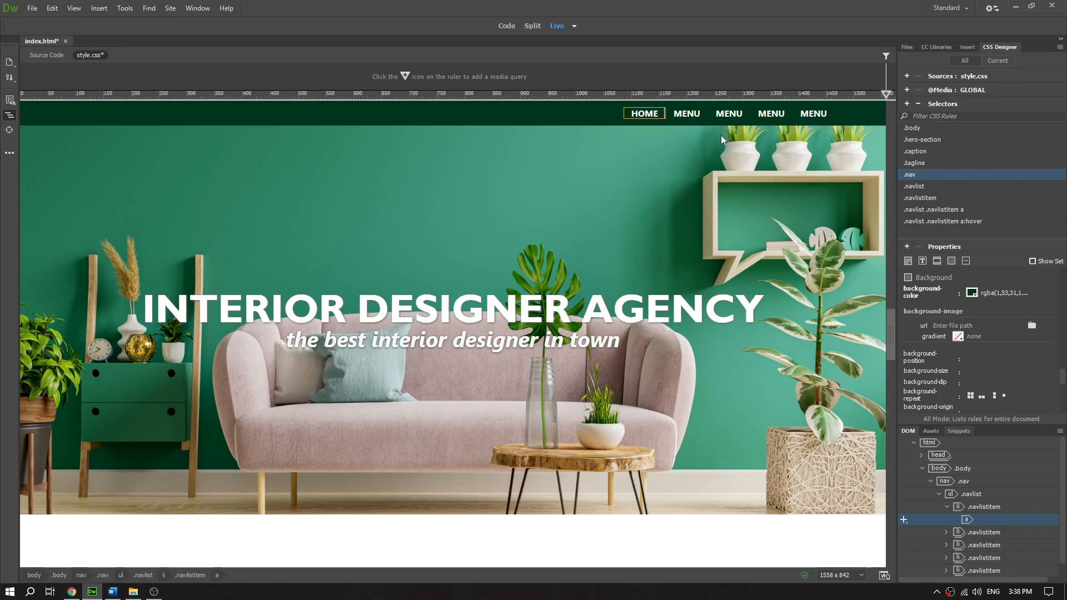
Replace the text of the second menu item with OUR SERVICES
double_click(683, 117)
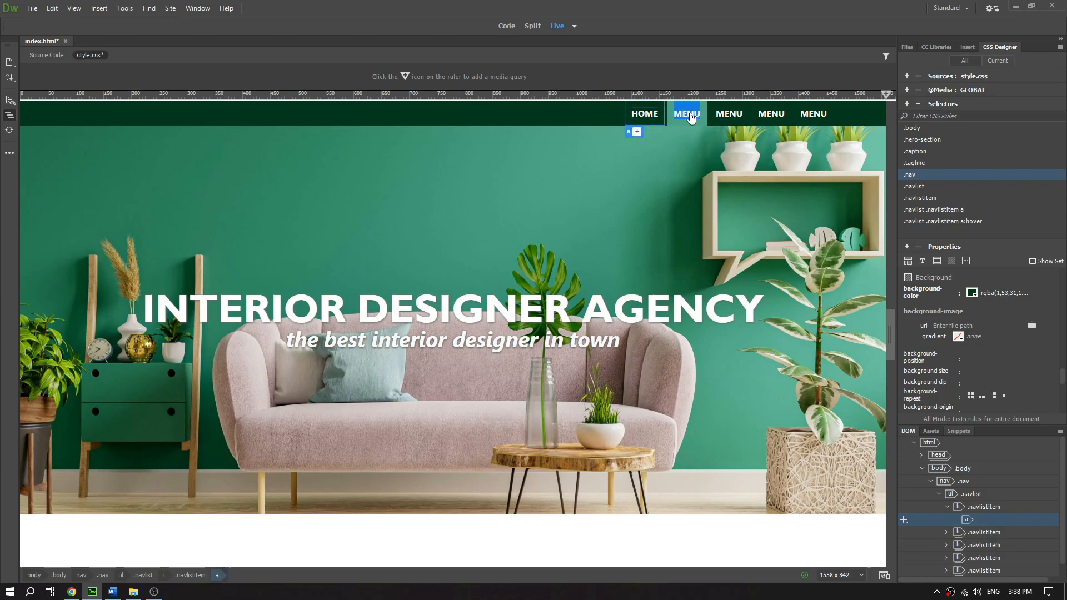
double_click(689, 114)
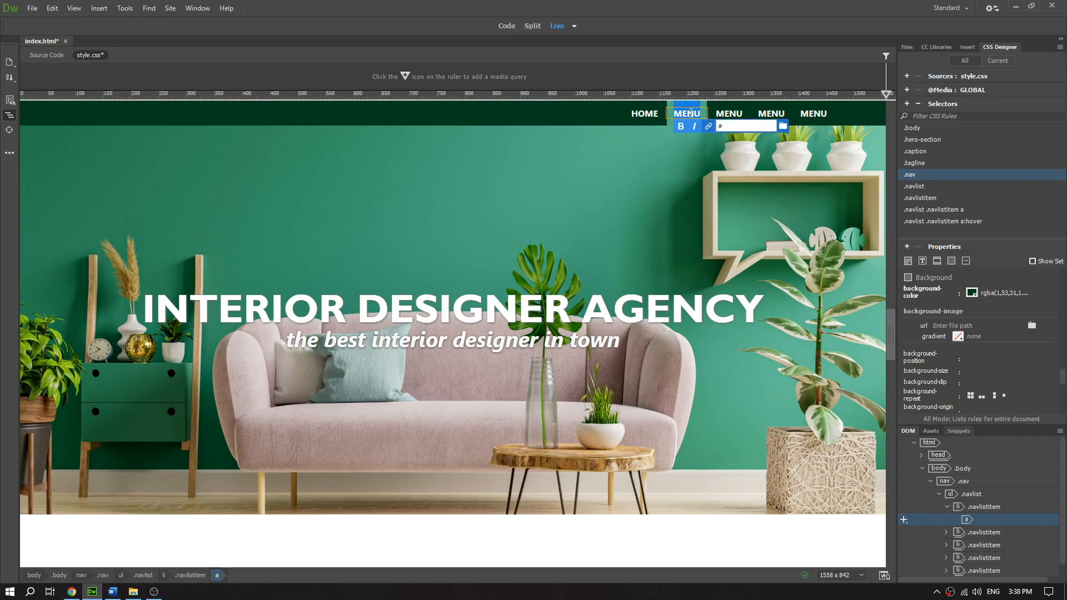
type("OUR")
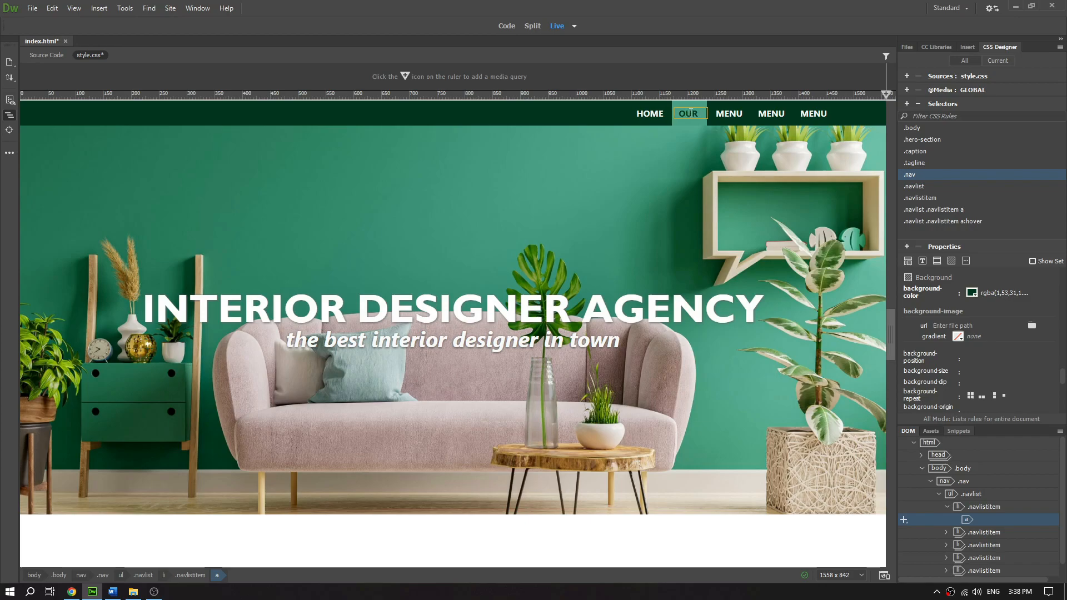
type(" SERVICES")
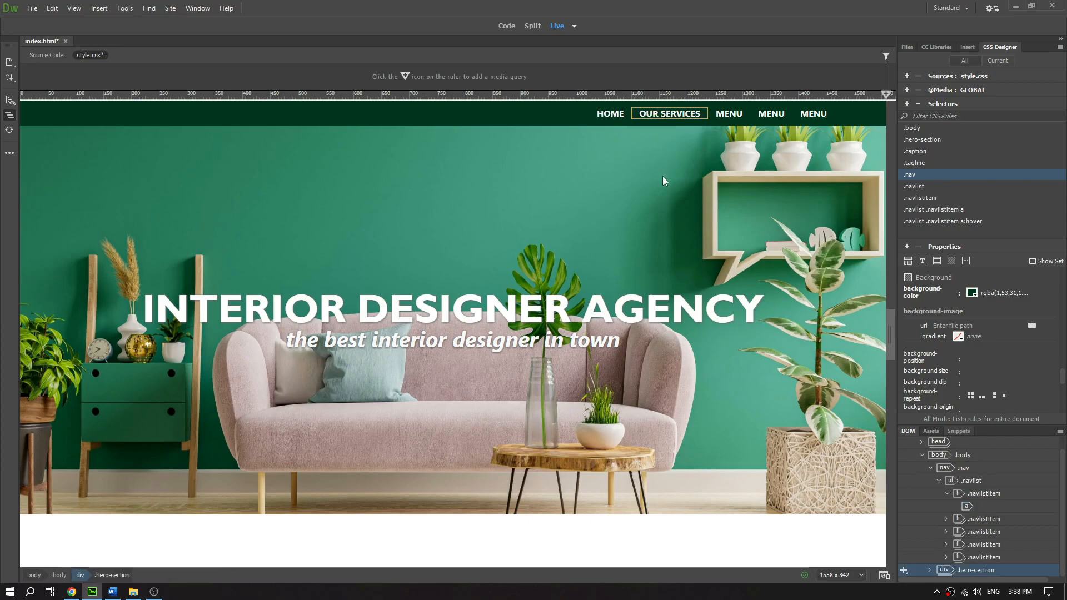
Replace the text of the third menu item with PRICINGS
left_click(730, 117)
double_click(731, 117)
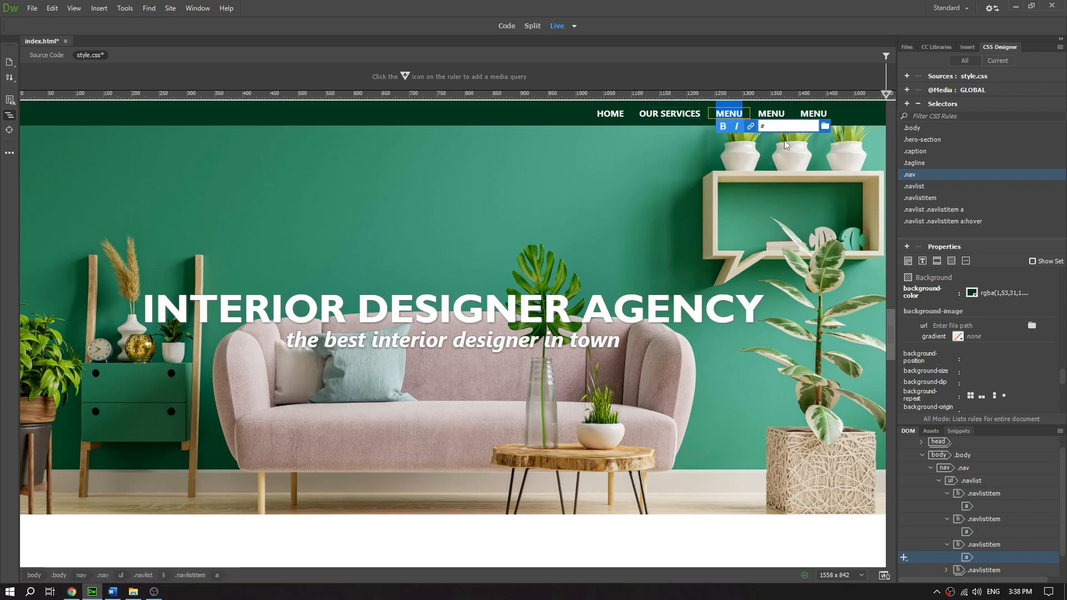
type("PRI")
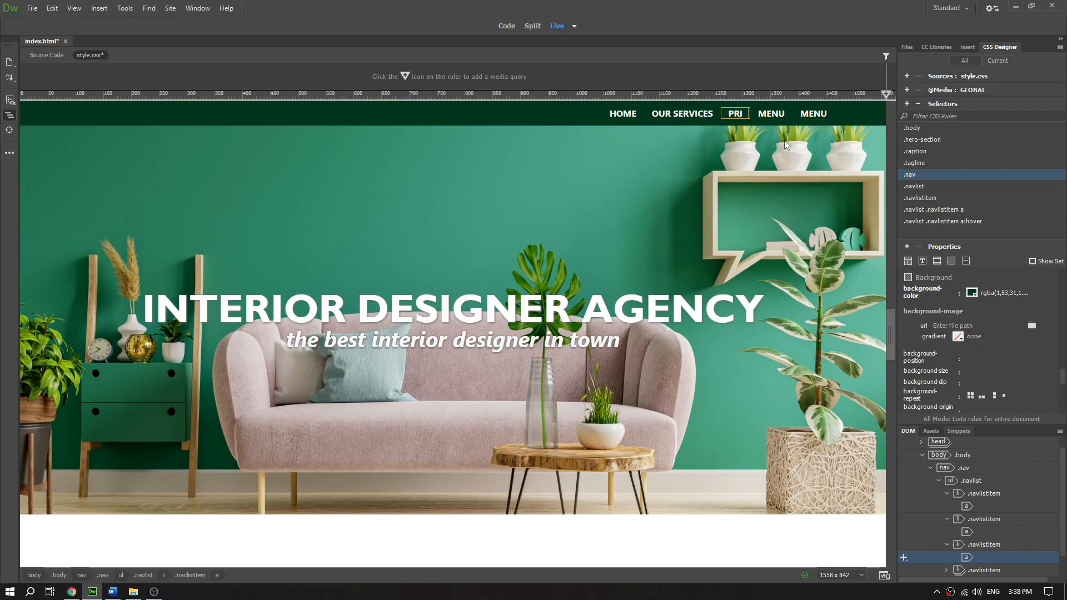
type("CINGS")
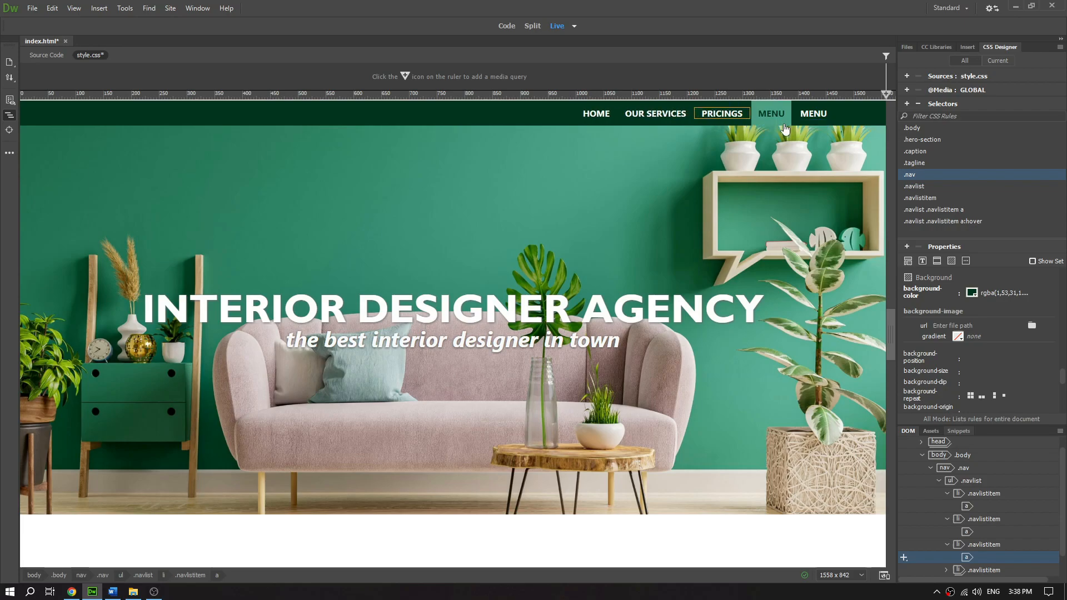
Replace the text of the fourth menu item with GALLERY and of the fifth with CONTACT US
double_click(778, 117)
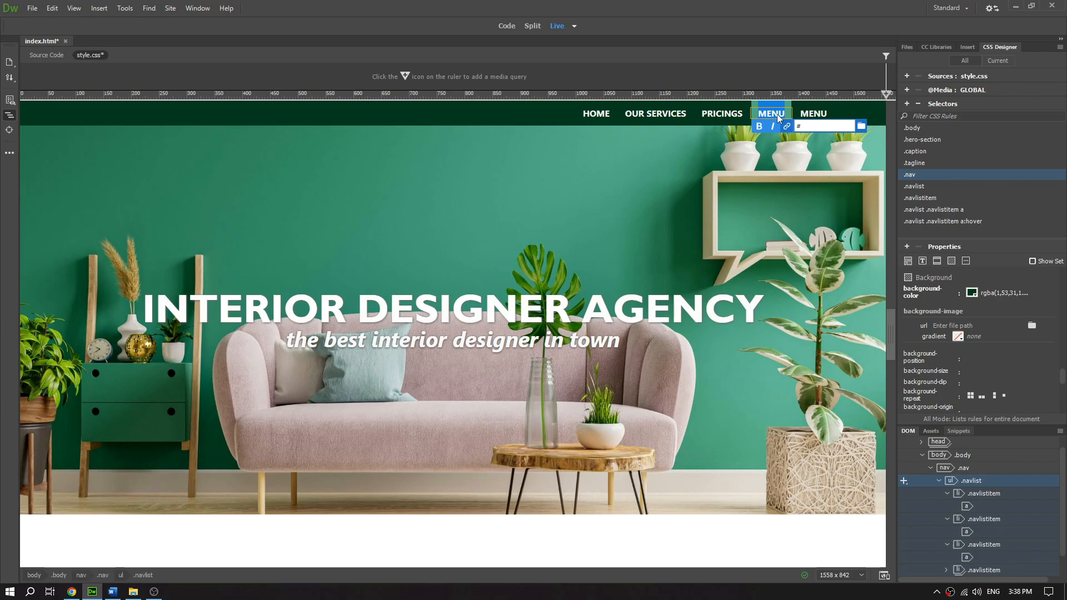
type("GALLERY")
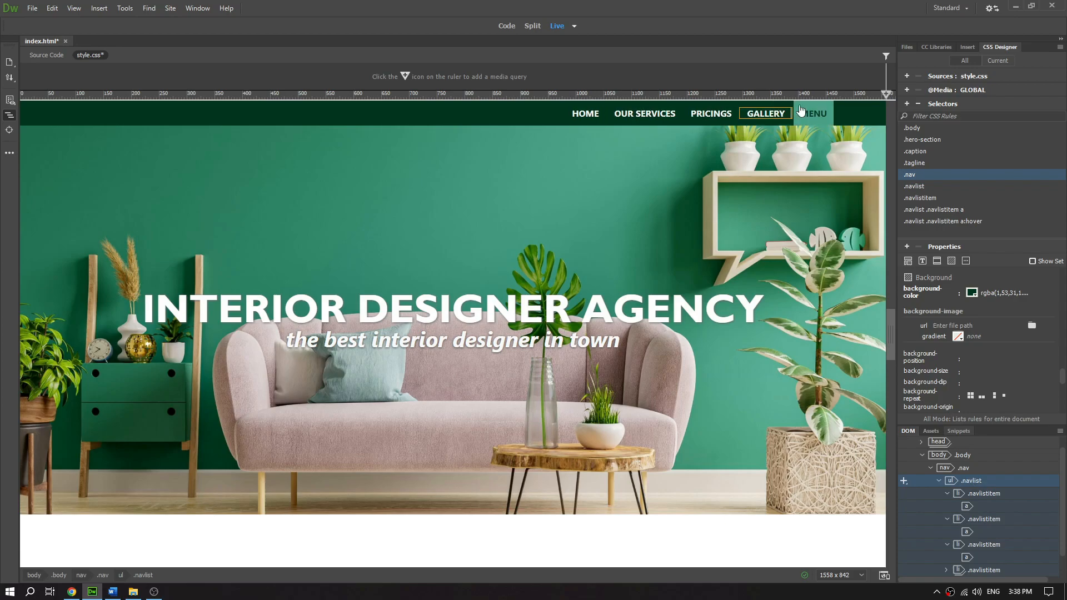
double_click(816, 115)
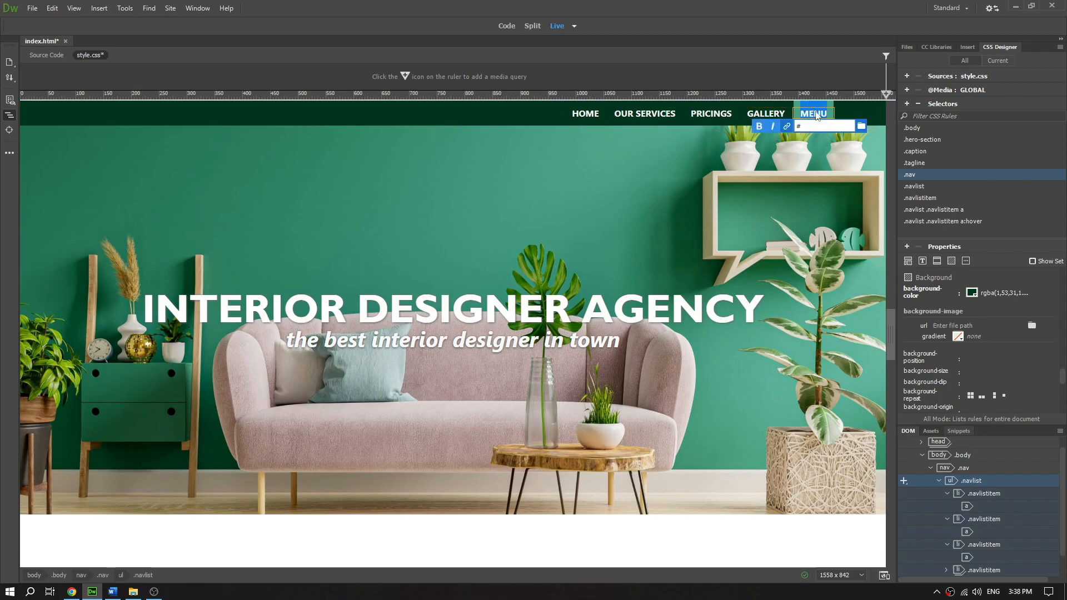
type("C")
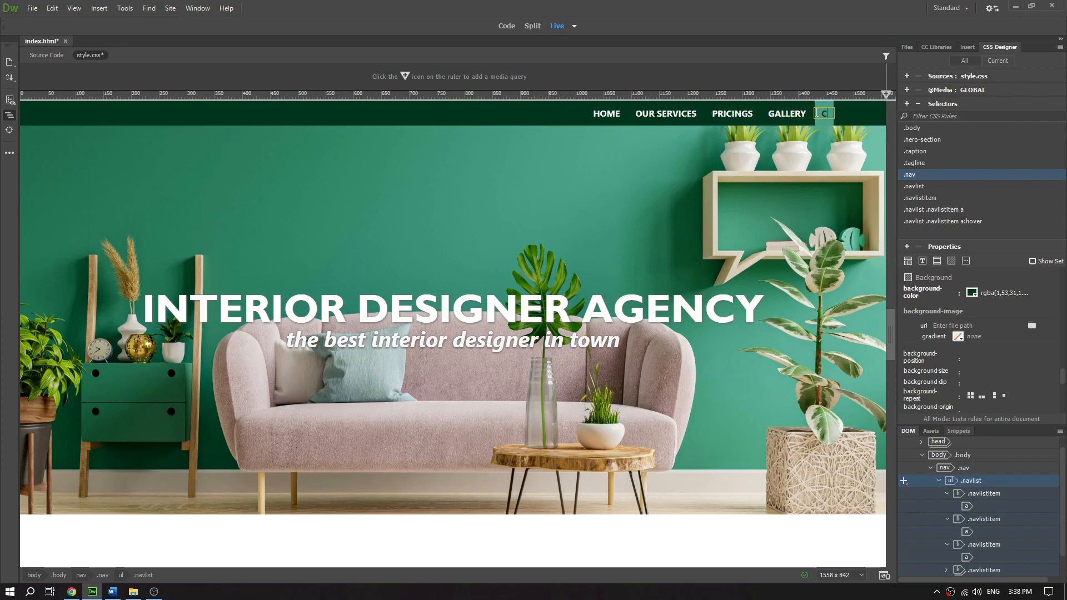
type("ONTA")
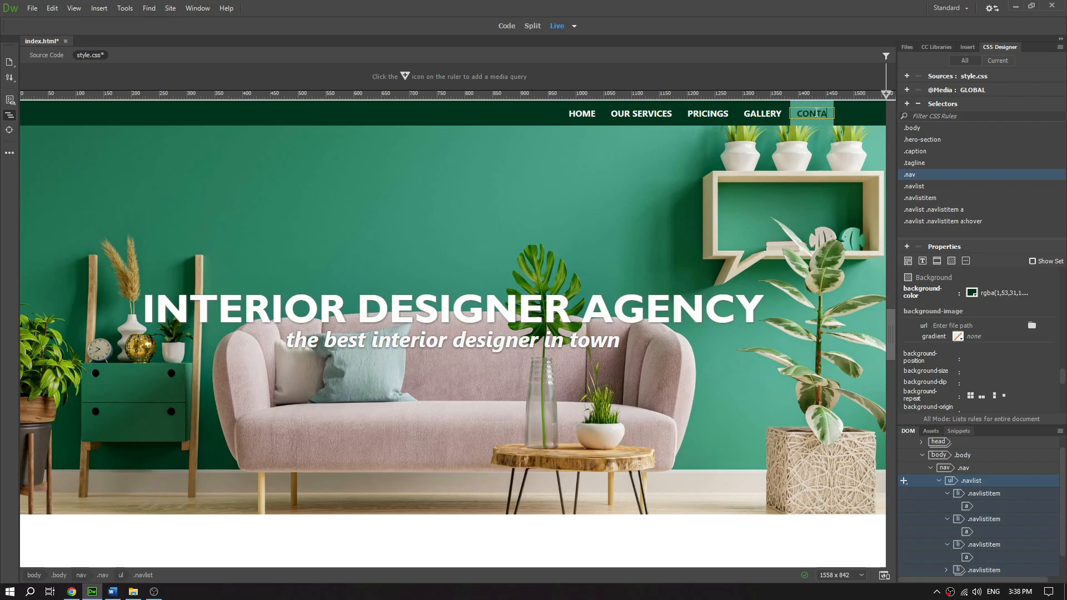
type("CT US")
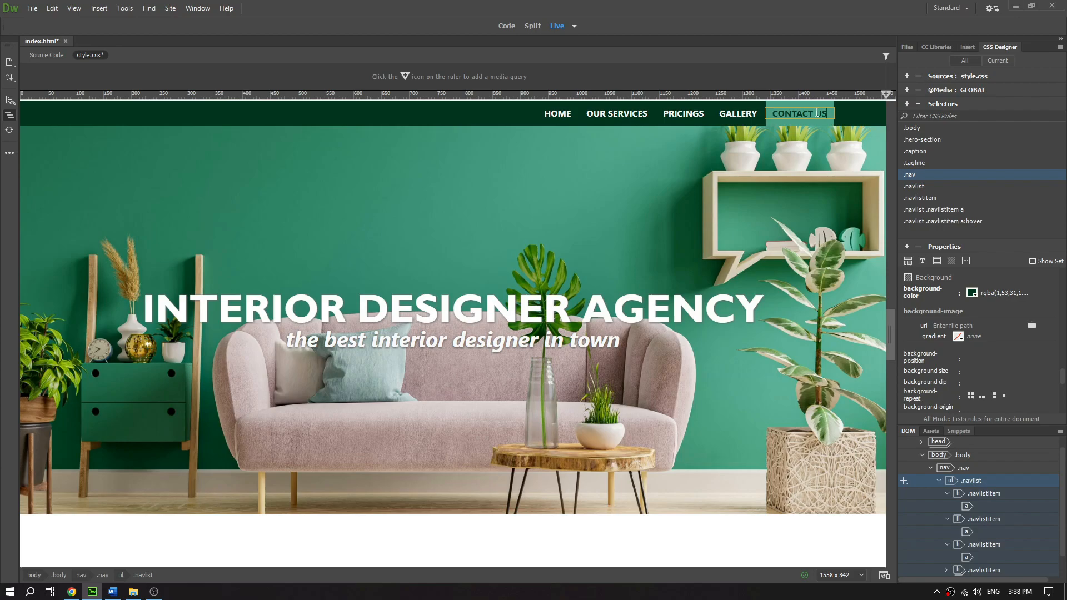
key("Escape")
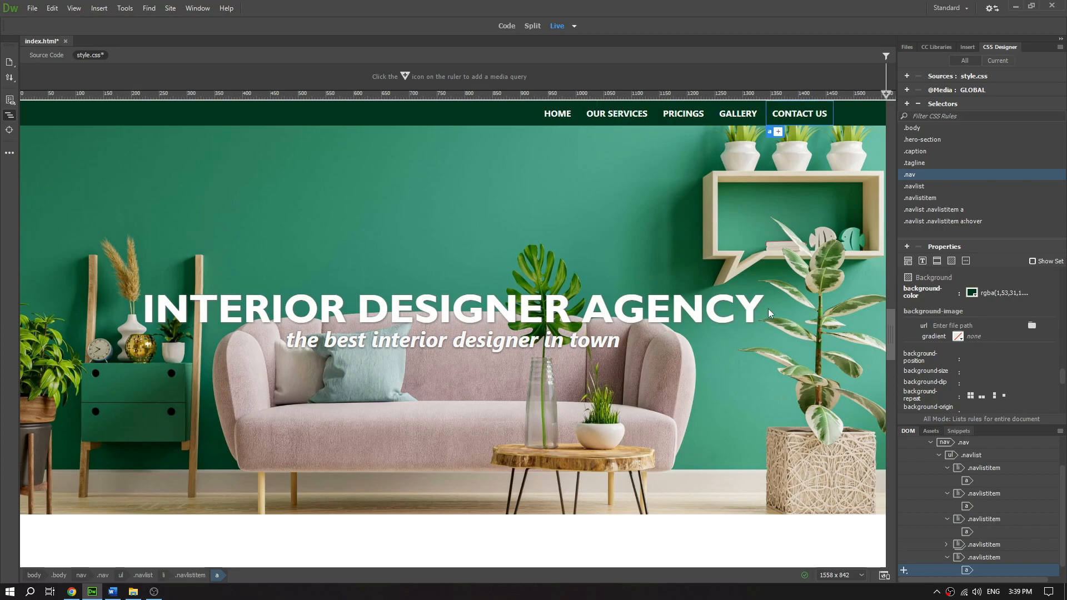
Collapse each menu item under .navlist in the DOM tree and review the .navlistitem elements
left_click(938, 455)
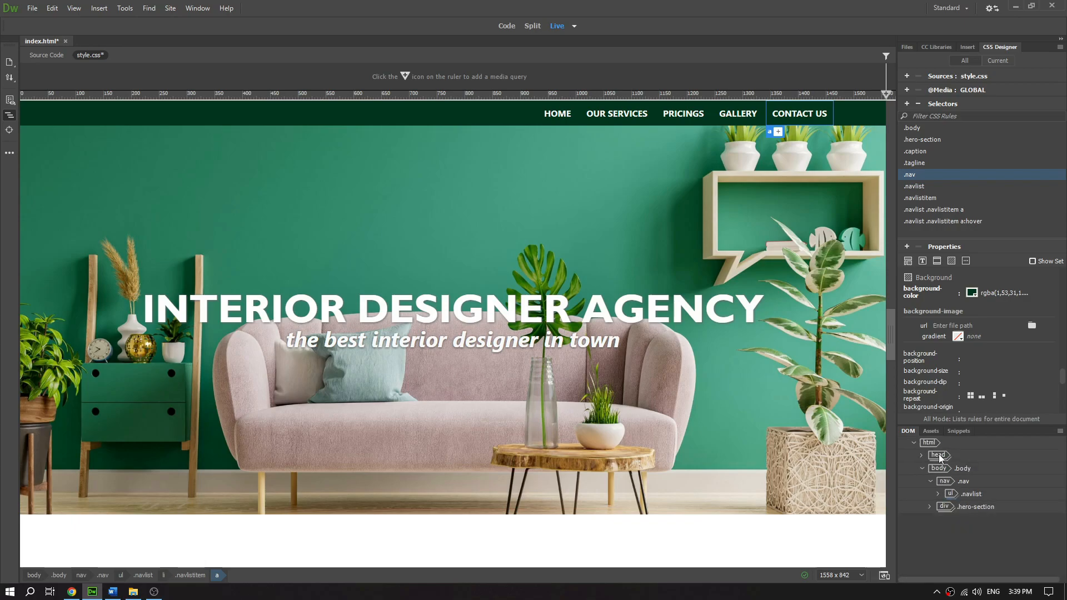
left_click(936, 494)
left_click(947, 507)
left_click(948, 519)
left_click(946, 532)
left_click(945, 544)
left_click(946, 545)
left_click(945, 545)
left_click(947, 557)
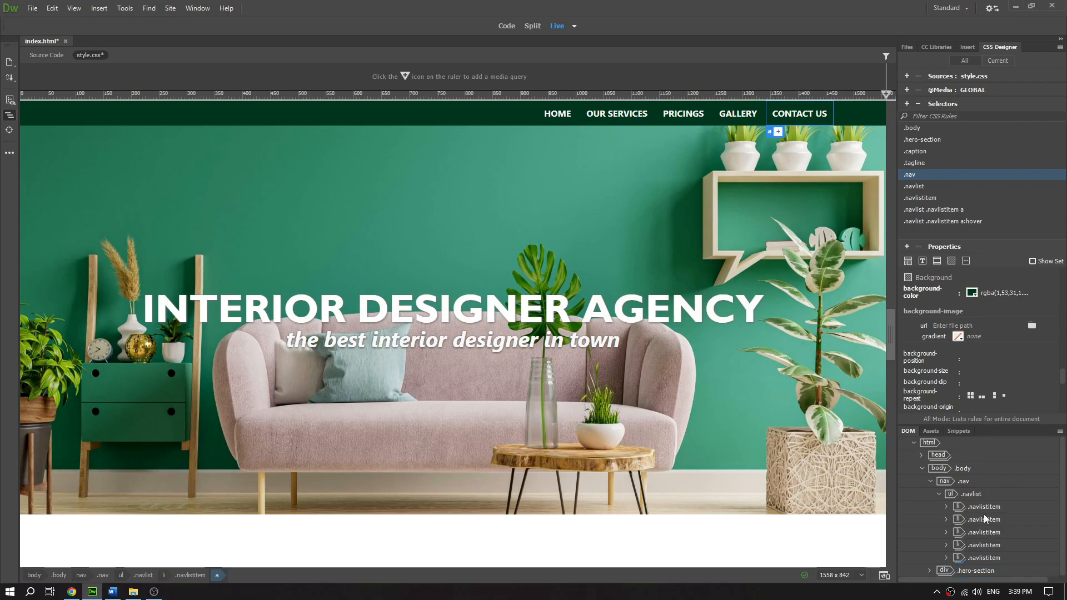
left_click(985, 519)
left_click(985, 544)
left_click(983, 558)
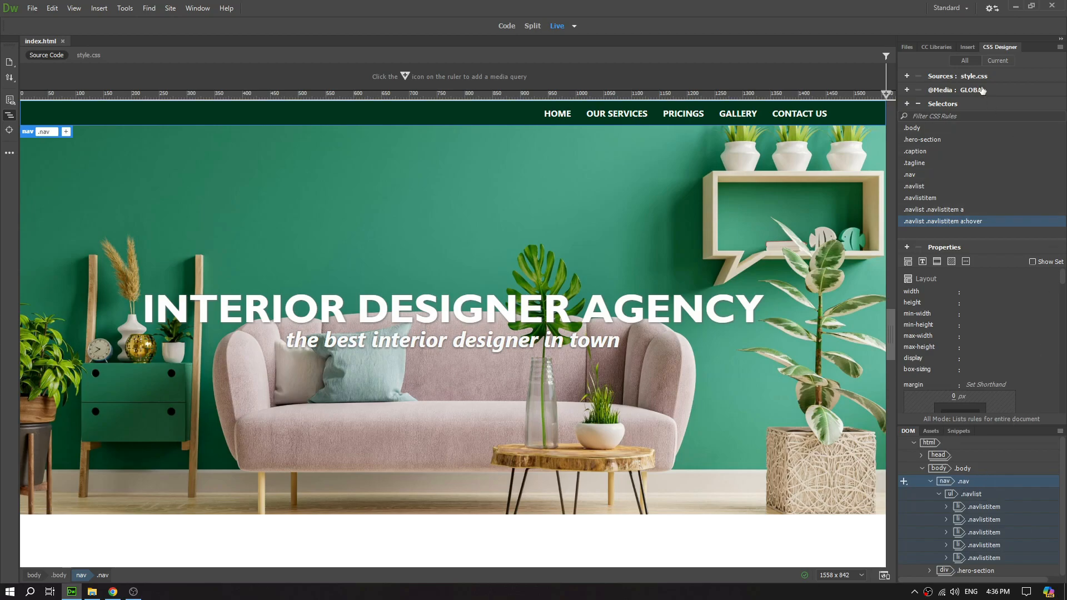
Insert the companylogo image from the images folder, nested inside the .nav element
left_click(968, 47)
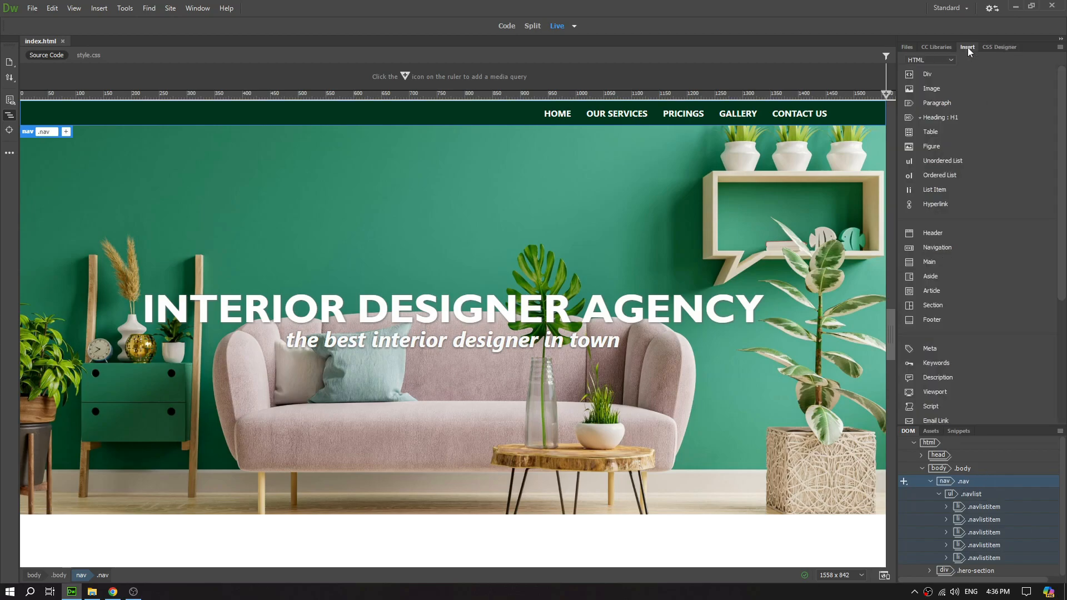
left_click(921, 89)
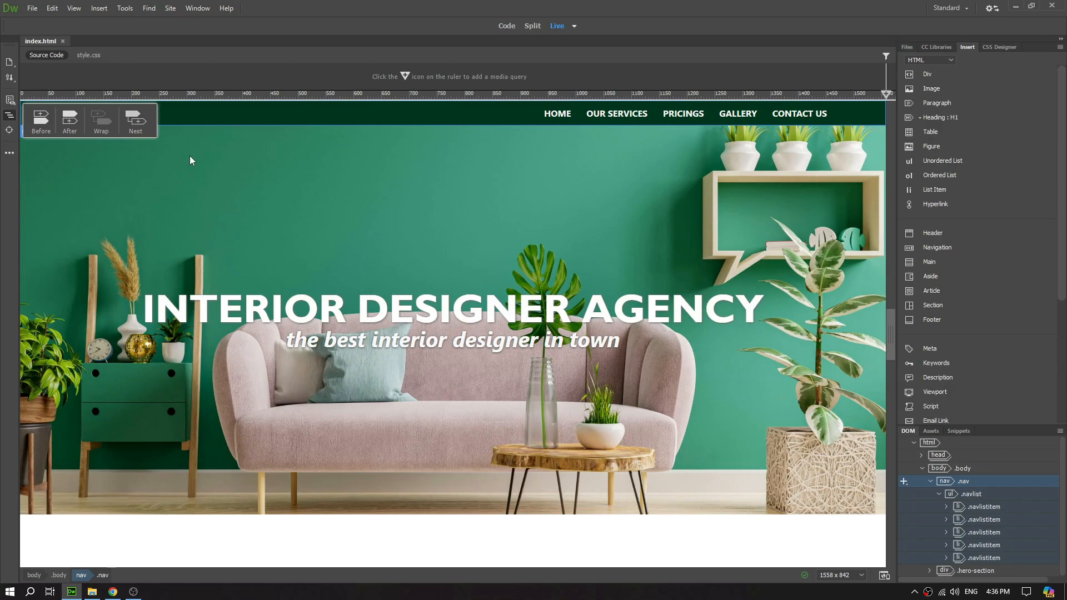
left_click(129, 122)
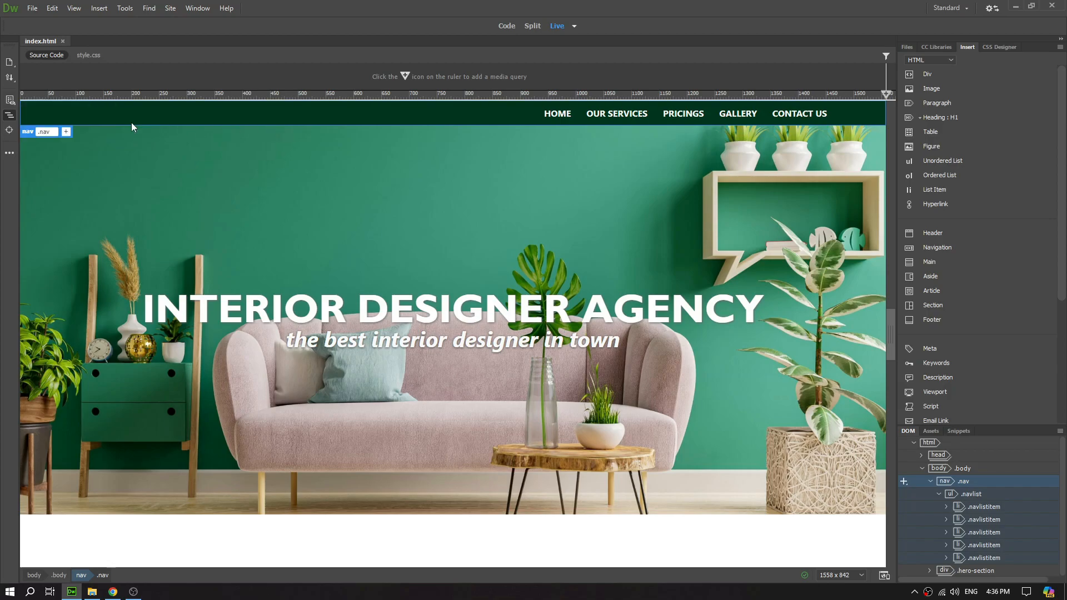
left_click(130, 89)
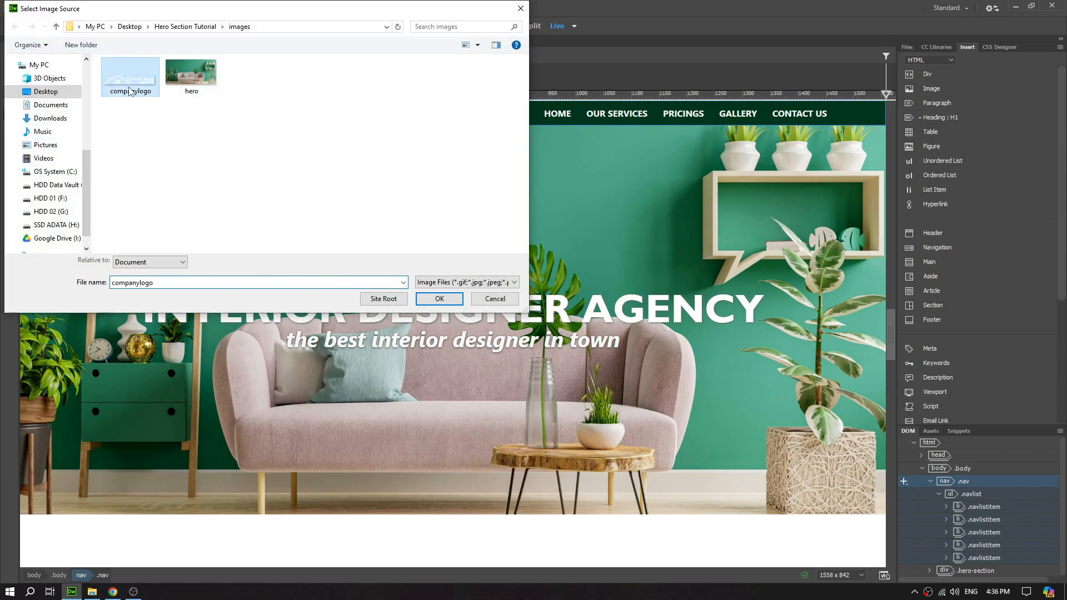
left_click(442, 300)
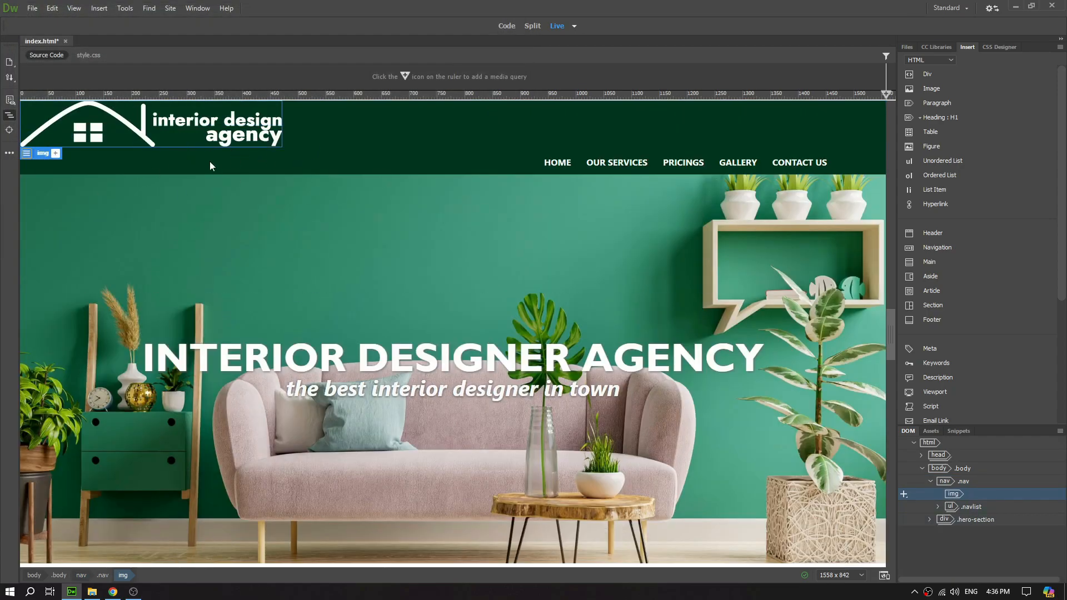
Try widths of 120 and 150 for the logo image, and set its width to 160
left_click(26, 156)
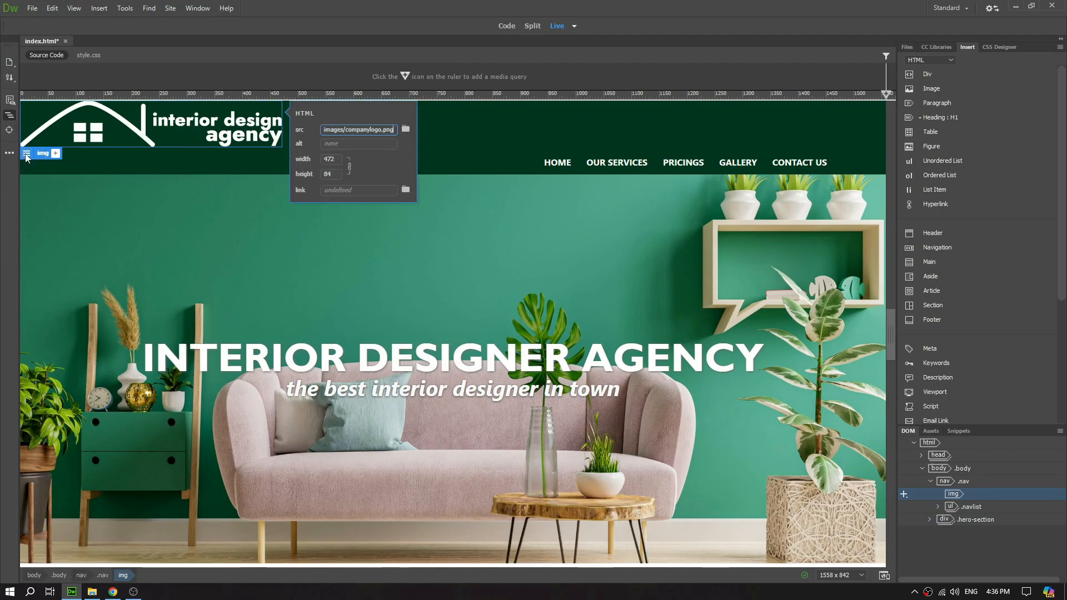
left_click(334, 159)
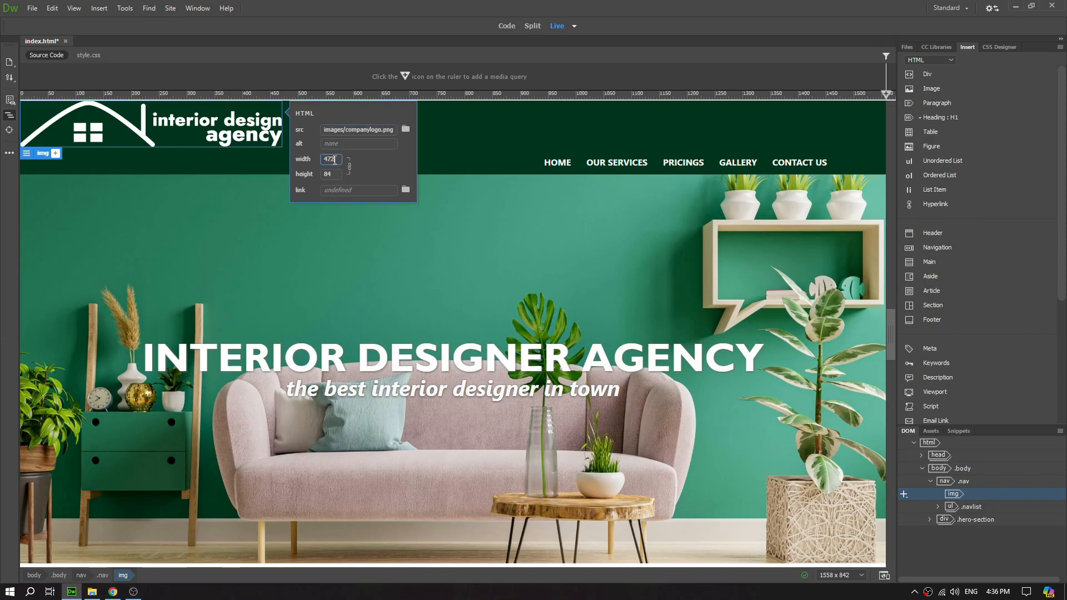
type("120")
key("Return")
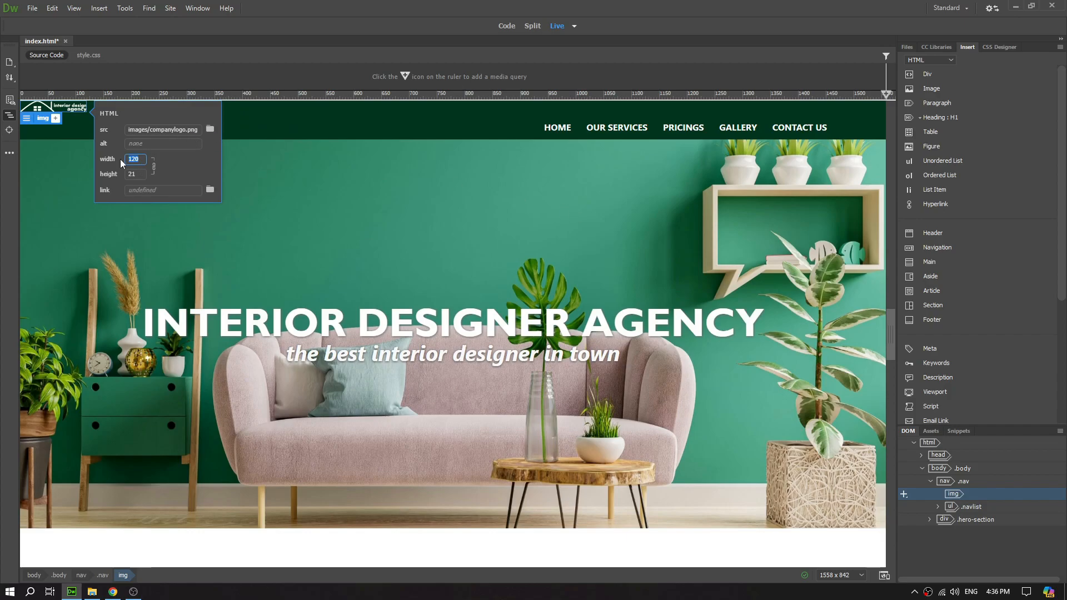
type("50")
key("Return")
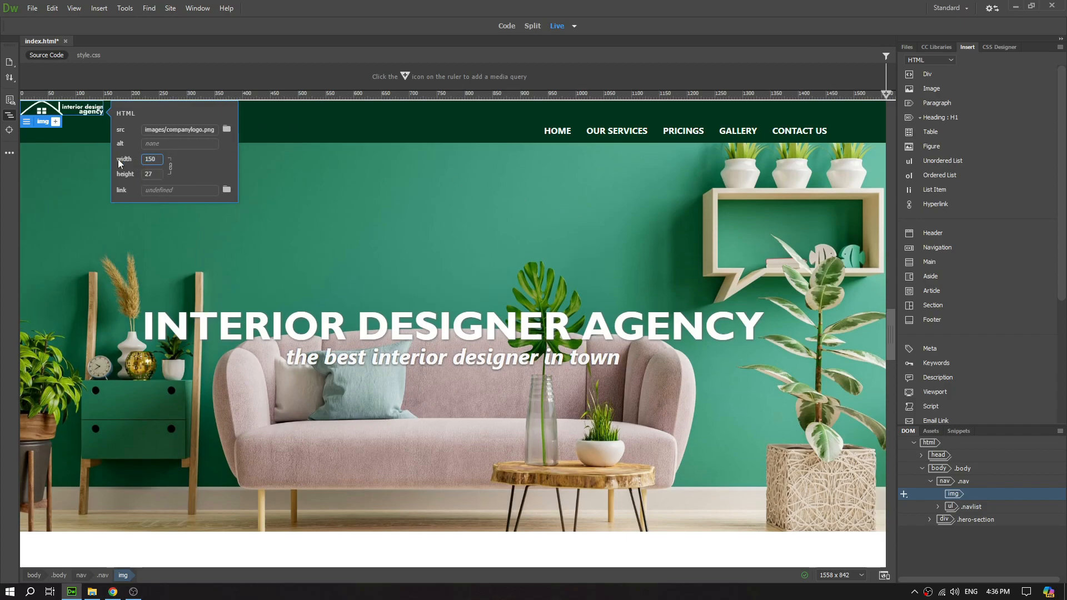
left_click_drag(157, 160, 139, 162)
type("160")
key("Return")
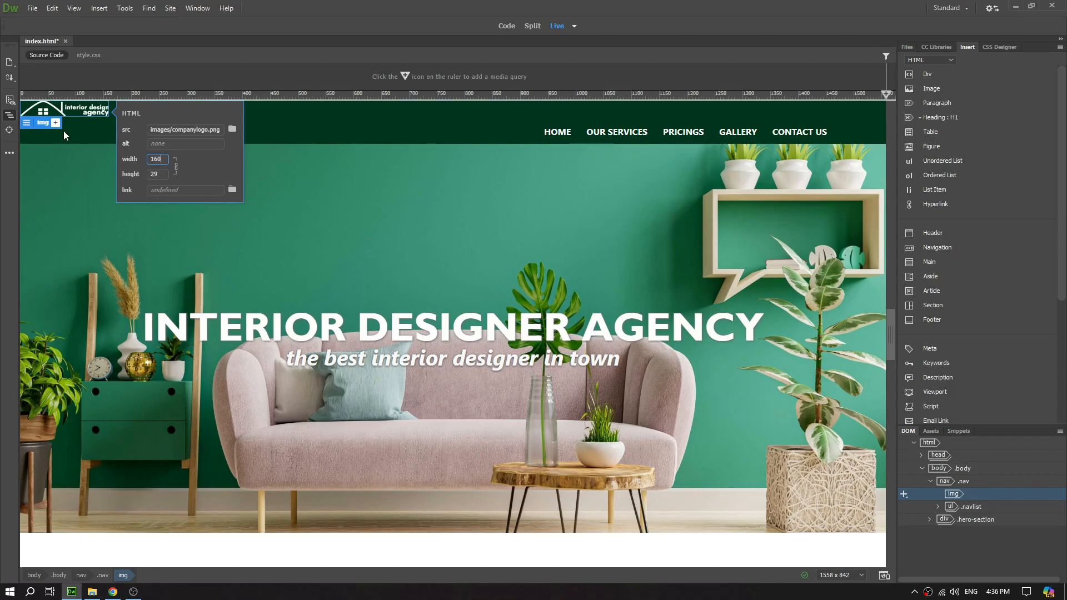
left_click(84, 139)
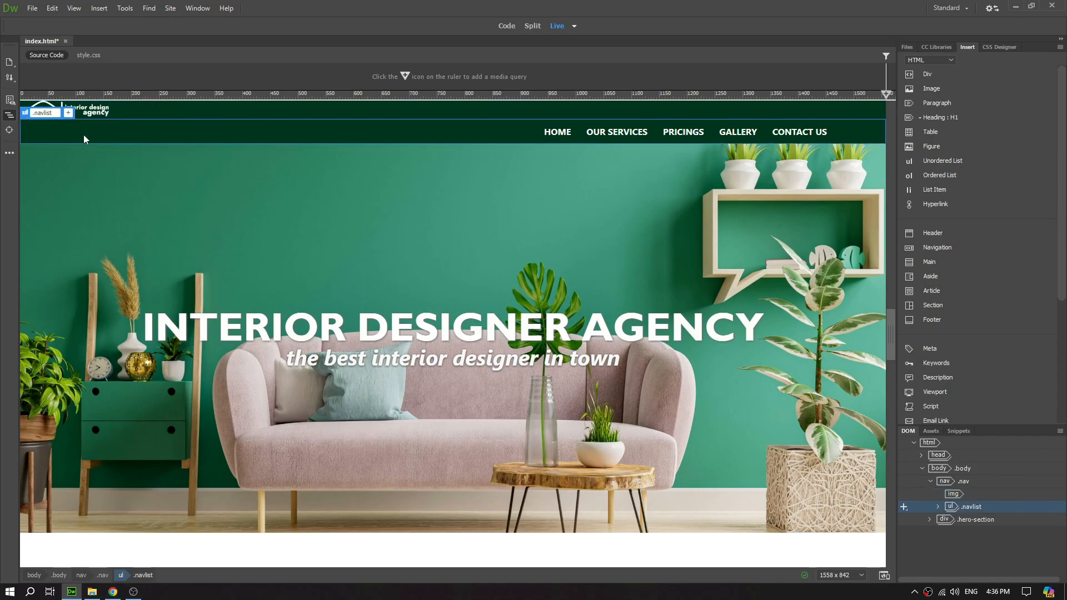
Assign the class .logo to the logo image and create its CSS rule in style.css
left_click(111, 107)
left_click(49, 113)
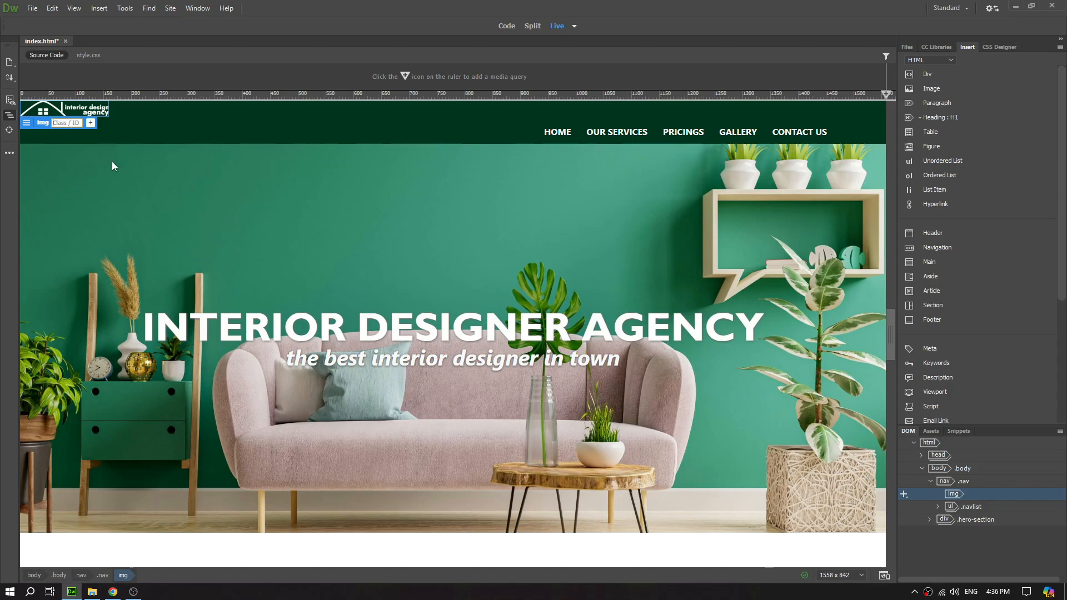
type("logo")
key("Return")
key("Return")
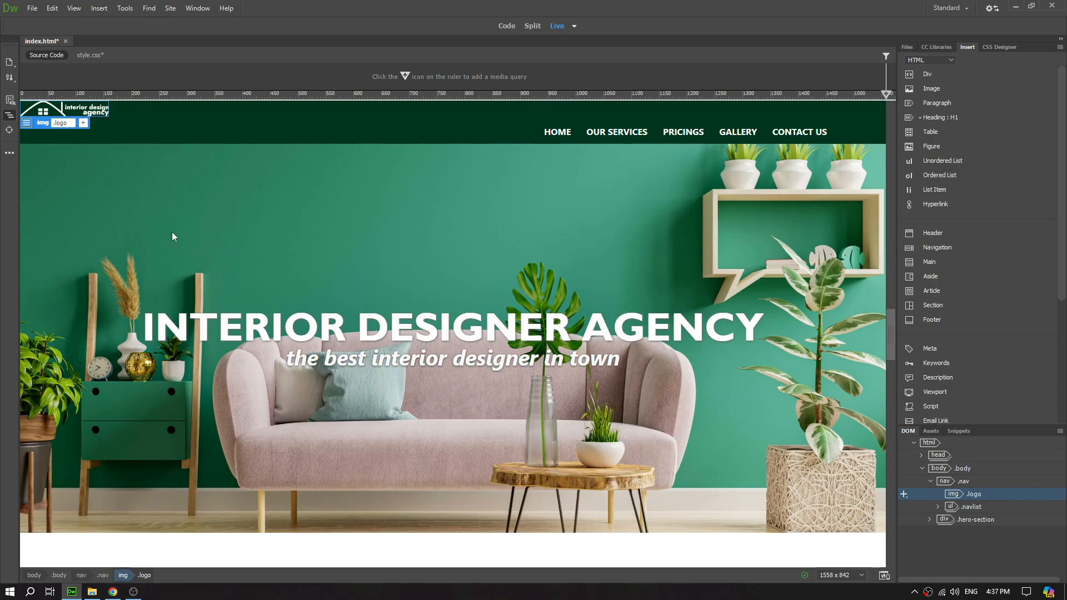
Set the .logo rule's float to left so the logo sits on the same row as the menu
left_click(998, 48)
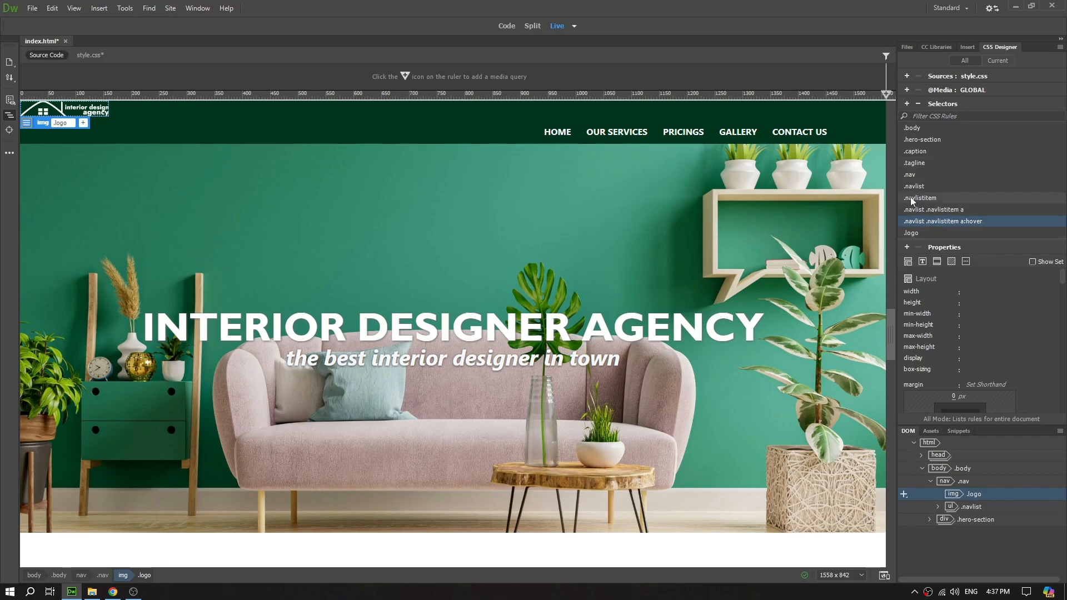
left_click(912, 233)
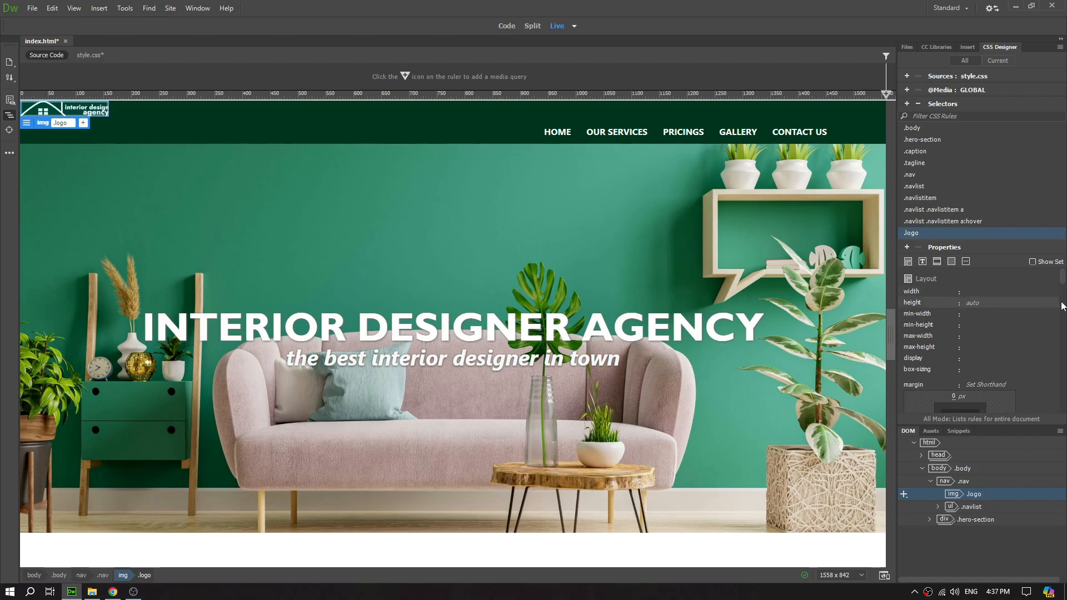
left_click_drag(1061, 279, 1061, 292)
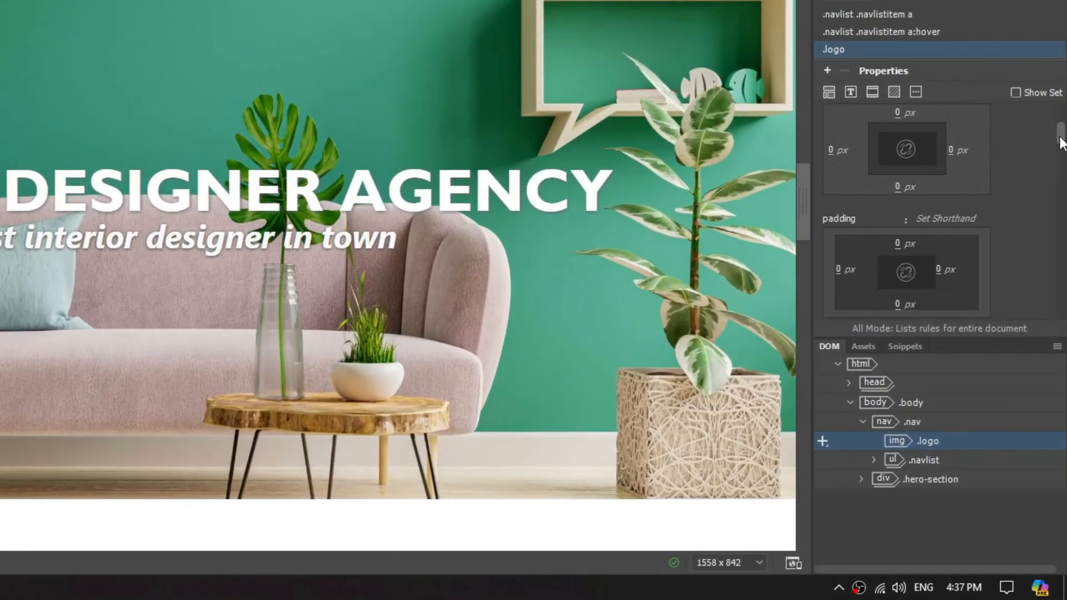
left_click_drag(1061, 141, 1060, 162)
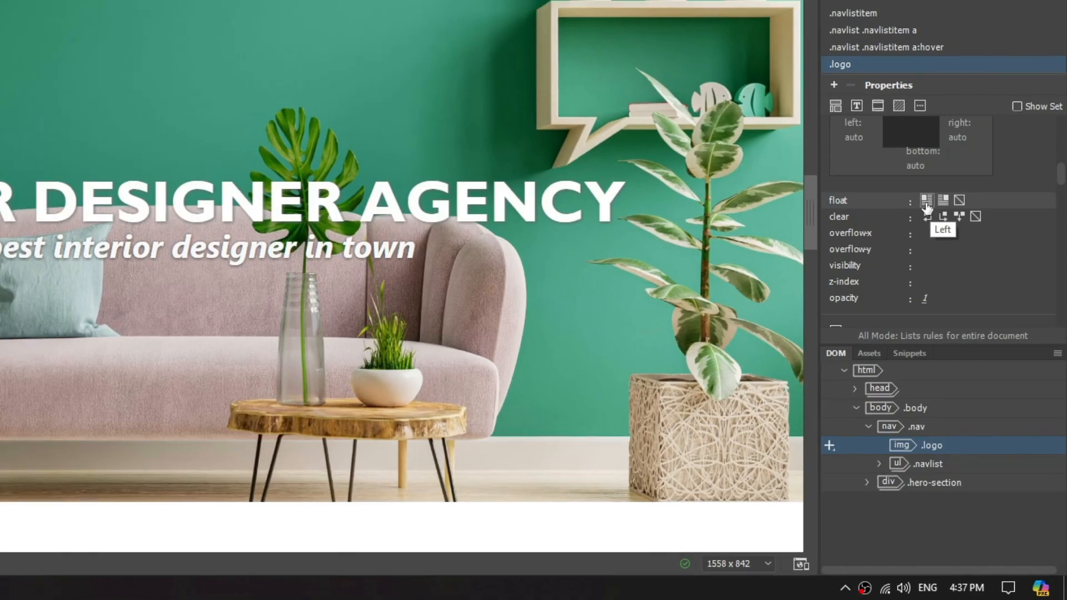
left_click(923, 191)
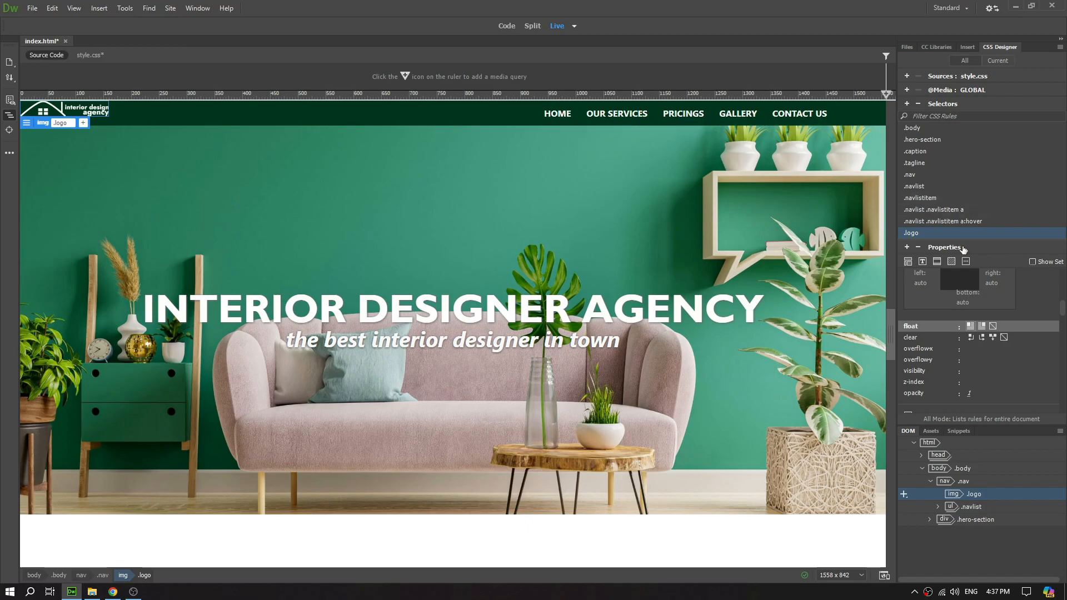
Set the .logo rule's left margin to 137 px and its top margin to 8 px
left_click(907, 261)
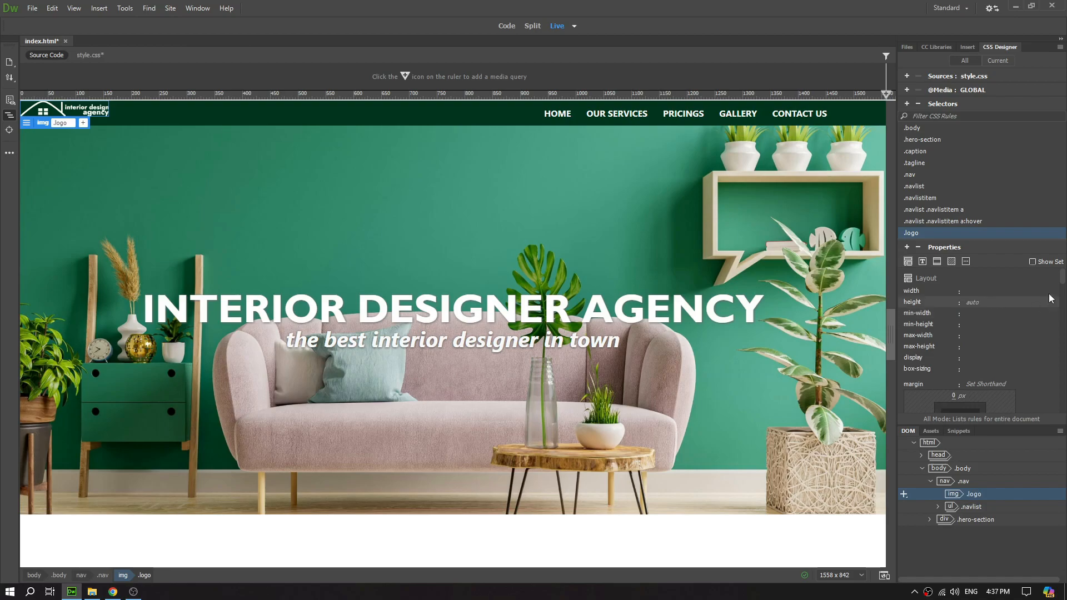
left_click_drag(1062, 271, 1063, 297)
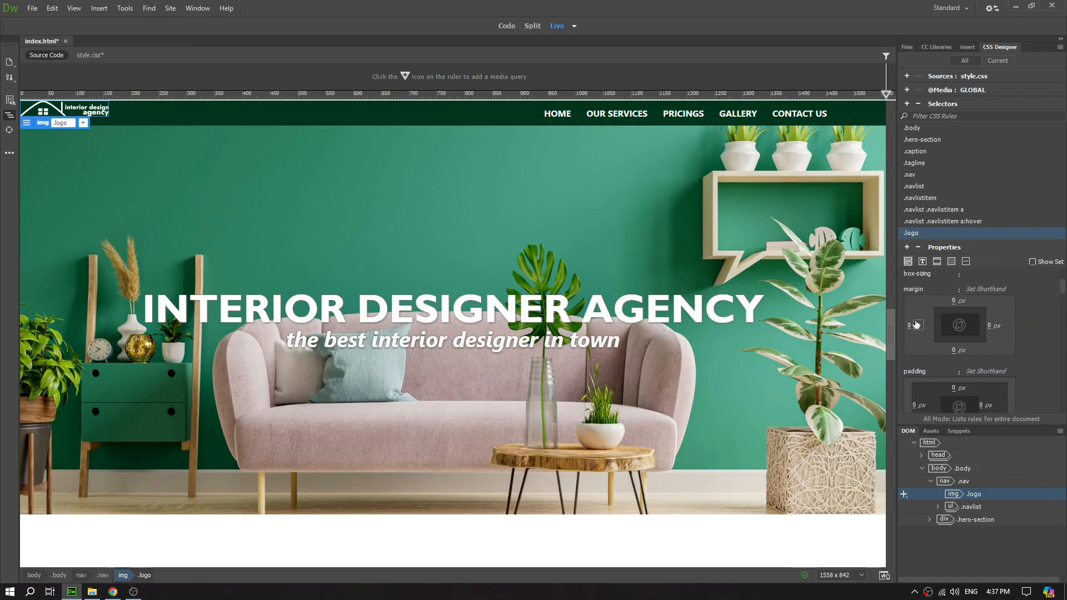
left_click_drag(909, 325, 995, 333)
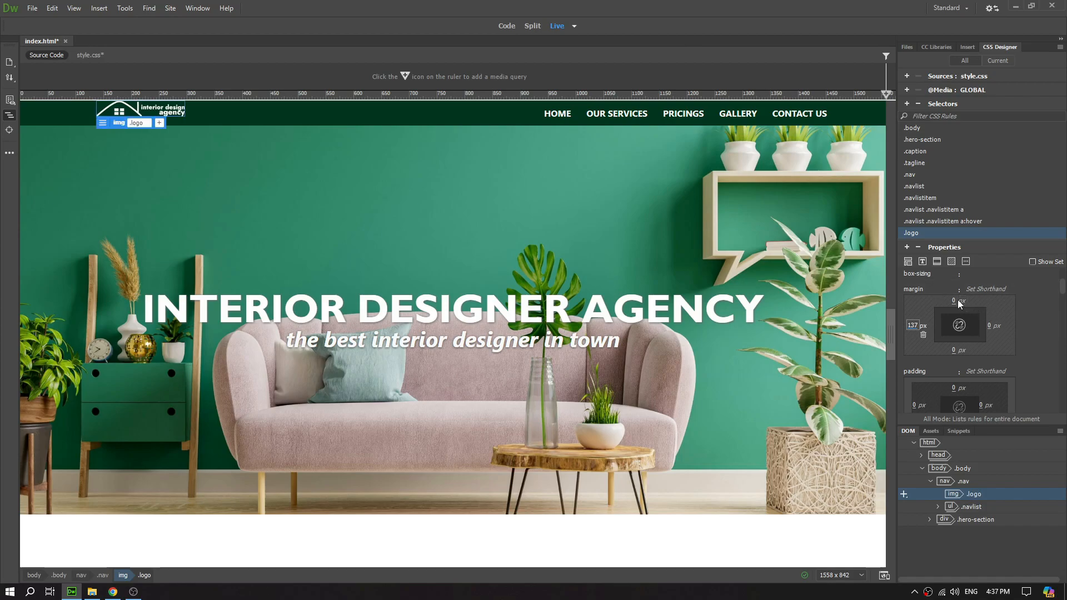
left_click_drag(954, 301, 957, 301)
left_click(624, 273)
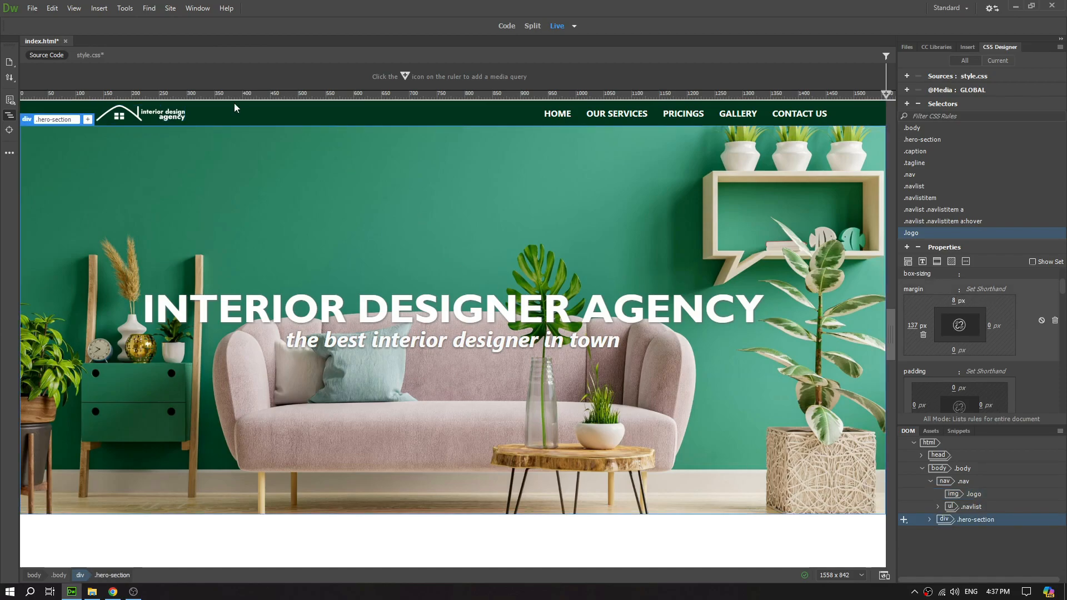
Save index.html and style.css, and reload the page in Chrome to check the logo's position
left_click(32, 8)
left_click(73, 123)
left_click(113, 591)
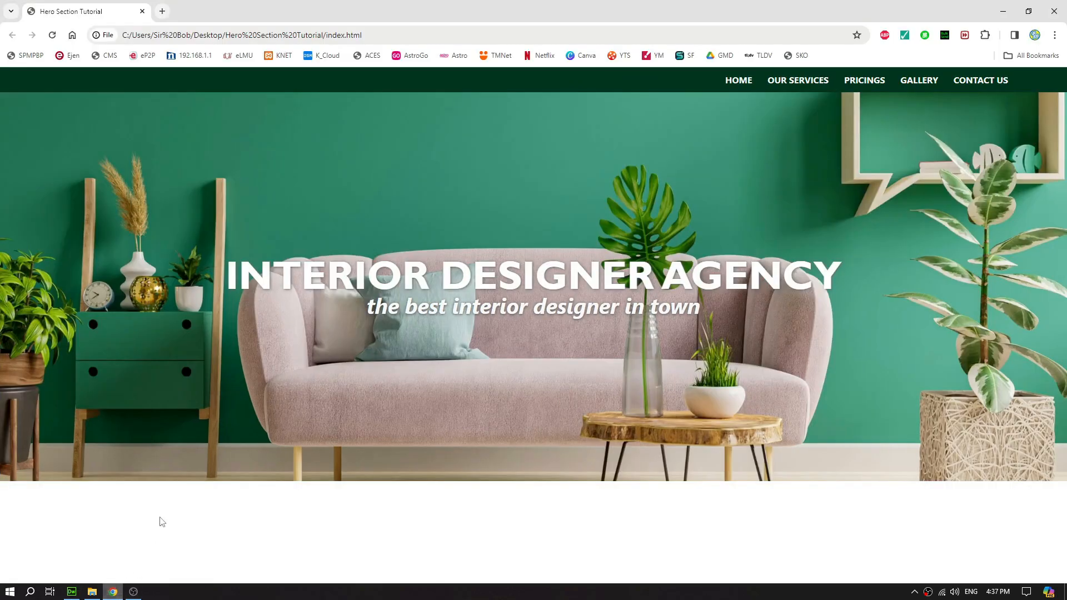
left_click(52, 35)
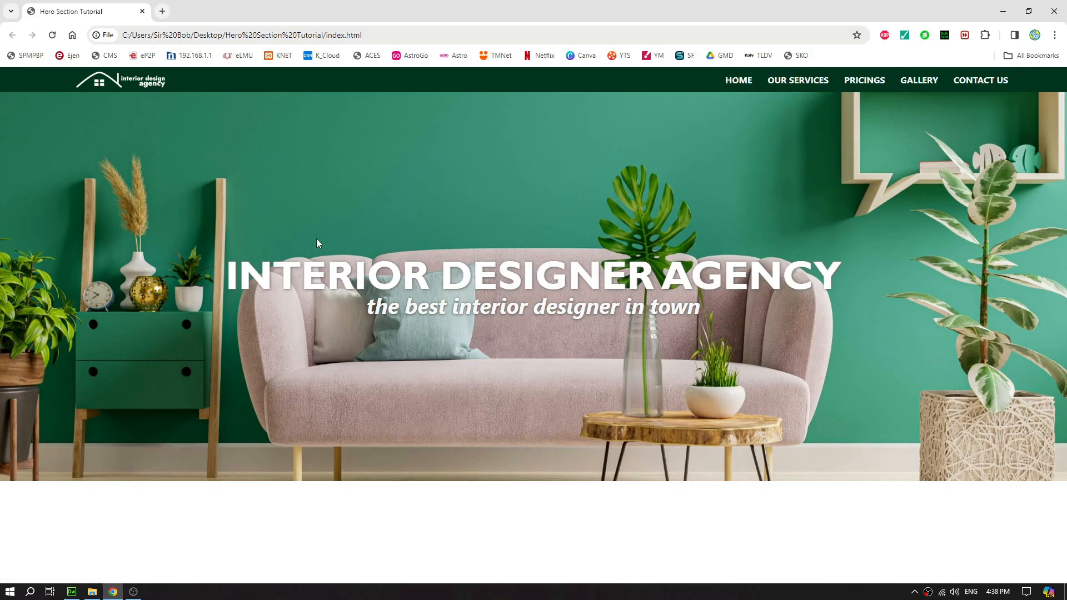
Switch back to Dreamweaver and give the logo image the placeholder link #
left_click(72, 591)
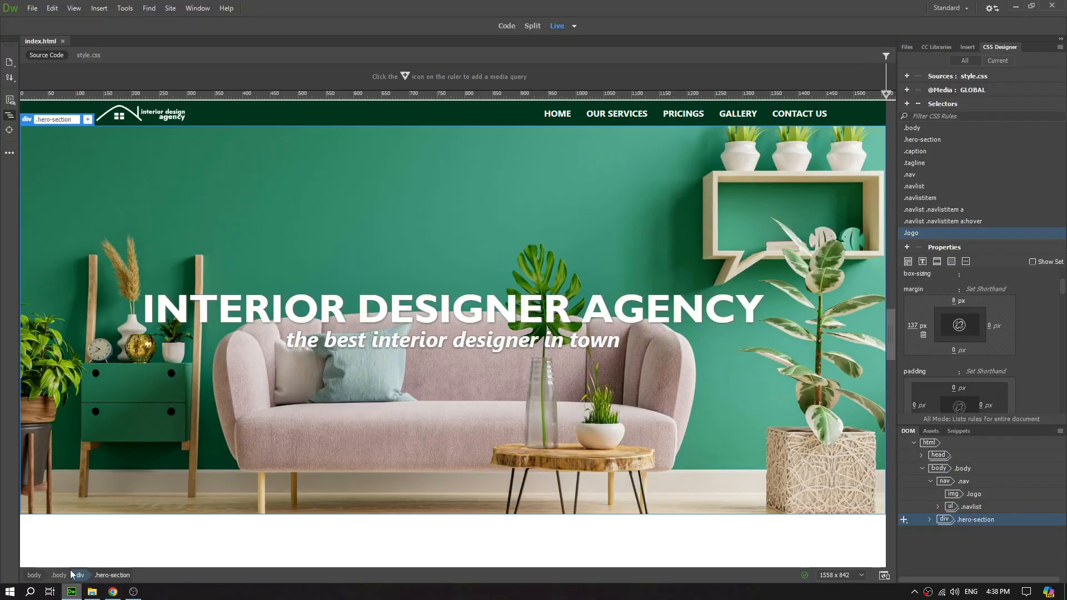
left_click(150, 118)
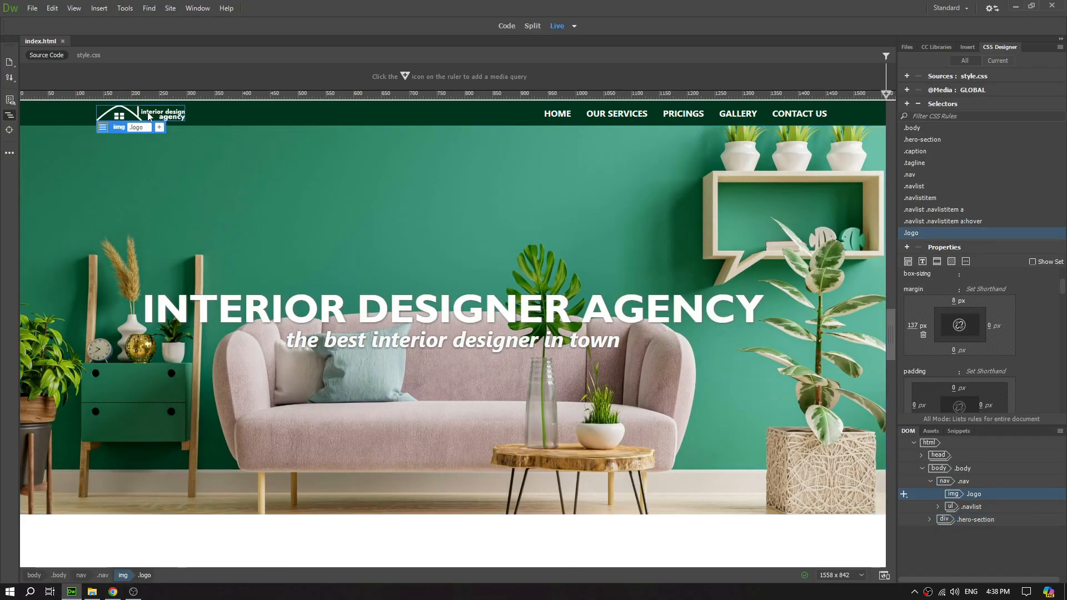
left_click(102, 127)
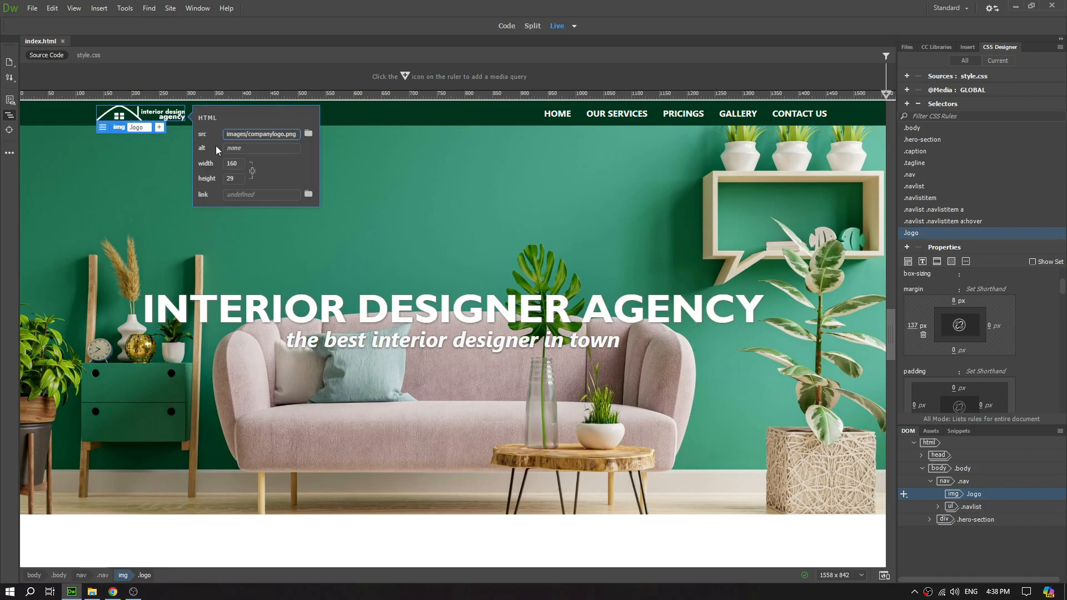
left_click(265, 198)
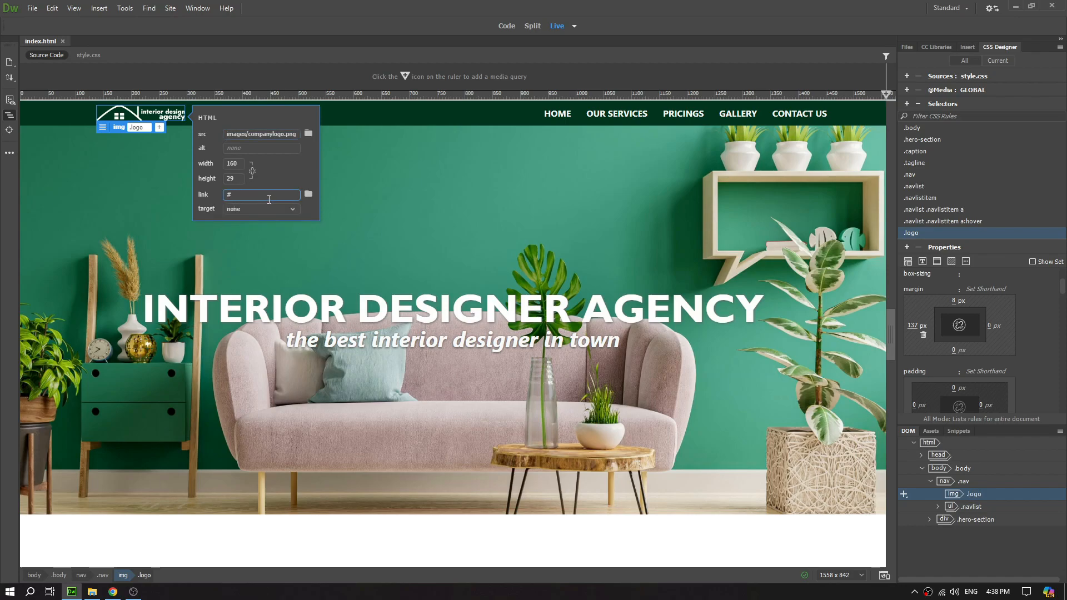
key("Return")
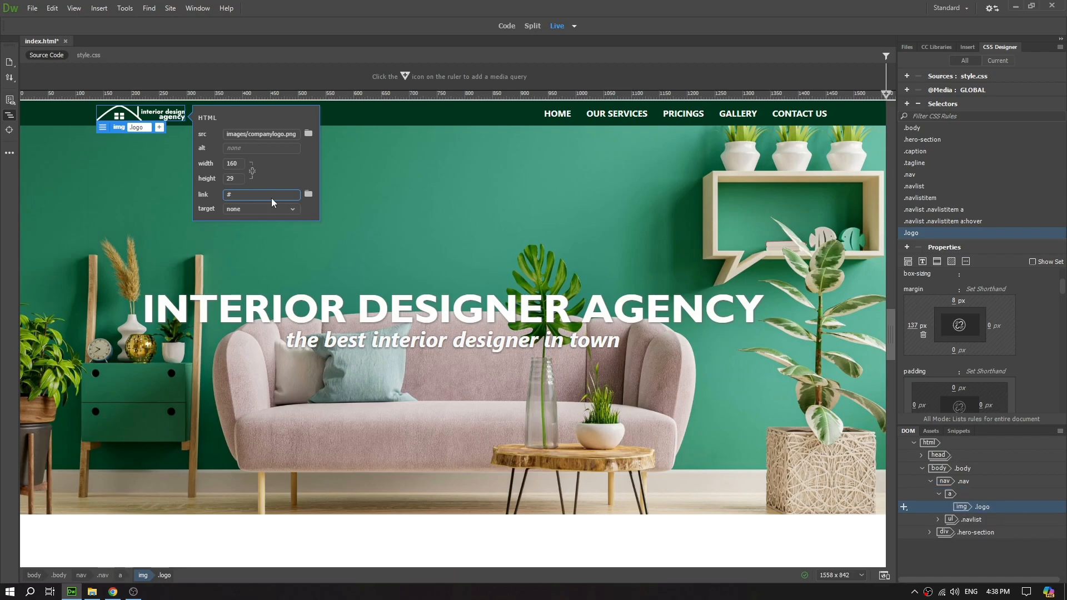
left_click(400, 186)
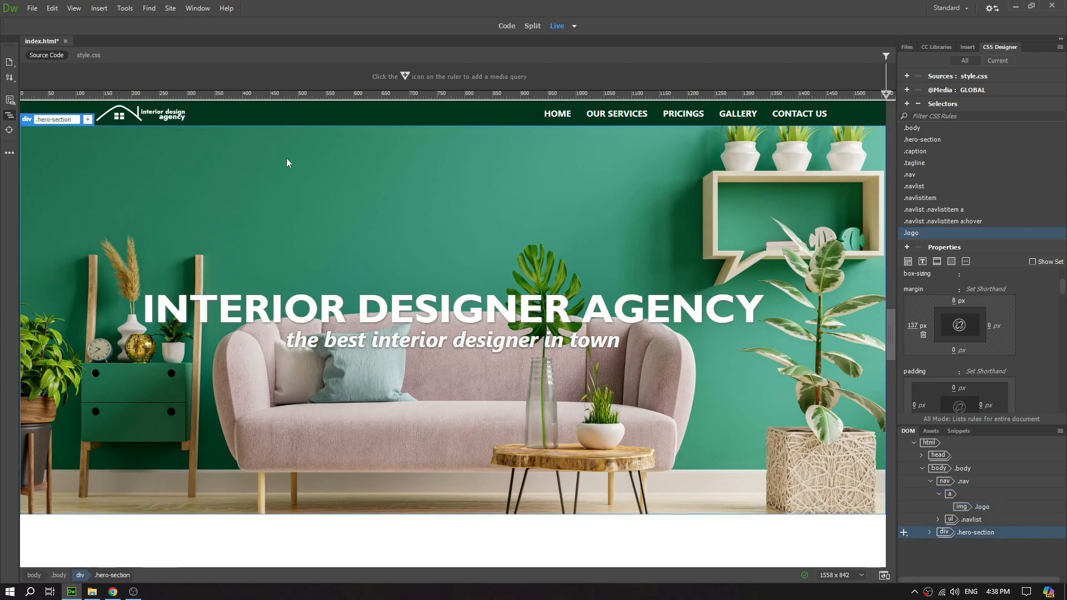
Save index.html, reload the page in Chrome, and test the logo's link
left_click(32, 8)
left_click(61, 110)
left_click(113, 592)
left_click(52, 35)
left_click(115, 87)
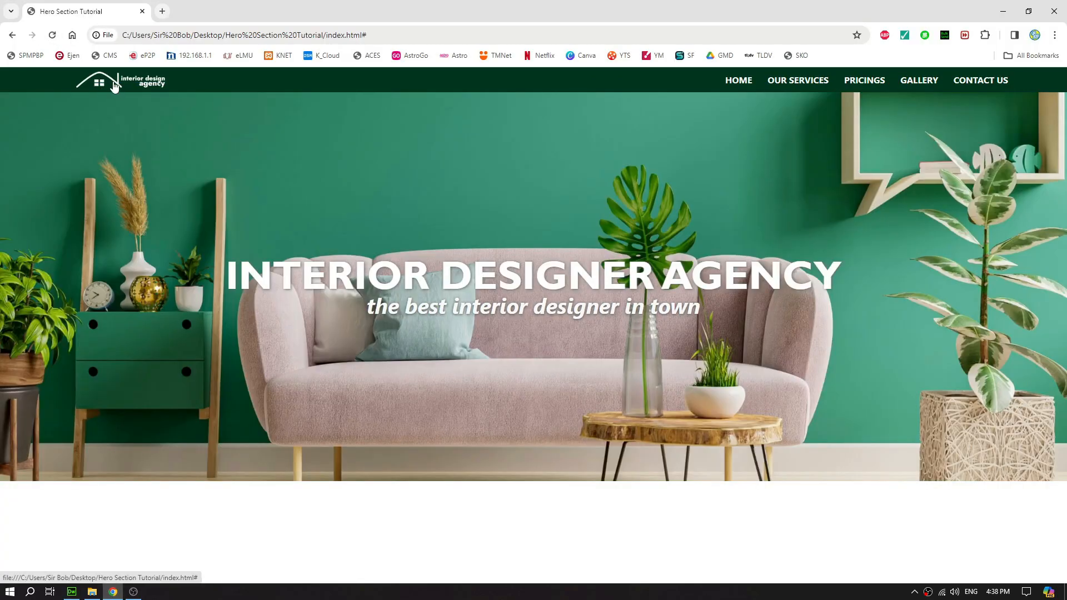